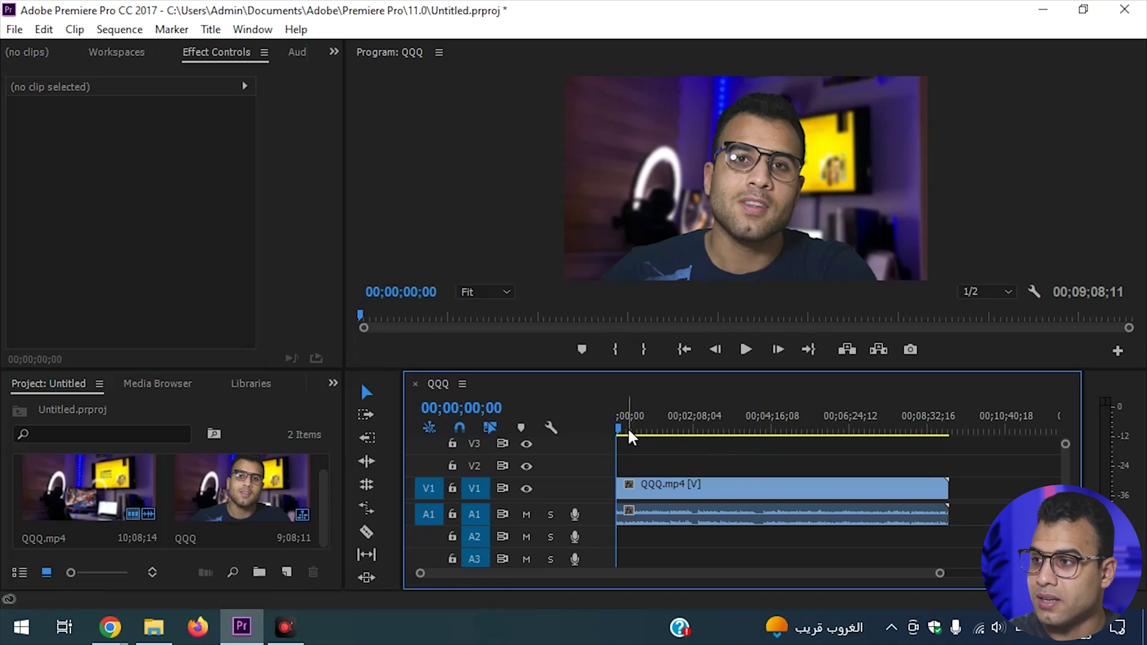
- Scrub through QQQ.mp4 in the new QQQ sequence to preview the face recording
mouse_move(618, 431)
mouse_down()
mouse_move(657, 465)
mouse_move(764, 474)
mouse_up()
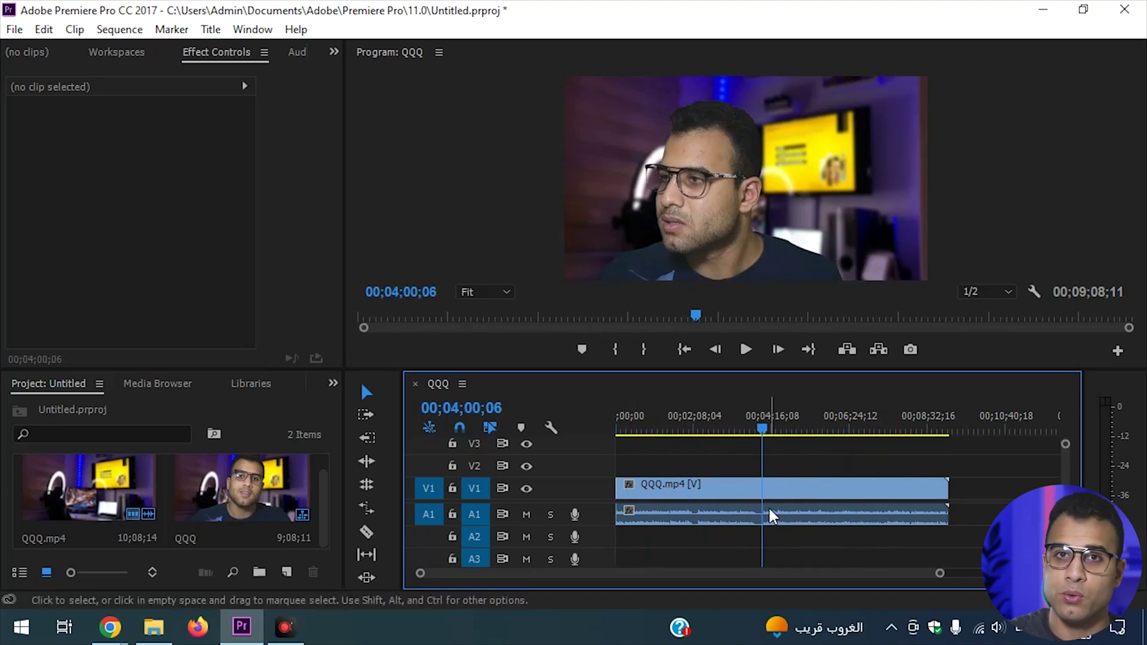
- Drag 20230707_023542.mp4 from the ApowerREC folder onto the timeline above QQQ.mp4
click(778, 493)
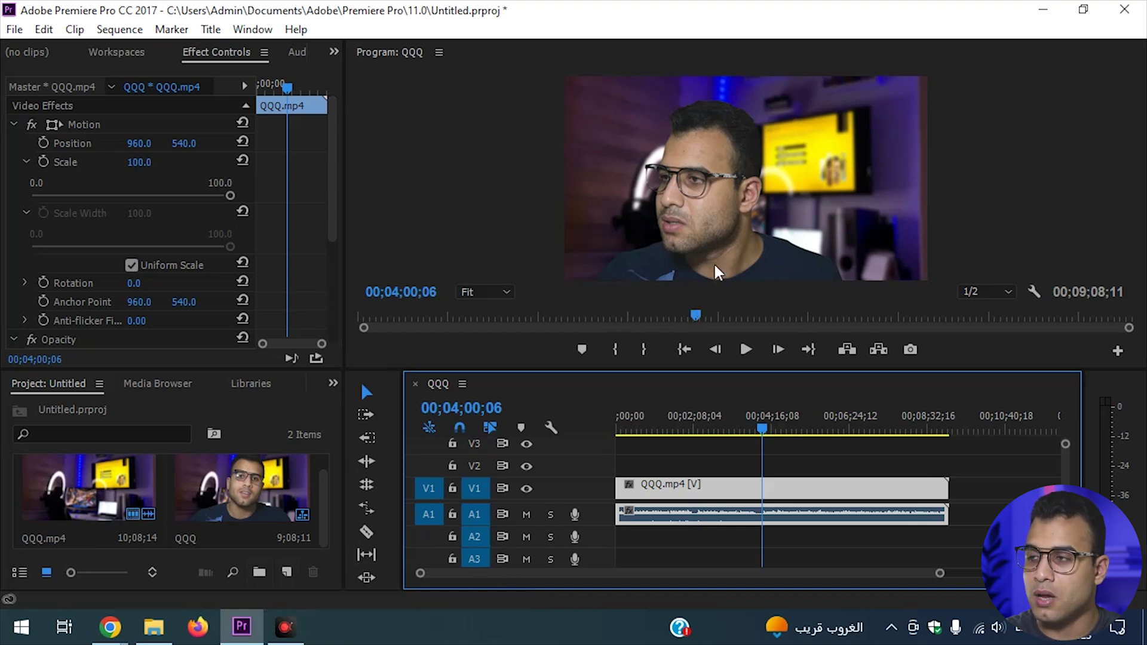
key(F4)
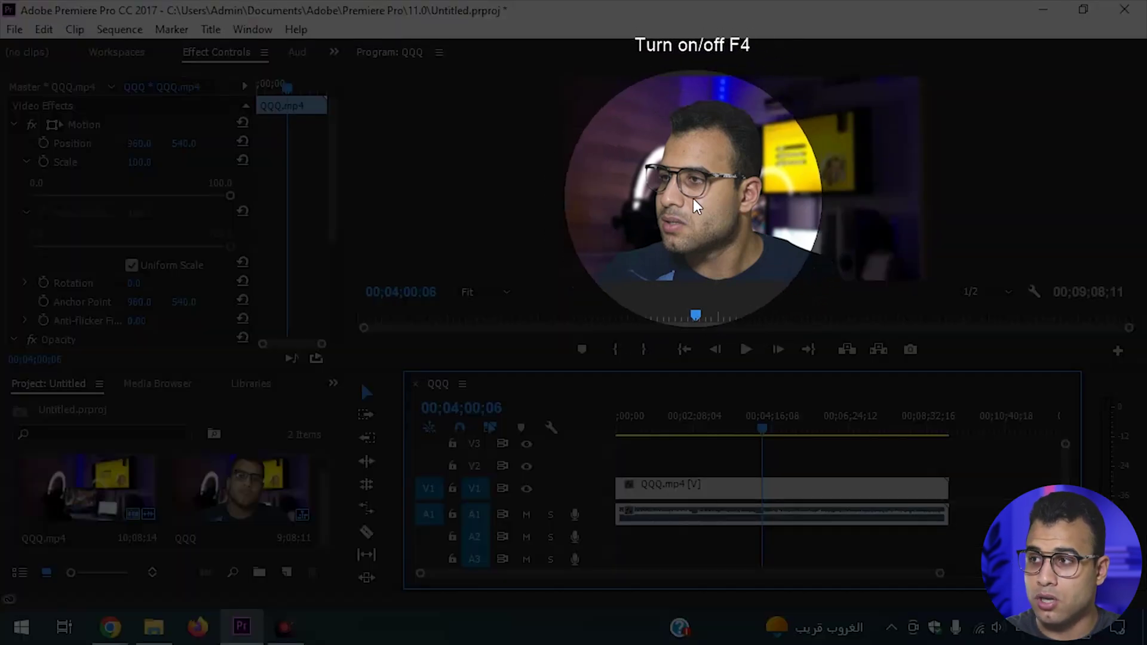
key(F4)
click(154, 627)
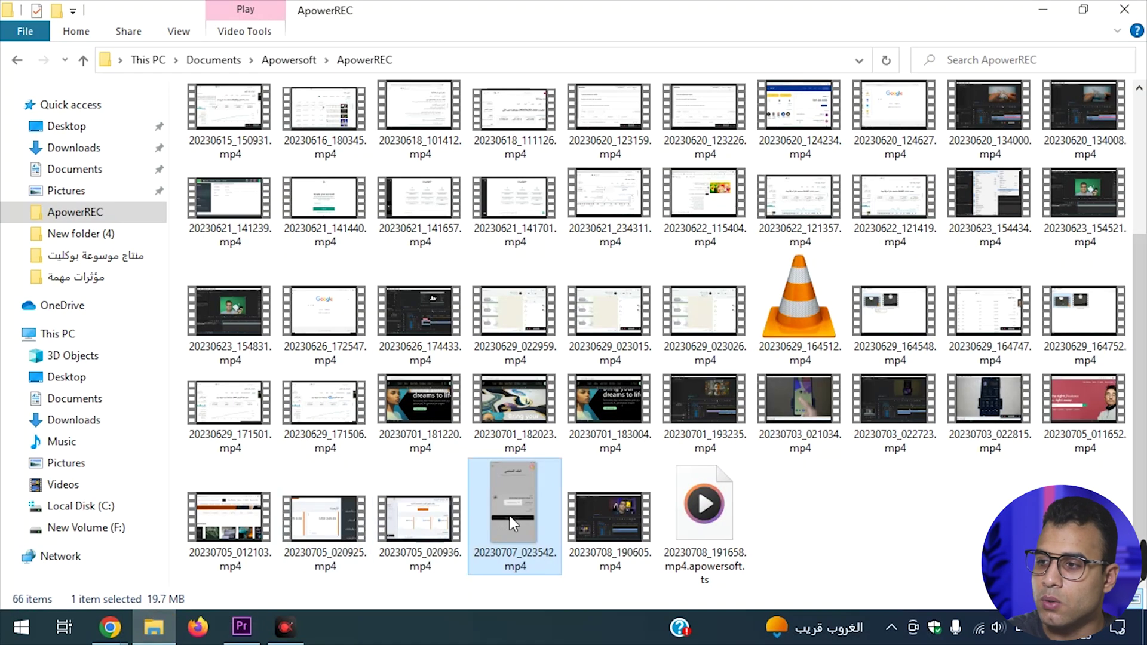
drag(512, 519, 295, 599)
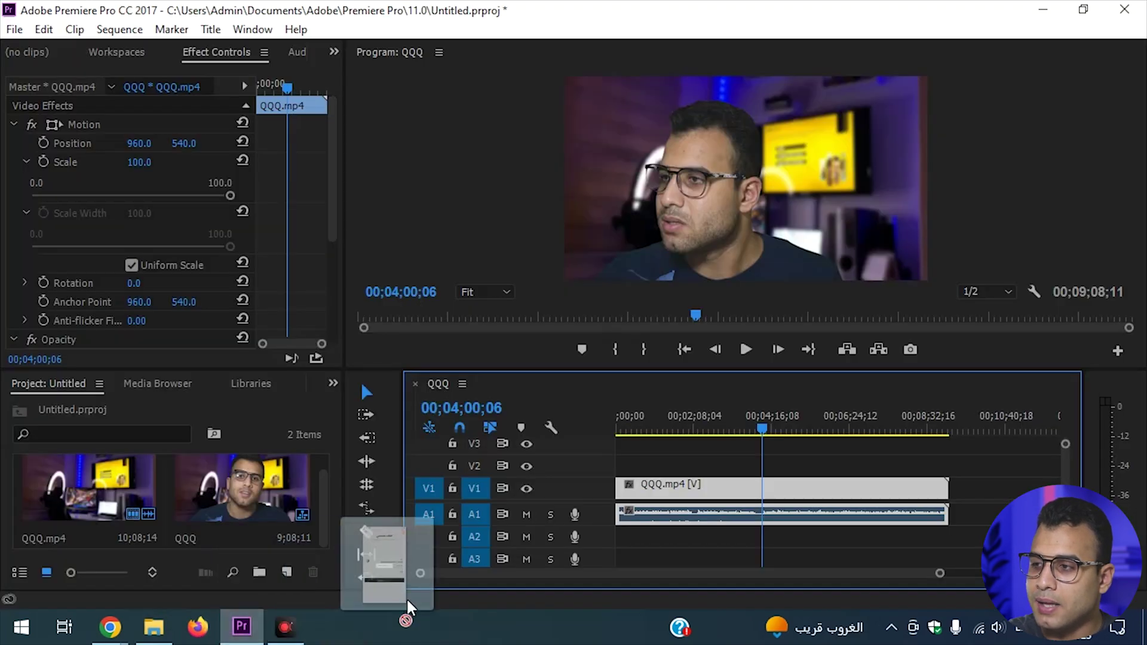
mouse_move(295, 597)
mouse_down()
mouse_move(636, 503)
mouse_move(687, 464)
mouse_up()
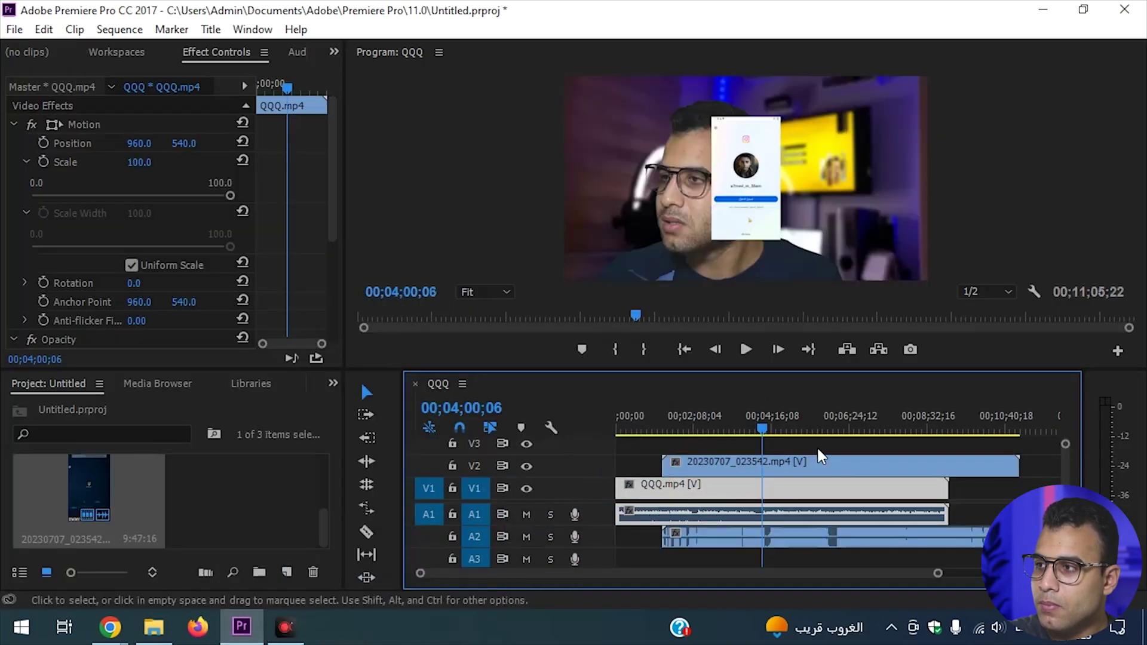
drag(763, 430, 688, 432)
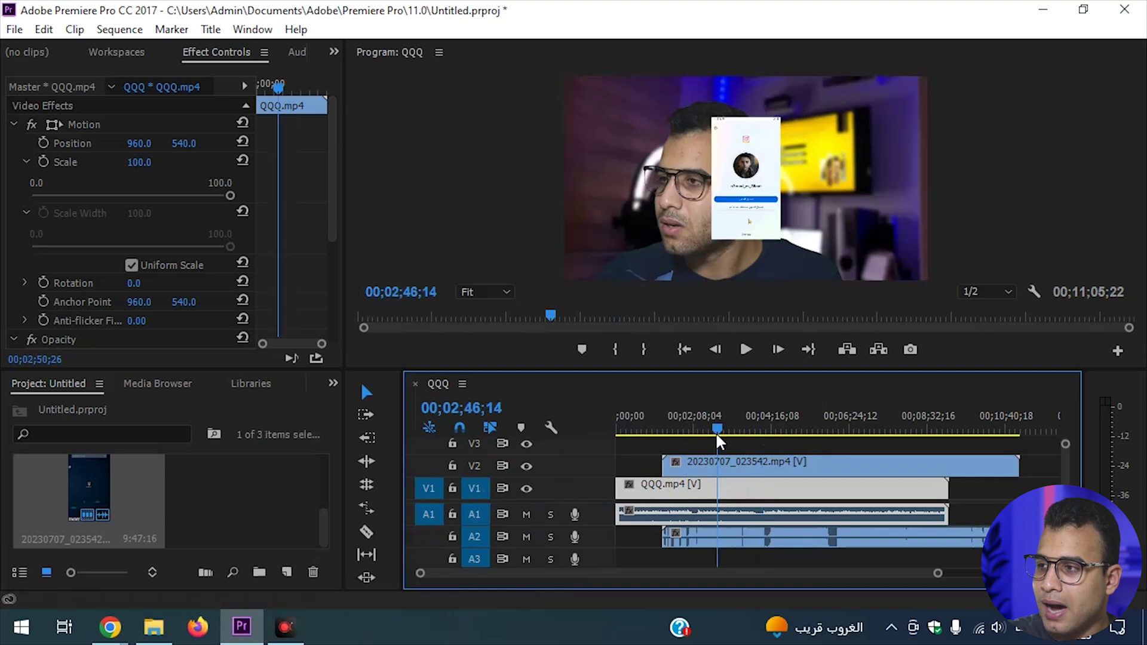
click(759, 474)
drag(140, 162, 397, 161)
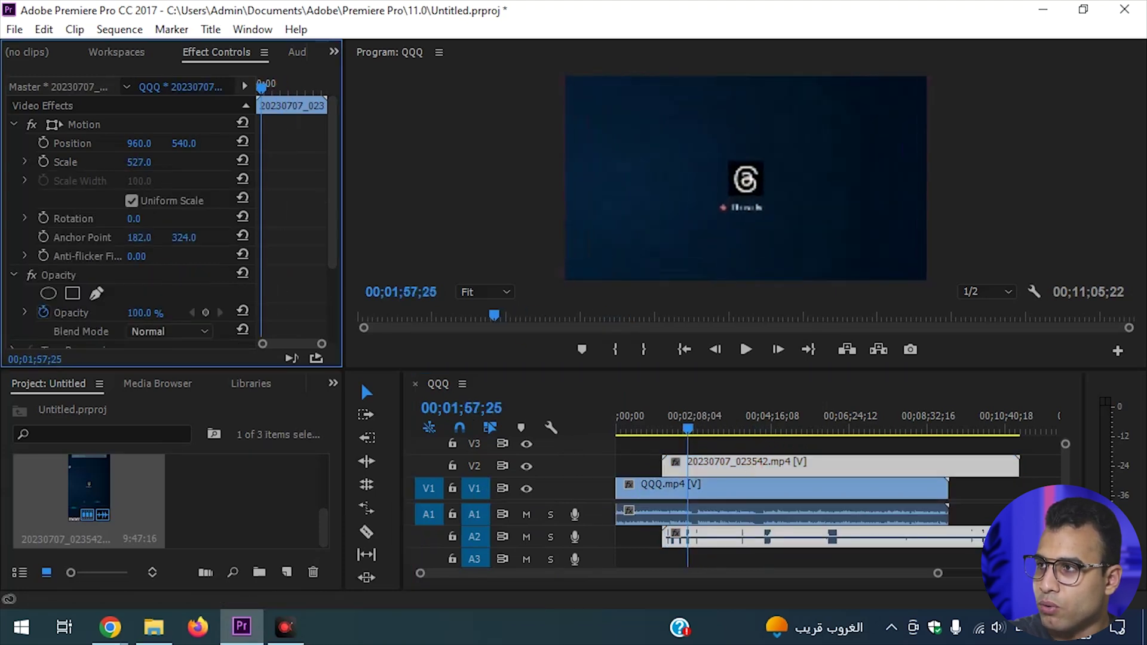
drag(792, 471, 758, 447)
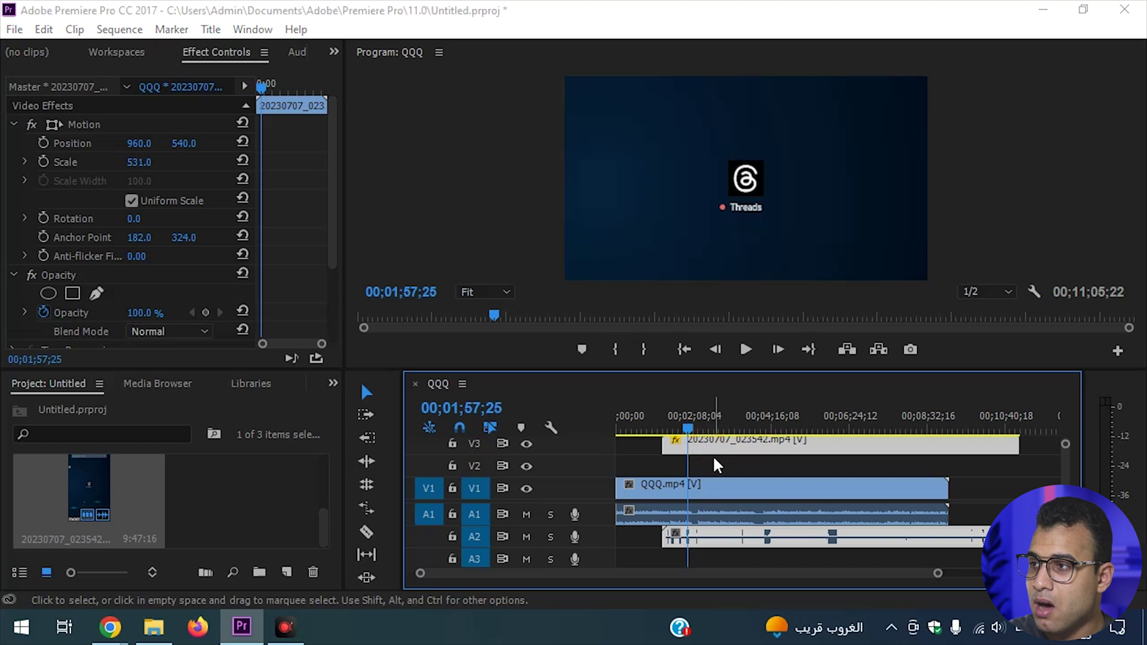
key(super)
click(716, 460)
key(ctrl+z)
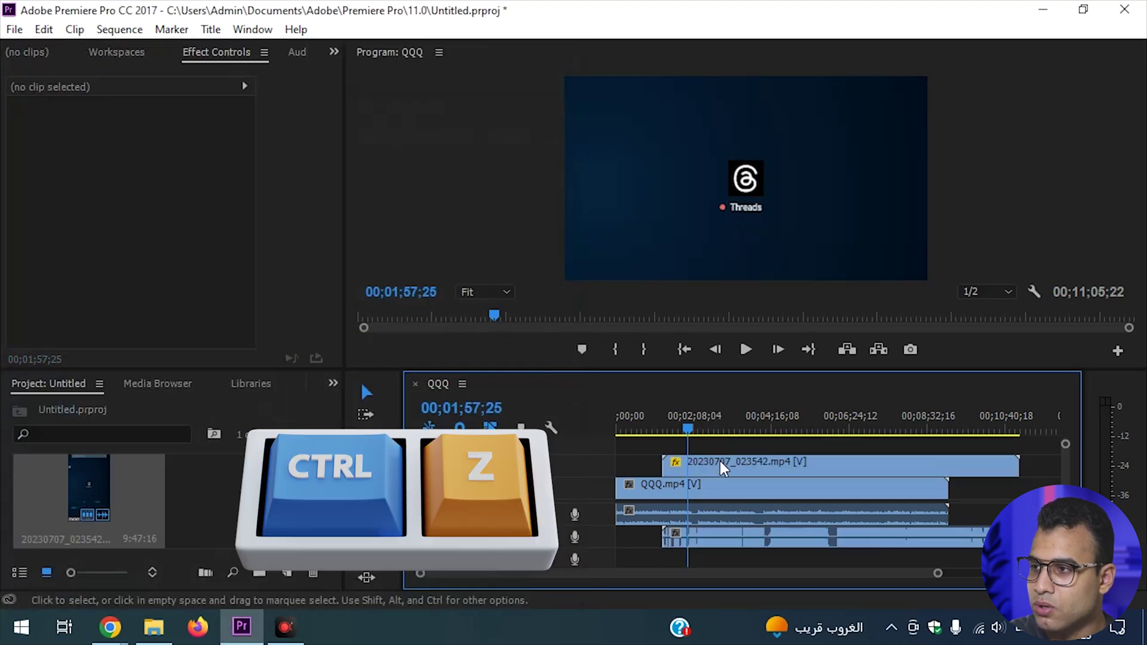
click(757, 203)
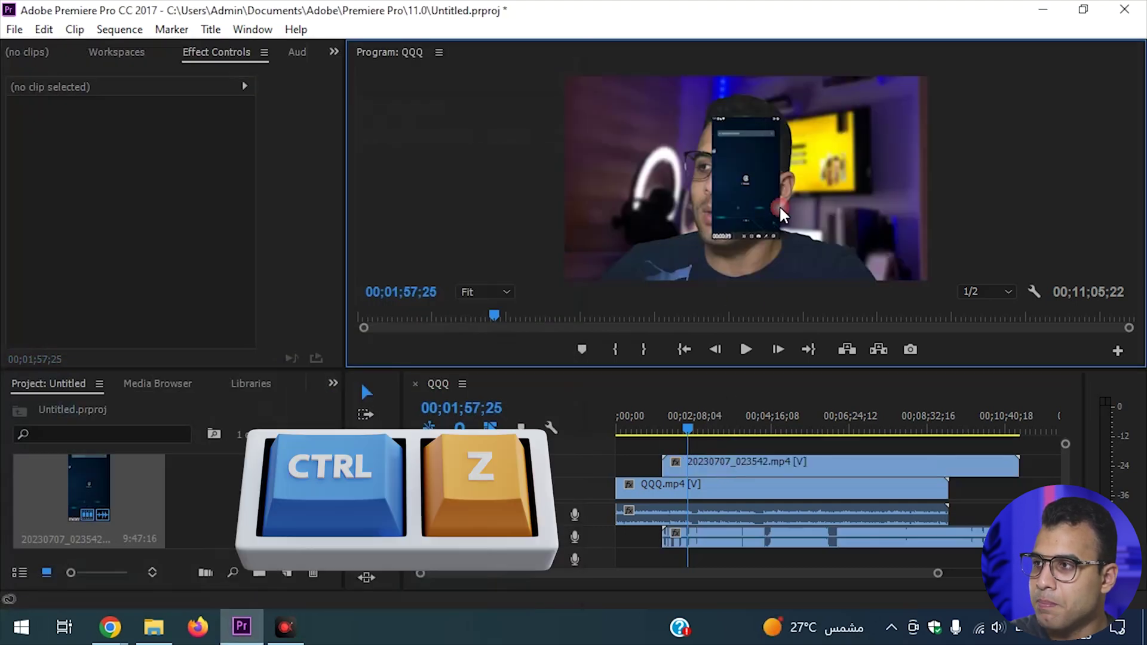
drag(764, 441, 730, 527)
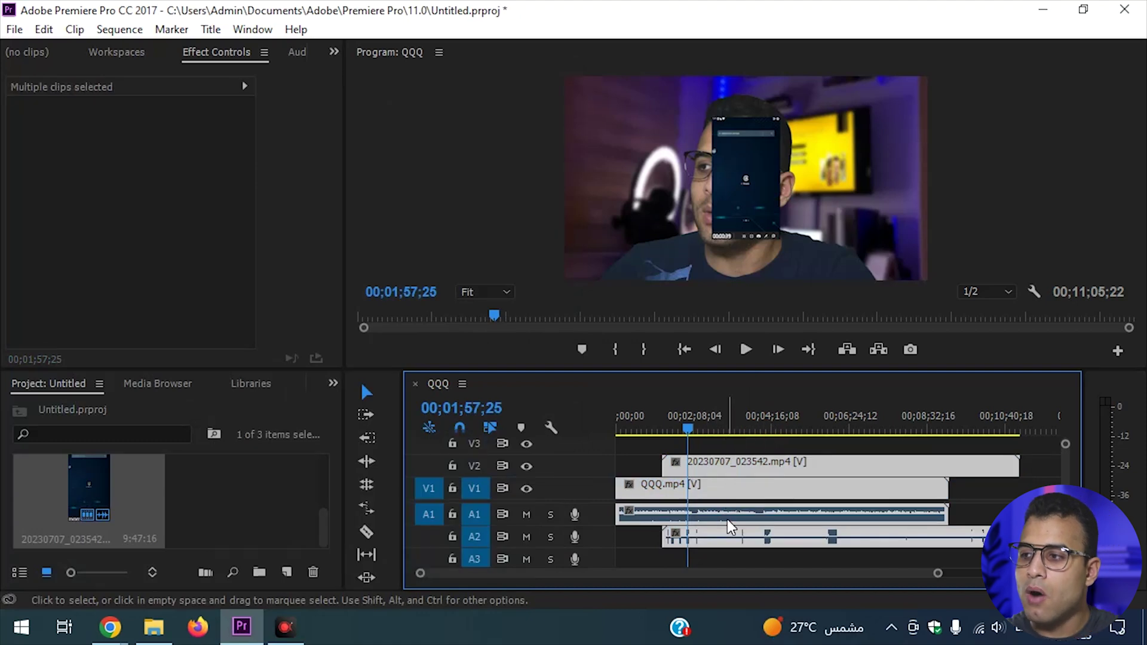
click(730, 539)
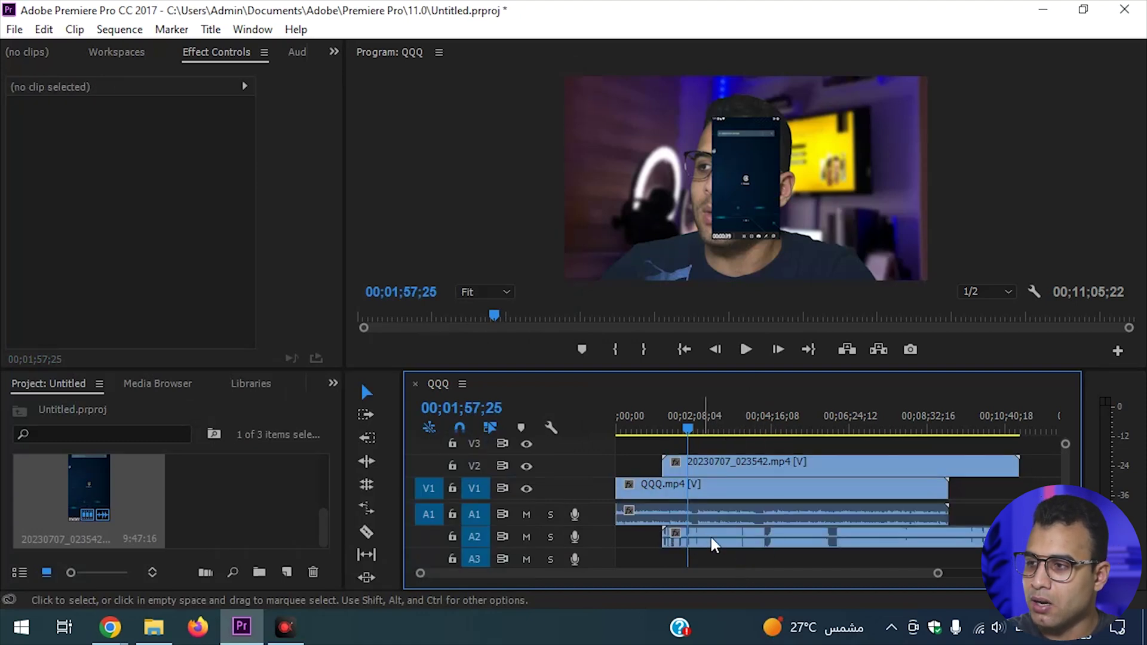
click(746, 540)
- Slide QQQ.mp4 later on V1/A1, then select it together with the phone recording
click(721, 520)
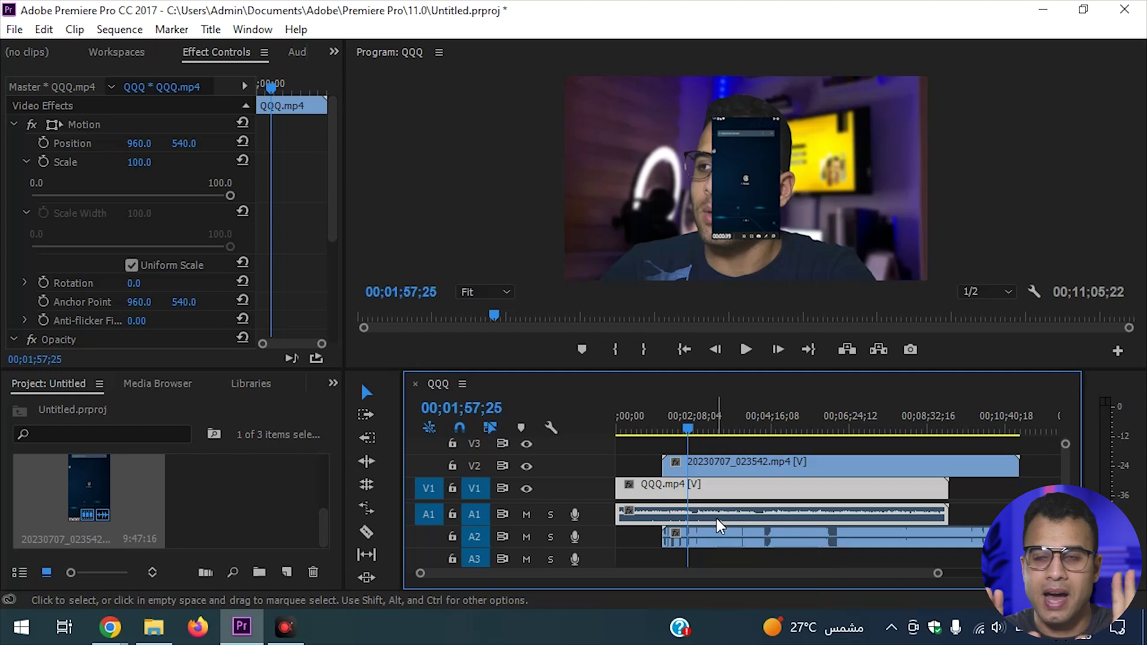
drag(687, 505, 715, 498)
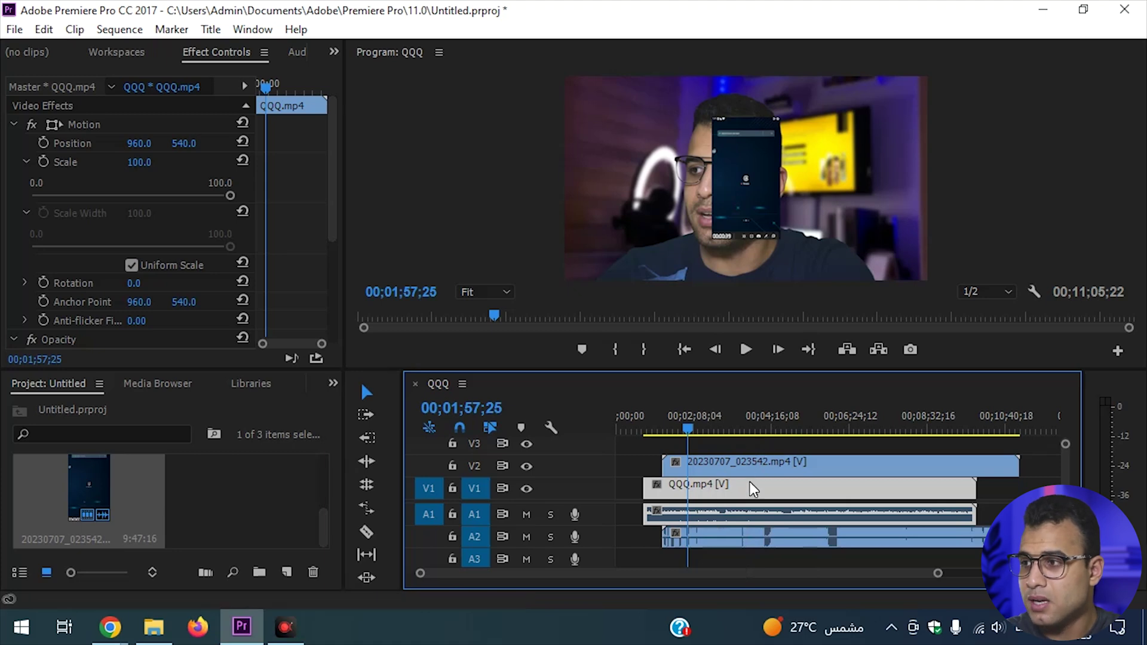
drag(776, 438, 757, 510)
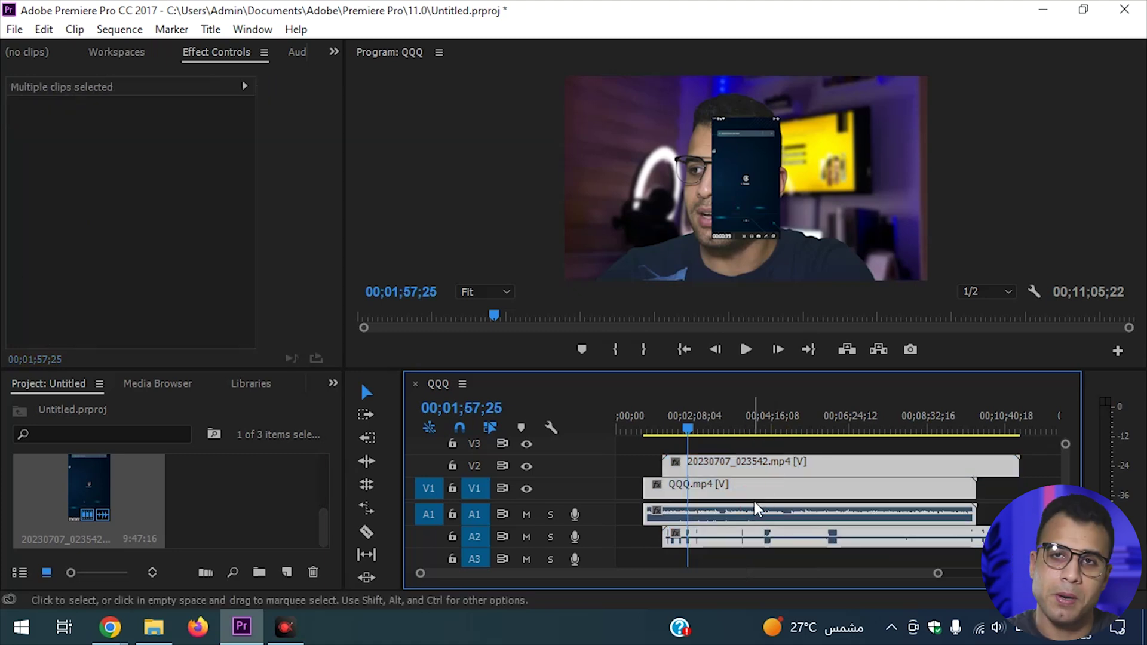
drag(794, 444, 777, 508)
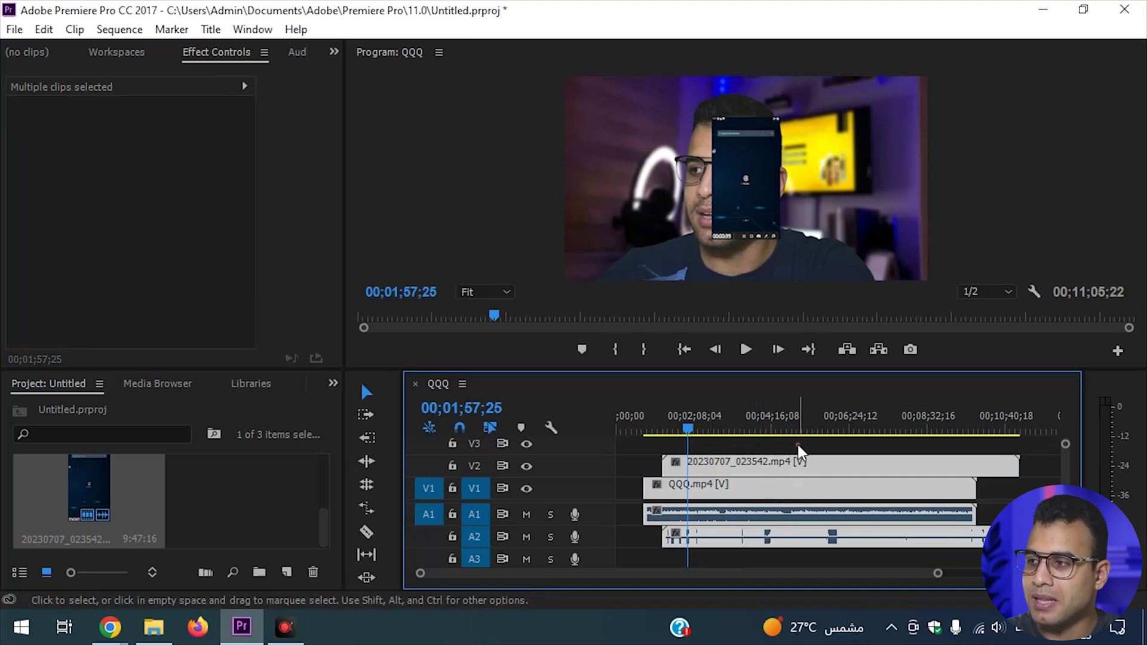
drag(801, 449, 783, 495)
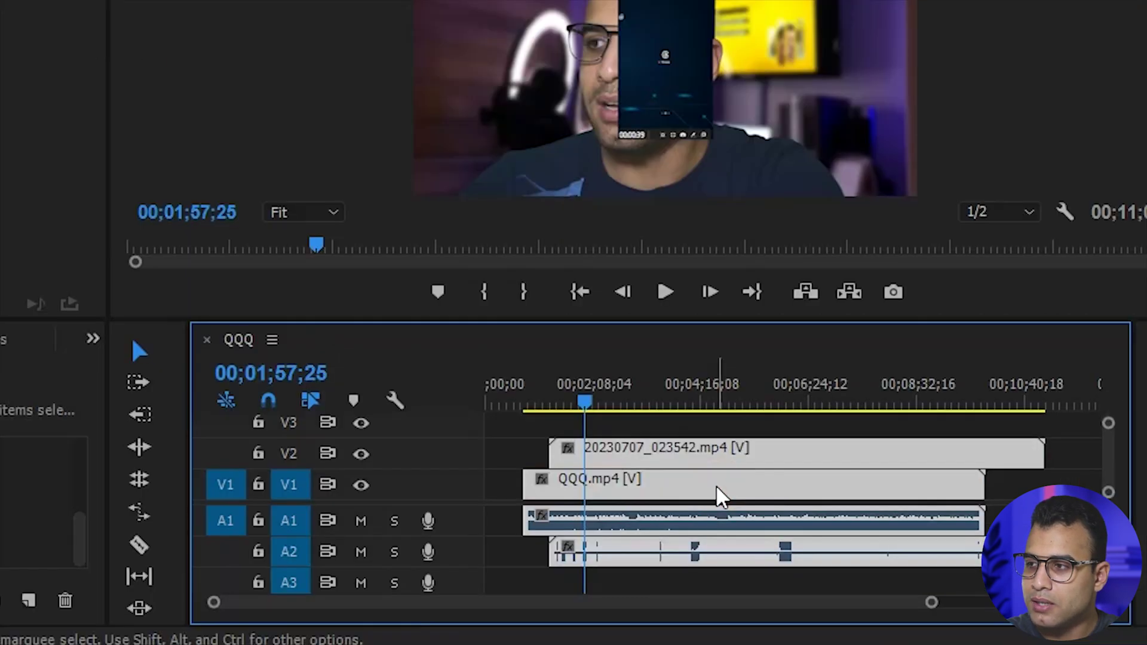
right_click(719, 496)
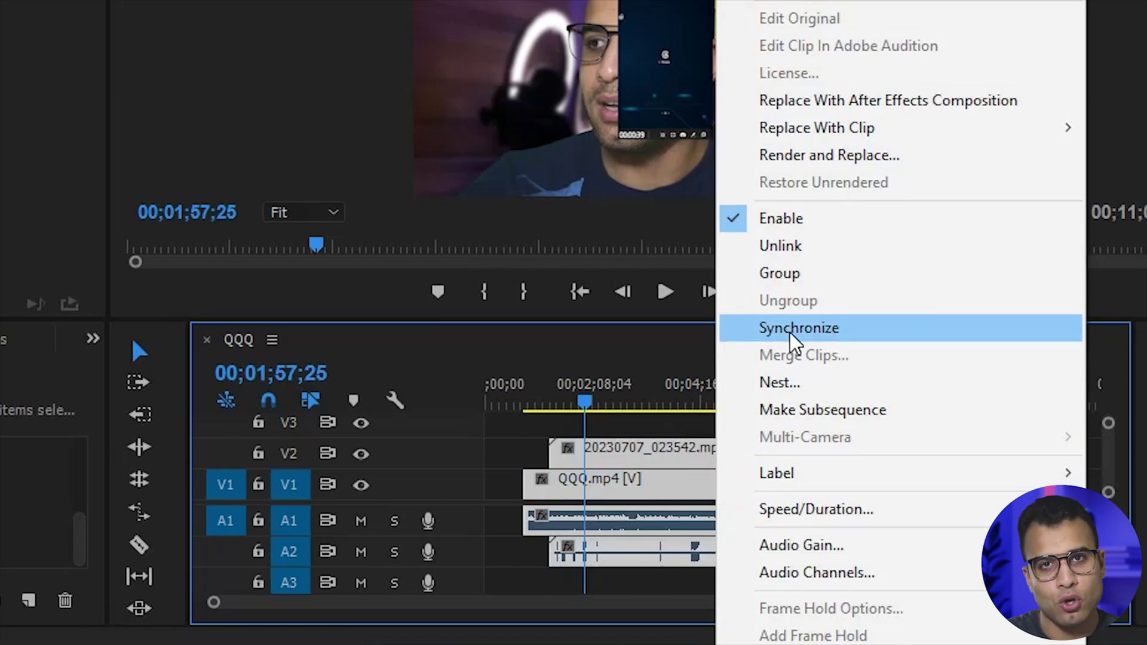
- Synchronize the two selected clips by audio, then clear the selection
click(795, 341)
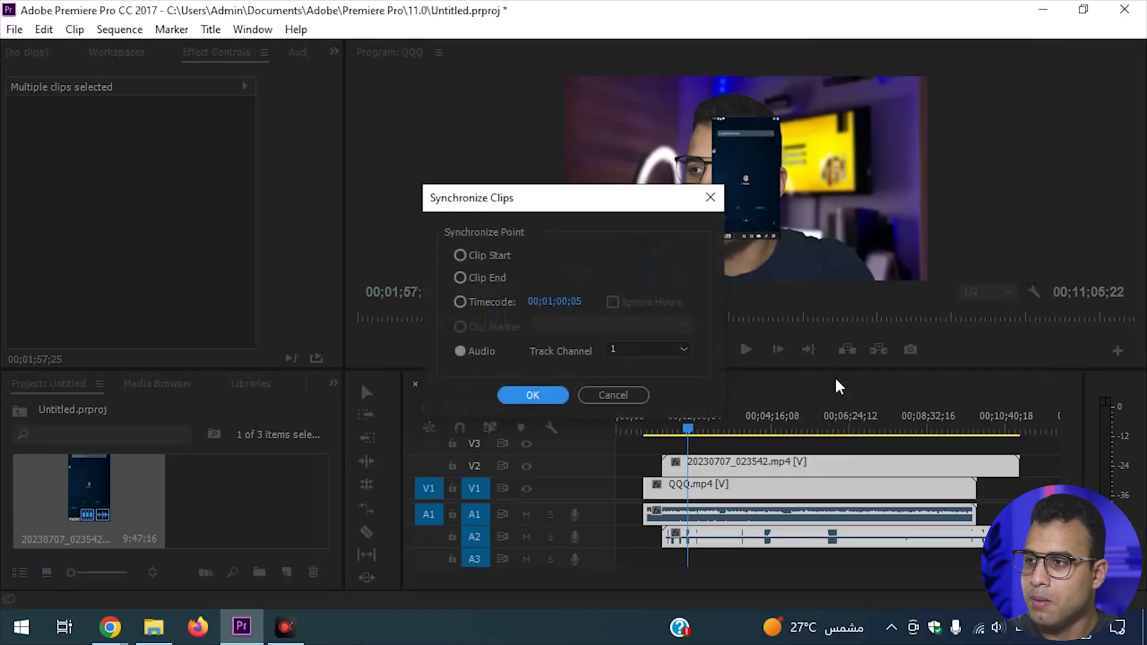
click(470, 352)
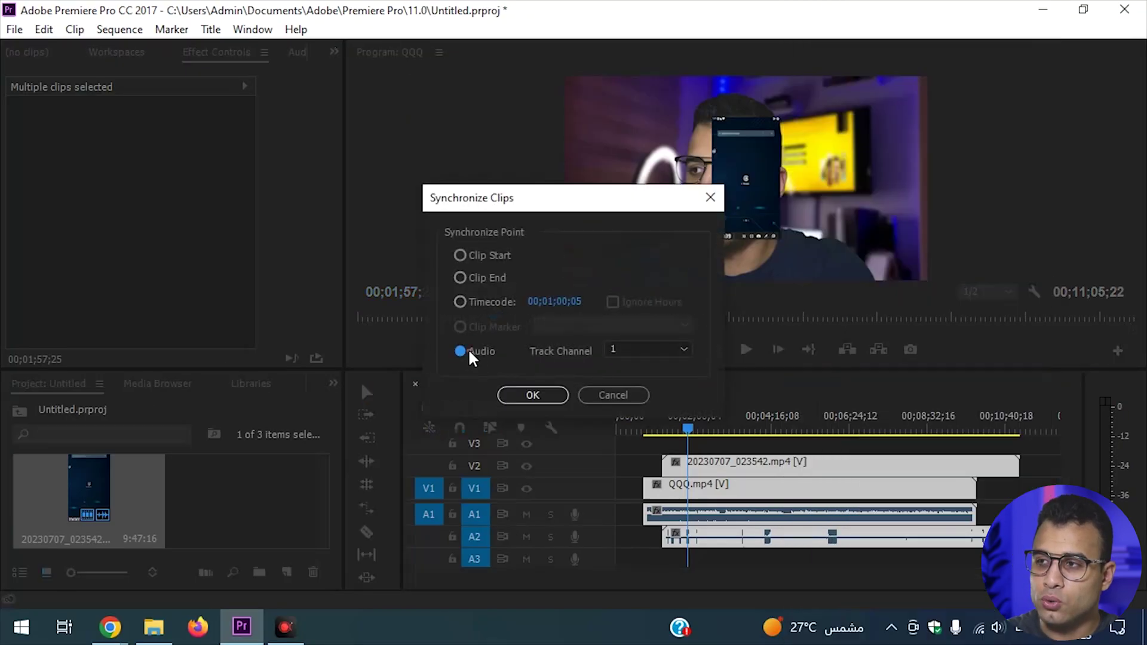
click(519, 393)
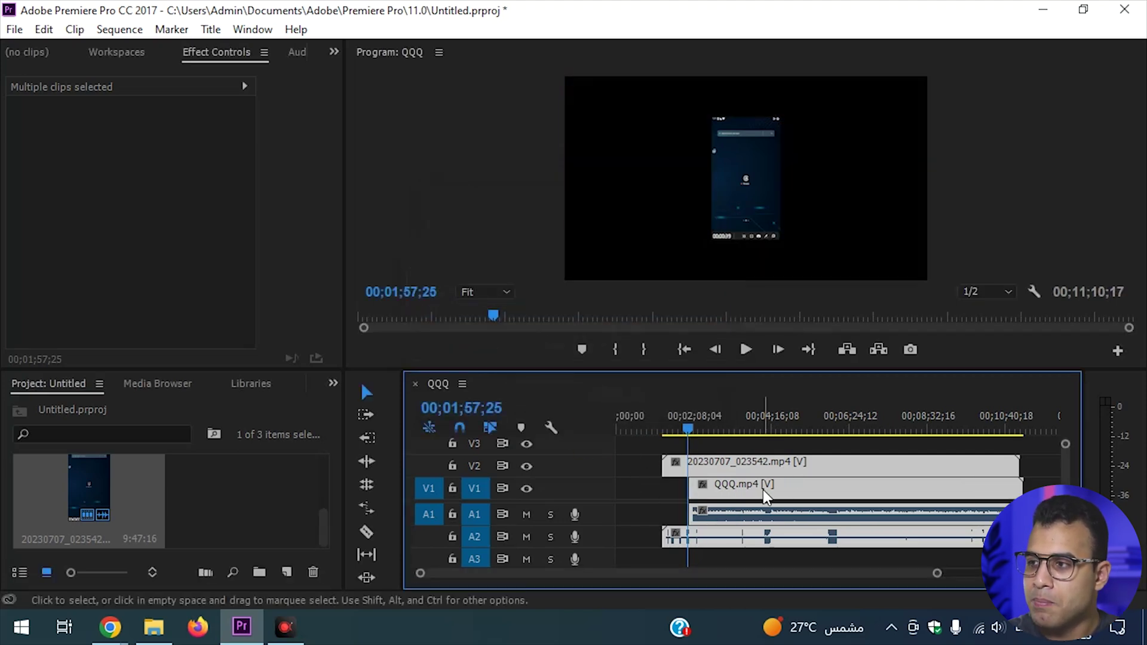
click(821, 452)
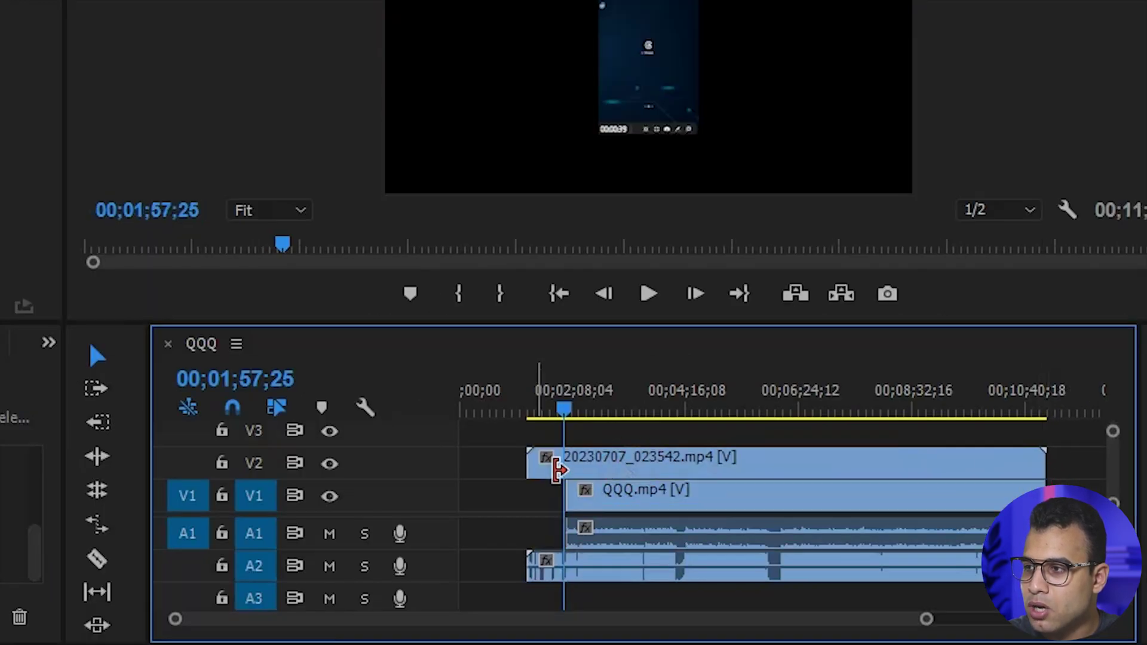
- Trim the phone clip's start to match QQQ.mp4, ripple-delete the leading gap, and return the playhead to the start
drag(558, 470, 594, 473)
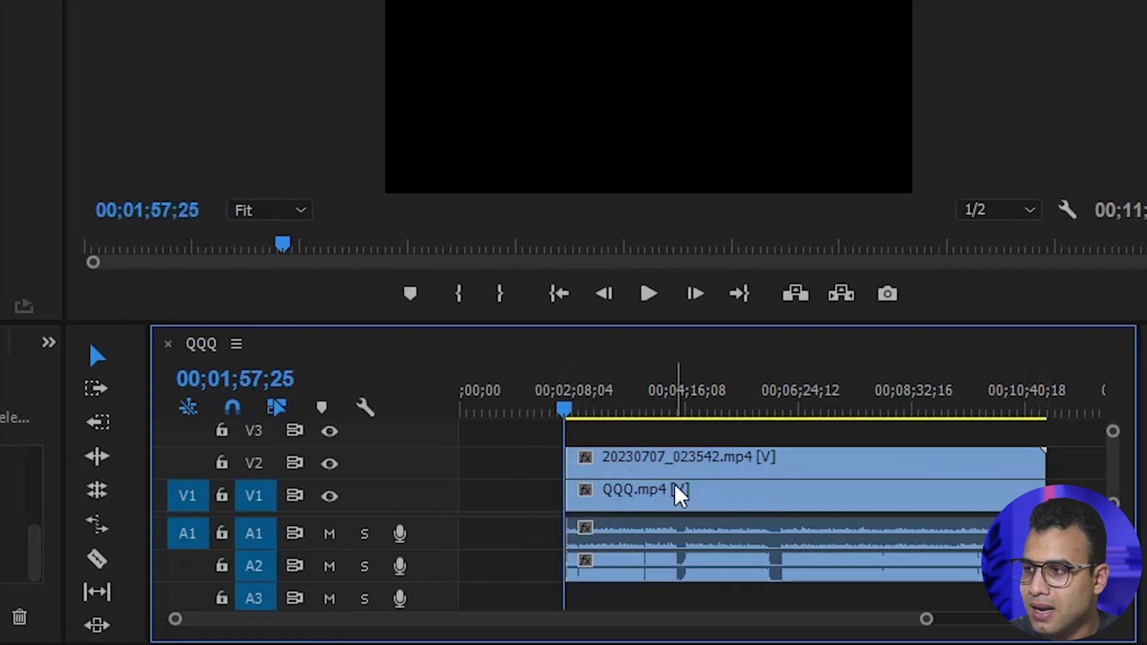
click(540, 472)
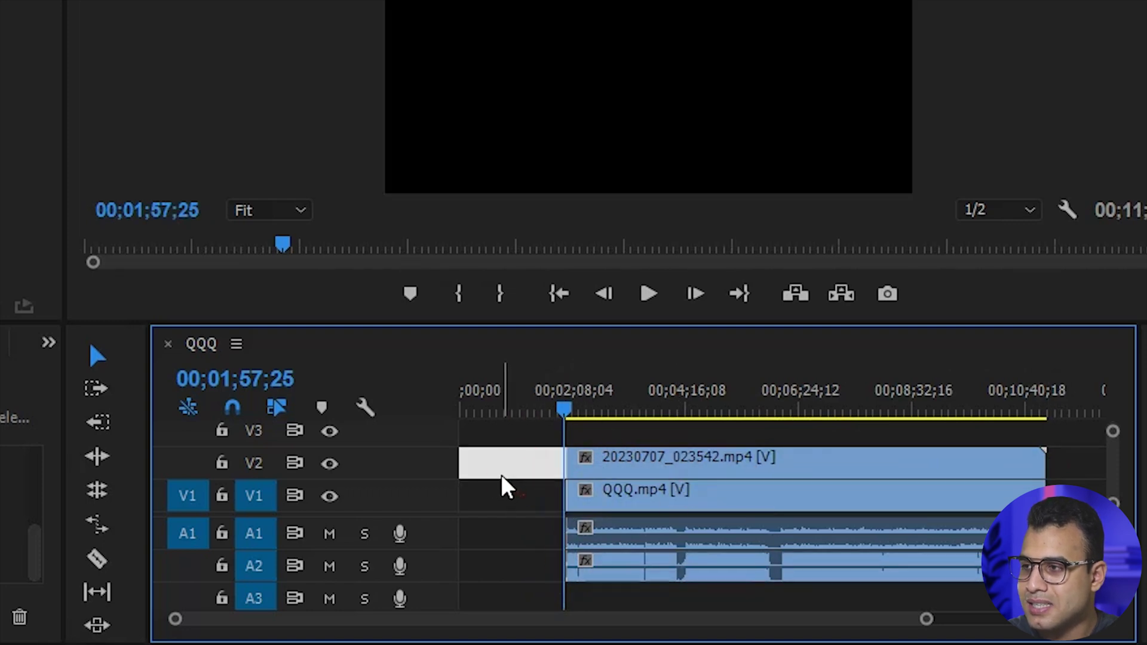
key(Delete)
drag(564, 411, 486, 448)
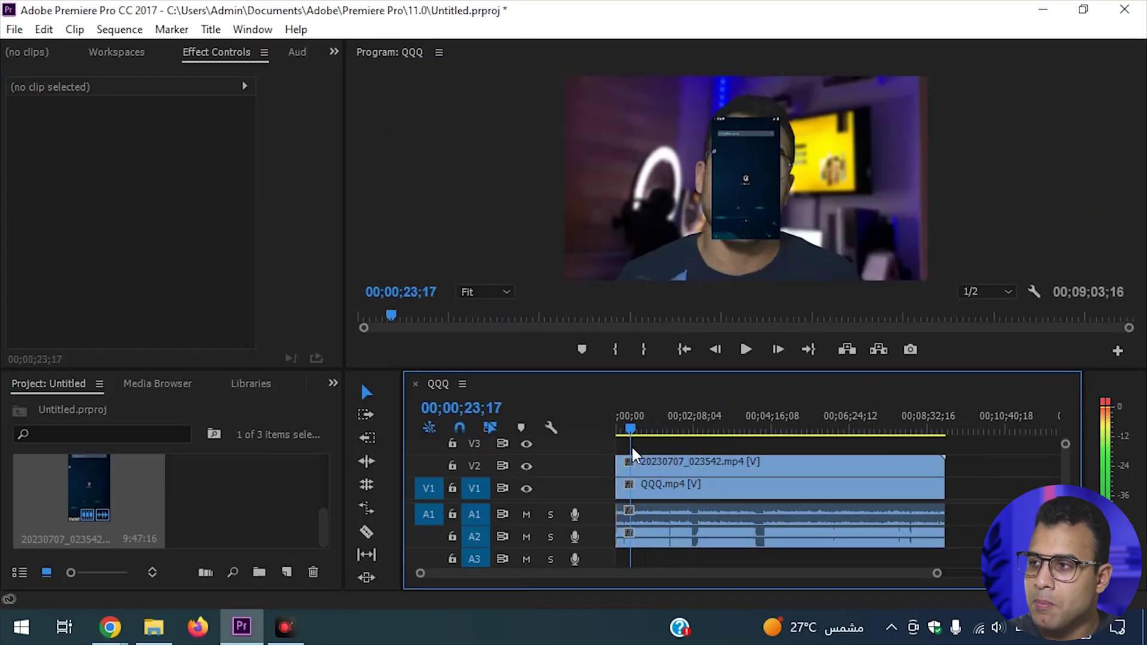
drag(633, 457, 622, 456)
click(686, 469)
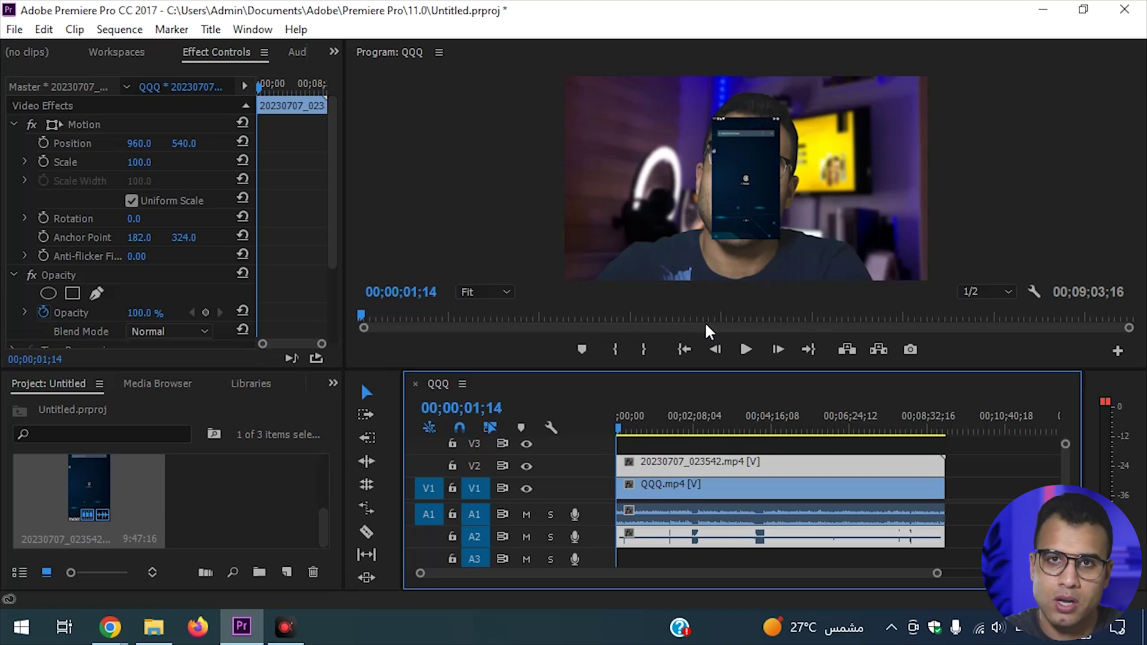
- Move QQQ.mp4 onto the top video track above the phone recording
click(680, 492)
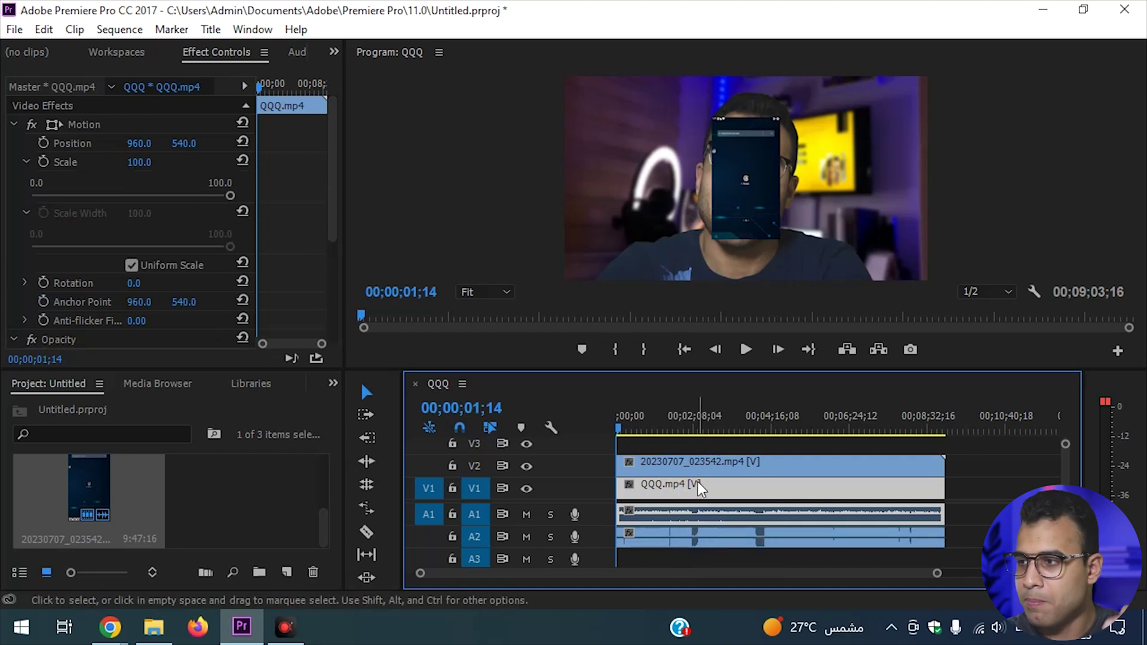
click(69, 124)
drag(730, 216, 817, 218)
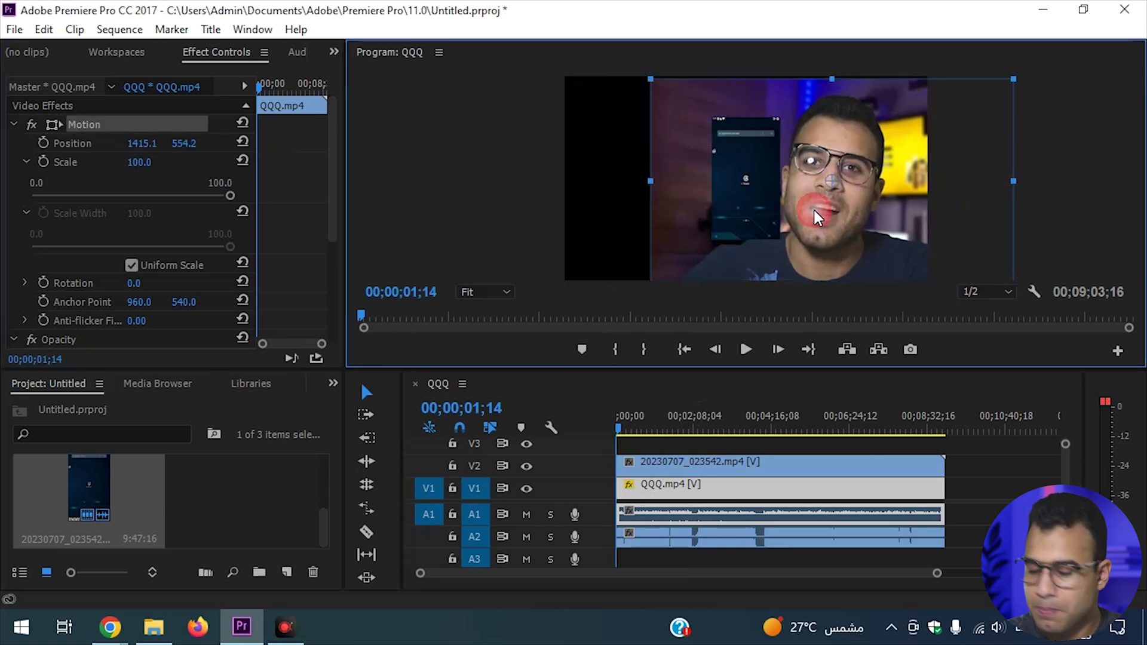
key(ctrl+z)
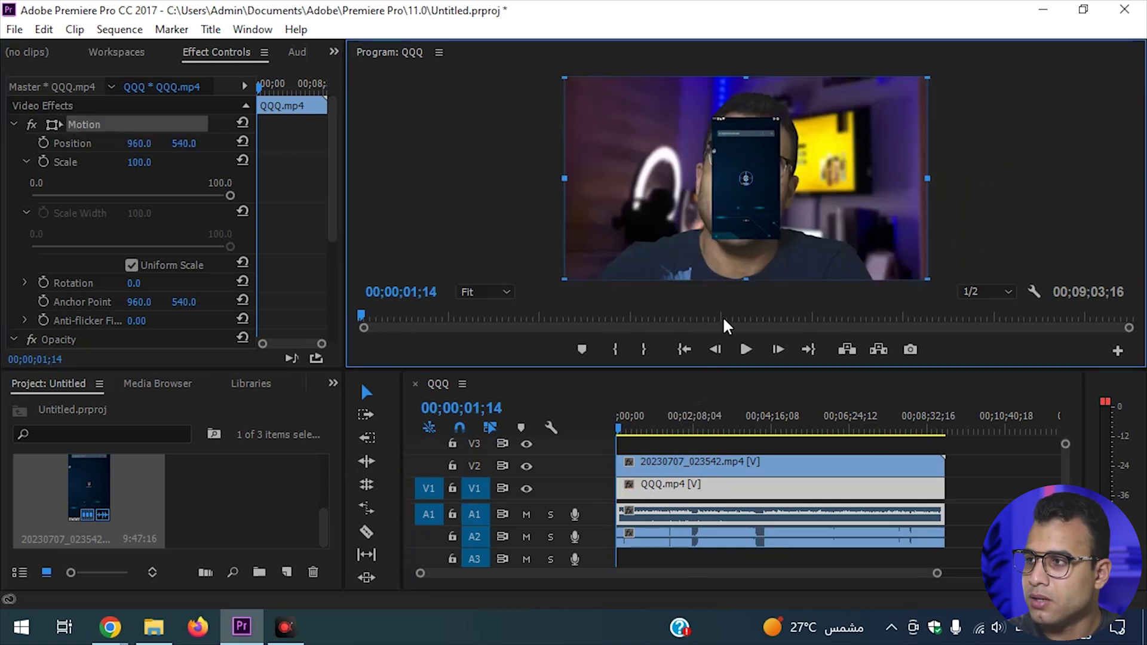
drag(672, 487, 719, 455)
drag(719, 457, 720, 460)
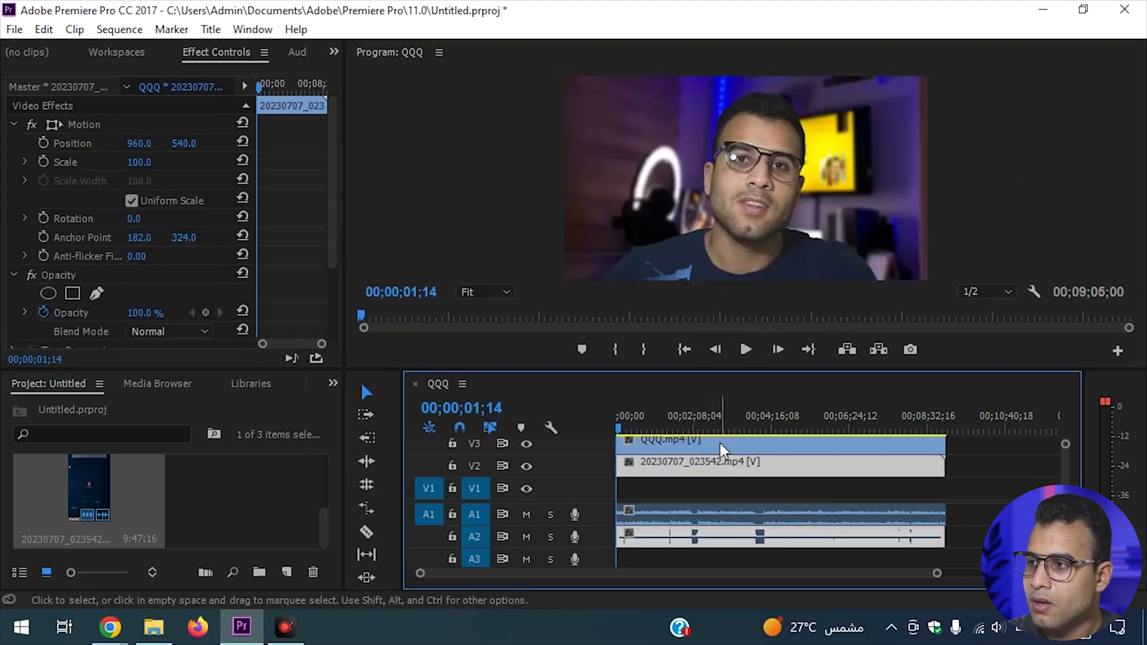
click(171, 177)
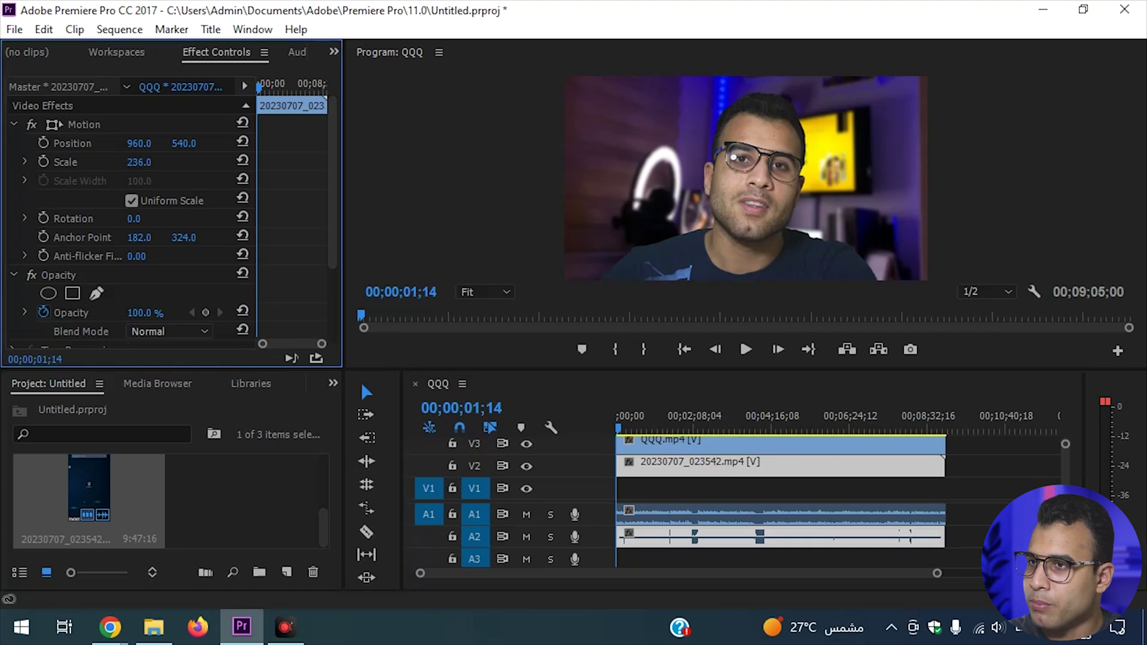
click(720, 460)
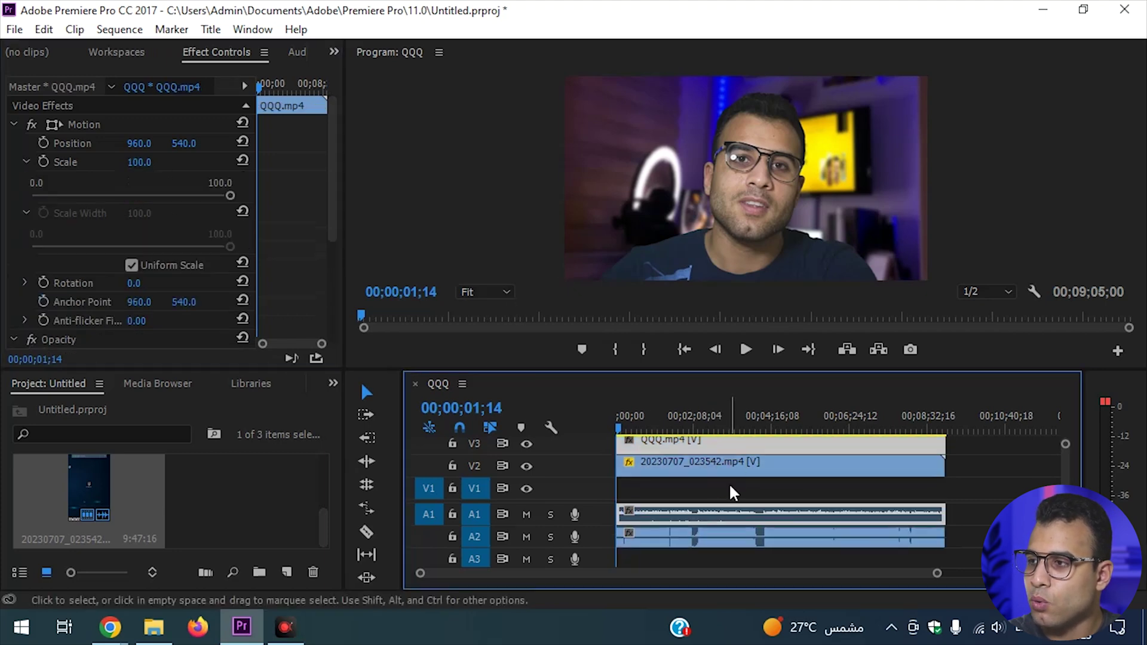
- Shift both video clips down one track, leaving QQQ.mp4 on V2 over the phone recording on V1
drag(977, 446, 937, 470)
click(849, 463)
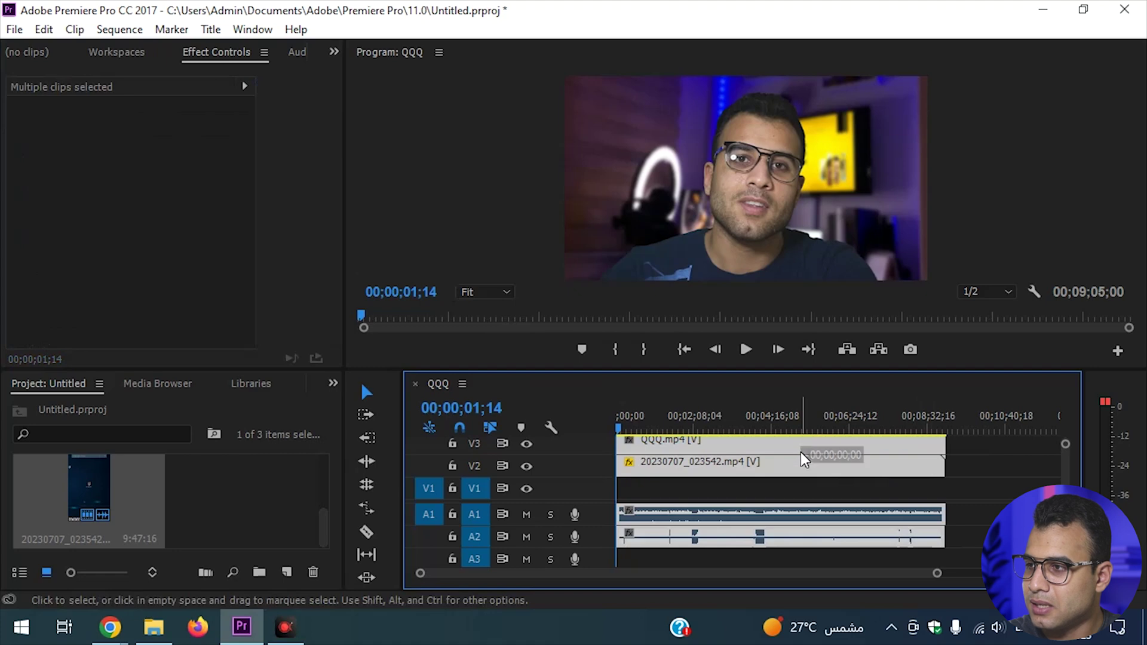
drag(801, 451, 781, 467)
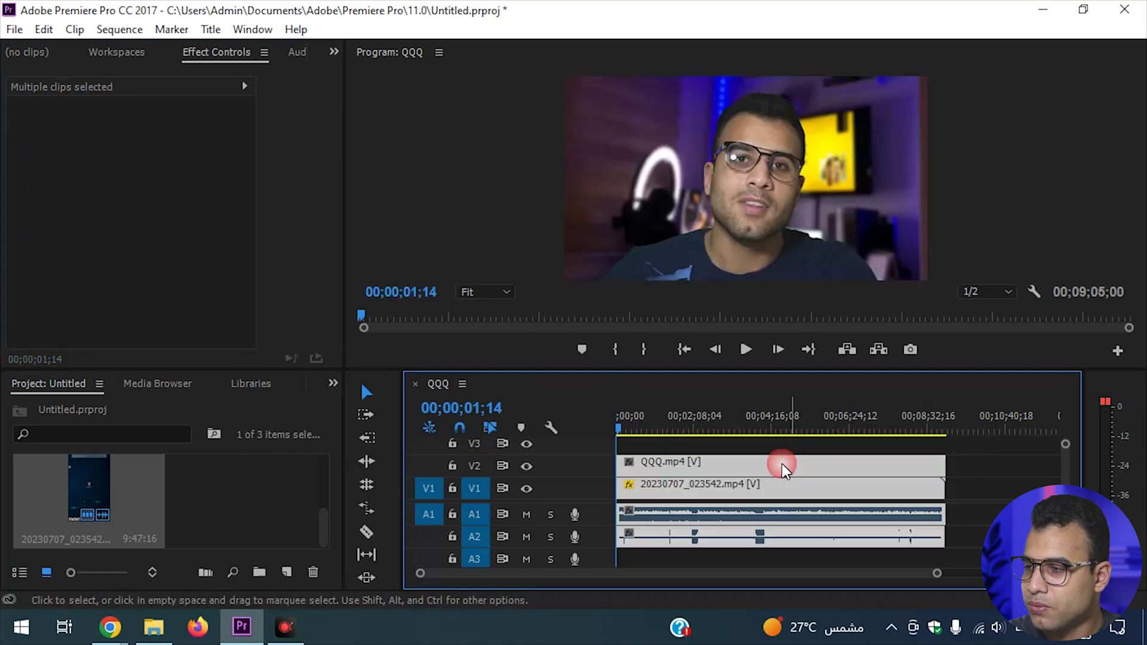
click(710, 462)
scroll(276, 242, down, 2)
- Add an ellipse opacity mask to QQQ.mp4 and stretch it into a circle around the face
scroll(277, 244, down, 3)
scroll(278, 245, down, 1)
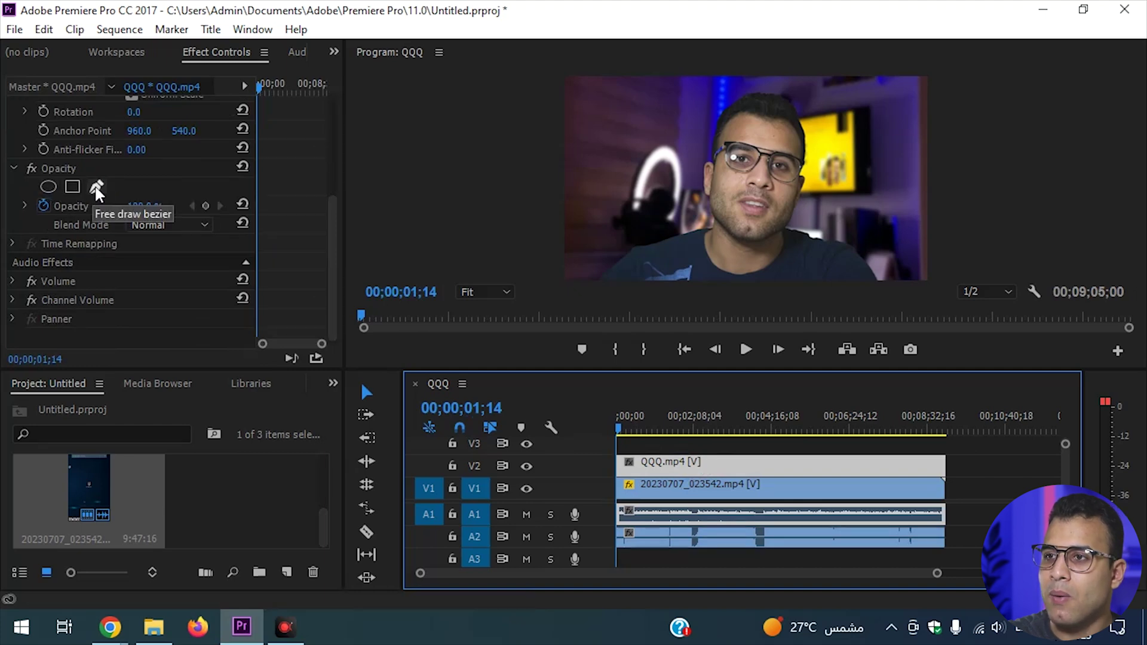
click(52, 186)
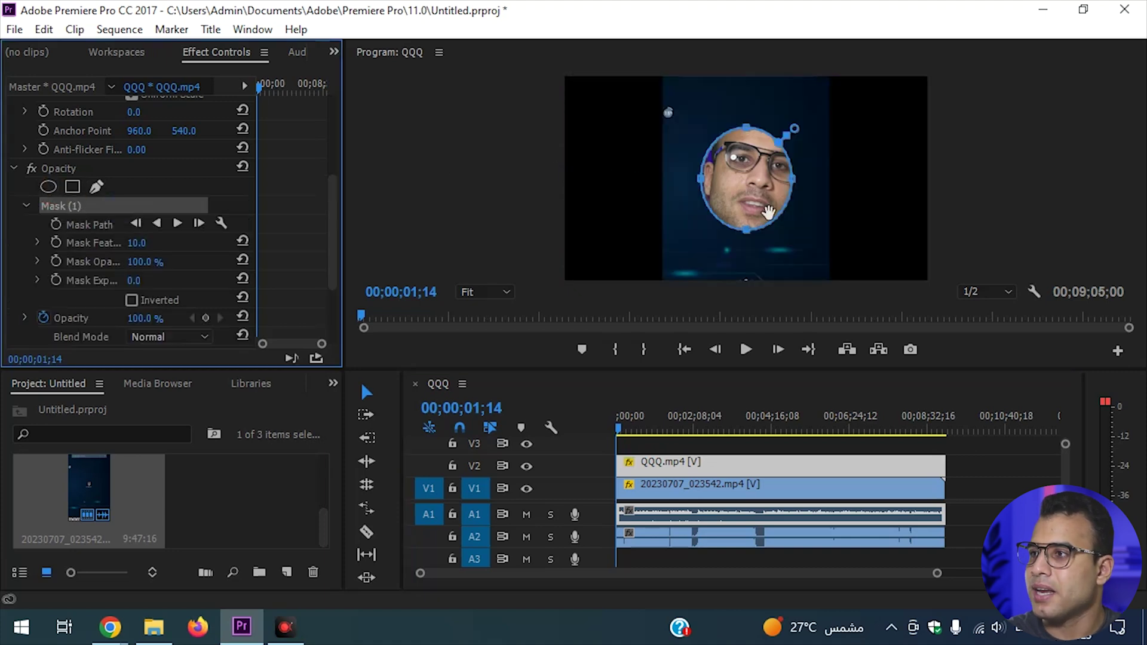
drag(764, 206, 797, 175)
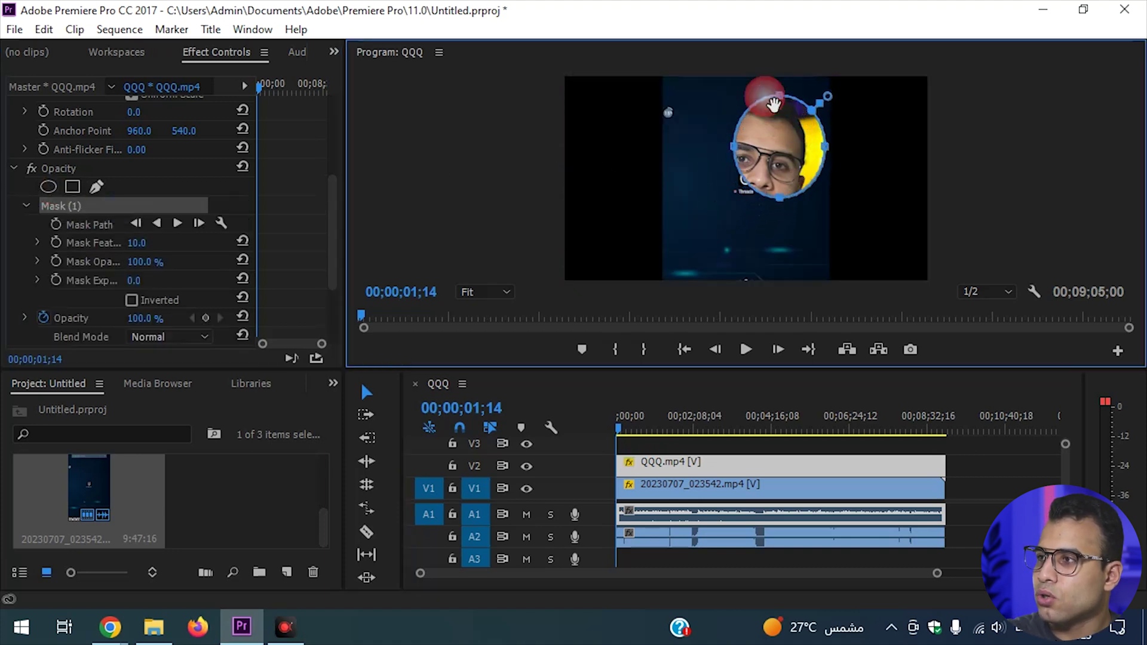
drag(776, 97, 780, 84)
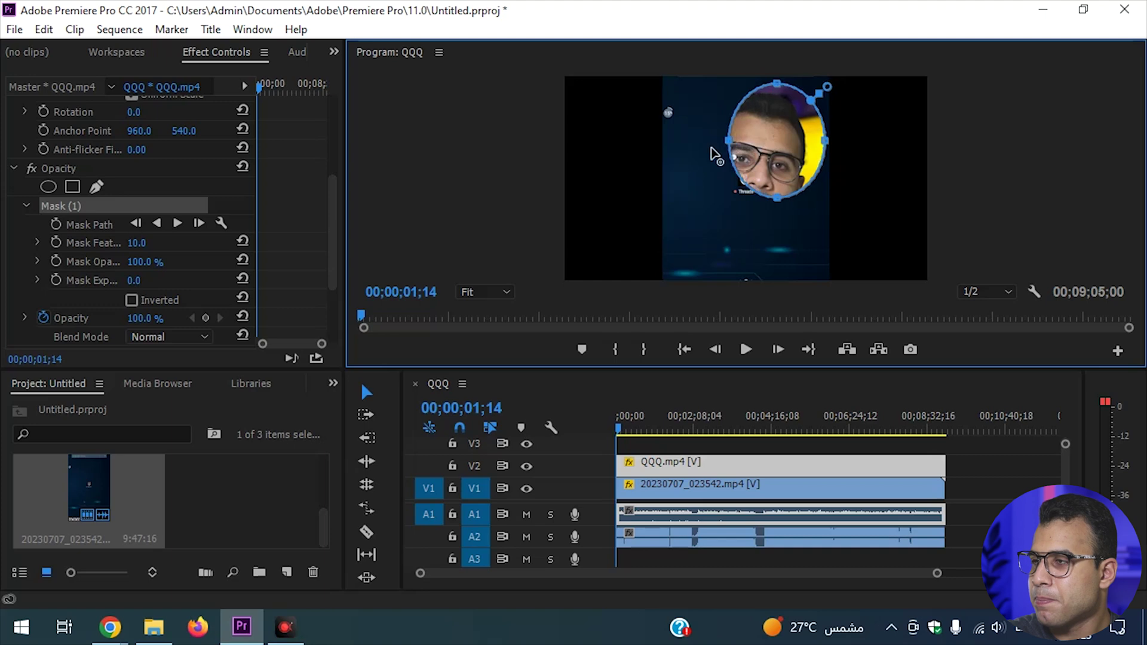
drag(733, 140, 684, 143)
drag(754, 204, 754, 261)
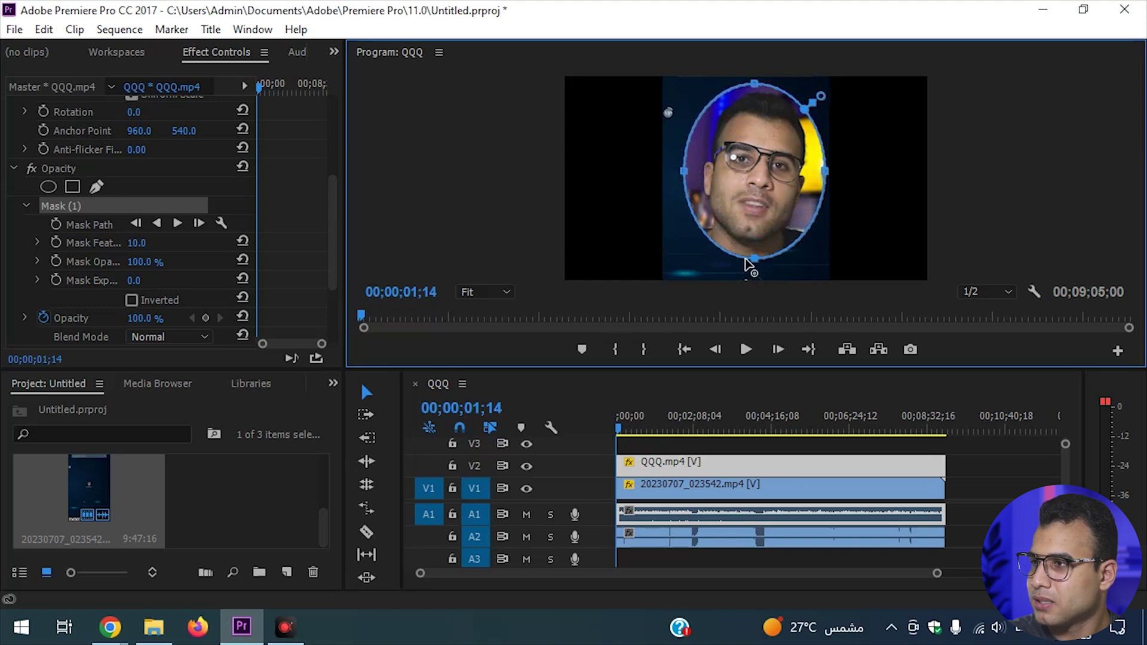
mouse_move(825, 172)
mouse_down()
mouse_move(853, 174)
mouse_move(808, 206)
mouse_up()
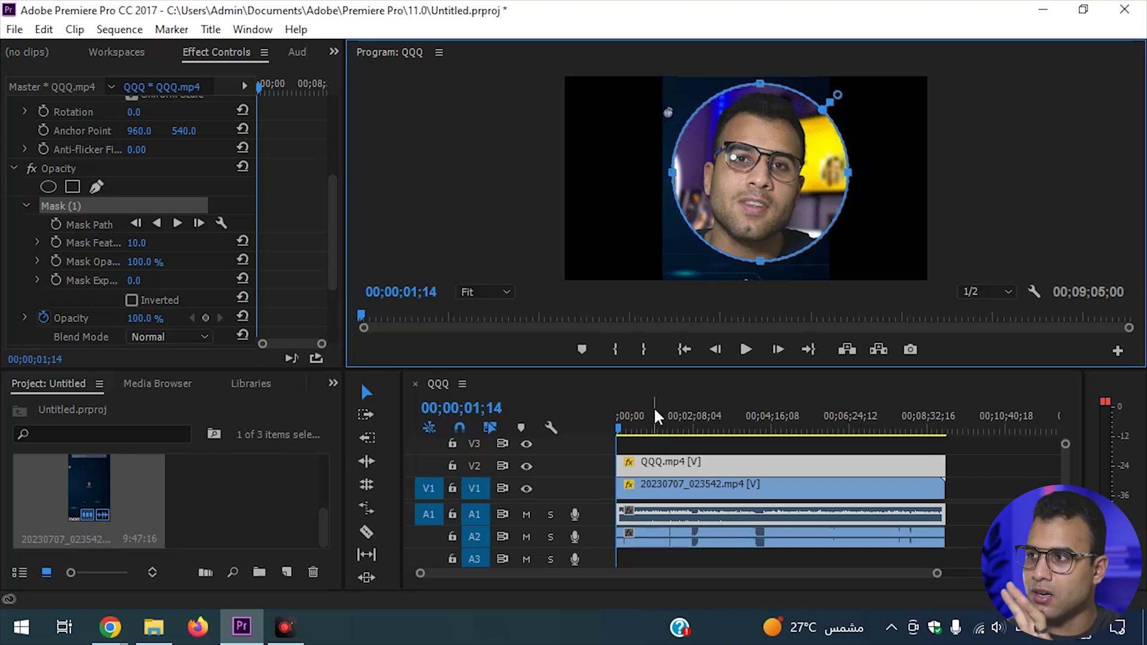
scroll(179, 239, up, 2)
scroll(204, 231, up, 2)
scroll(267, 232, up, 2)
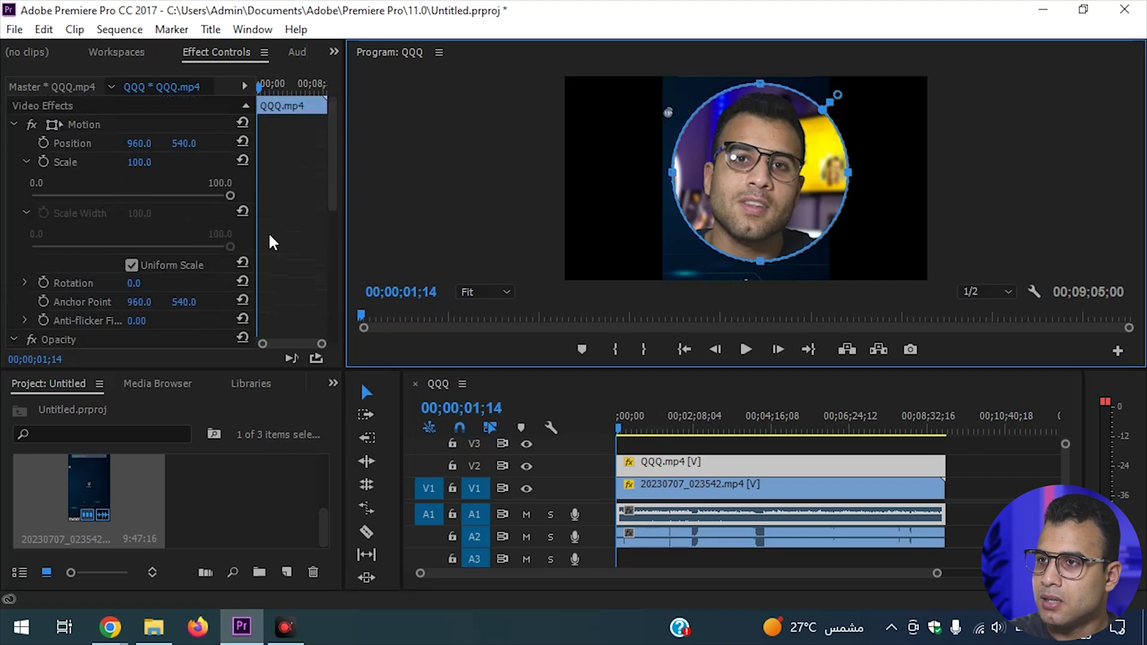
- Scale the circular face bubble down to 52.6 and drag it to the lower-right corner
click(91, 123)
mouse_move(576, 282)
mouse_down()
mouse_move(659, 239)
mouse_move(653, 254)
mouse_up()
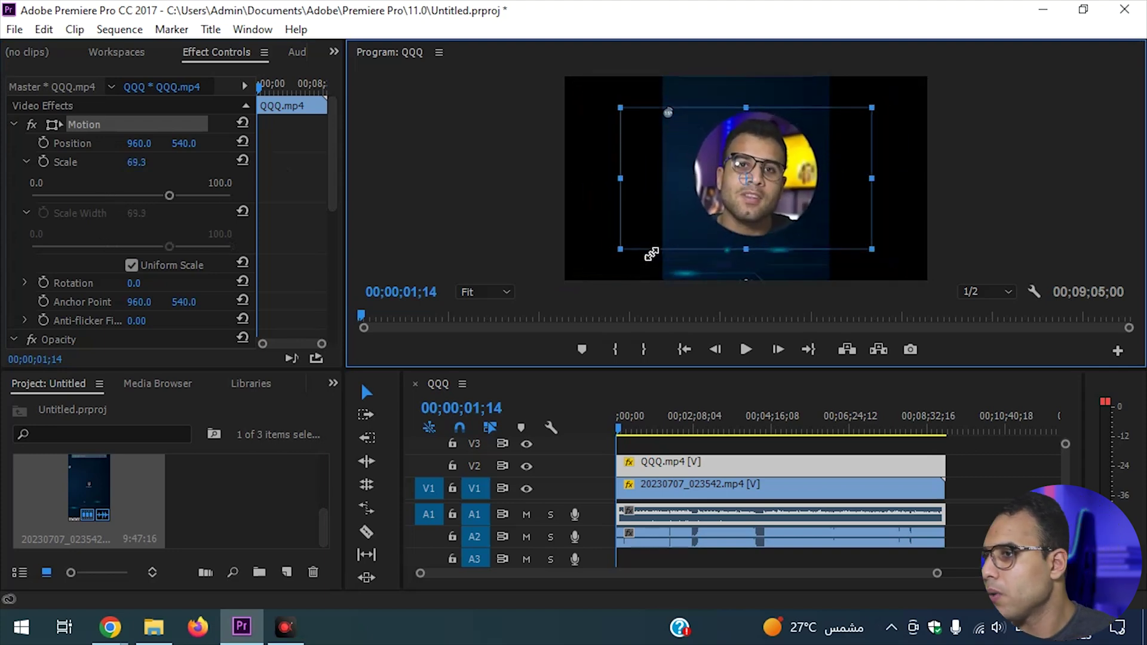
drag(875, 253, 848, 239)
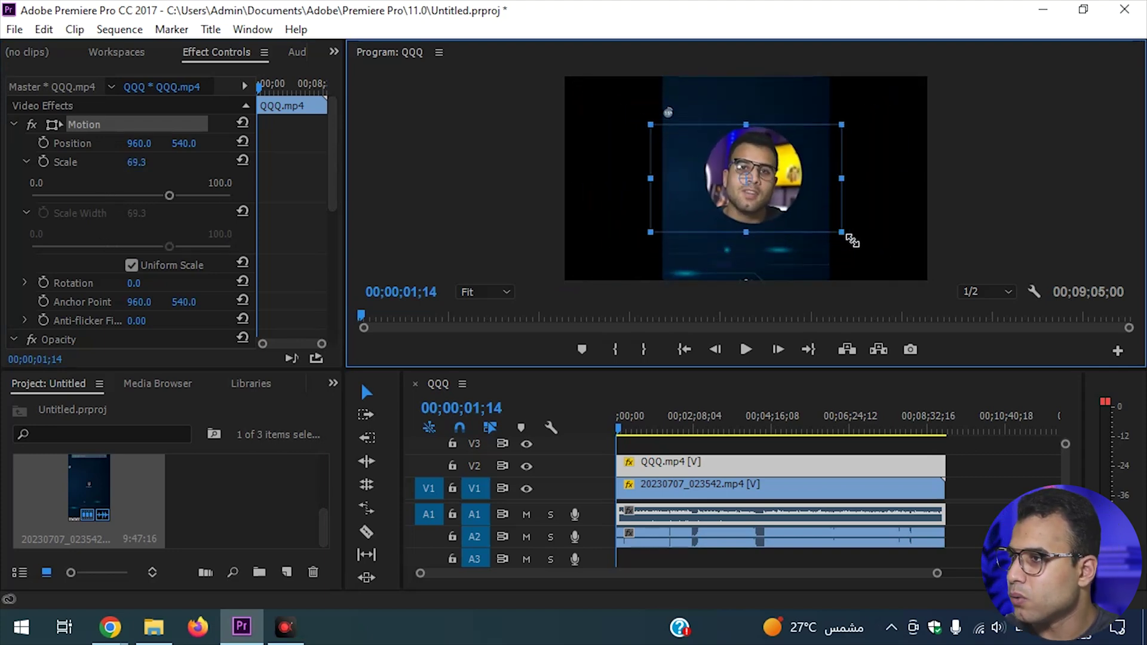
mouse_move(801, 194)
mouse_down()
mouse_move(890, 254)
mouse_move(912, 248)
mouse_up()
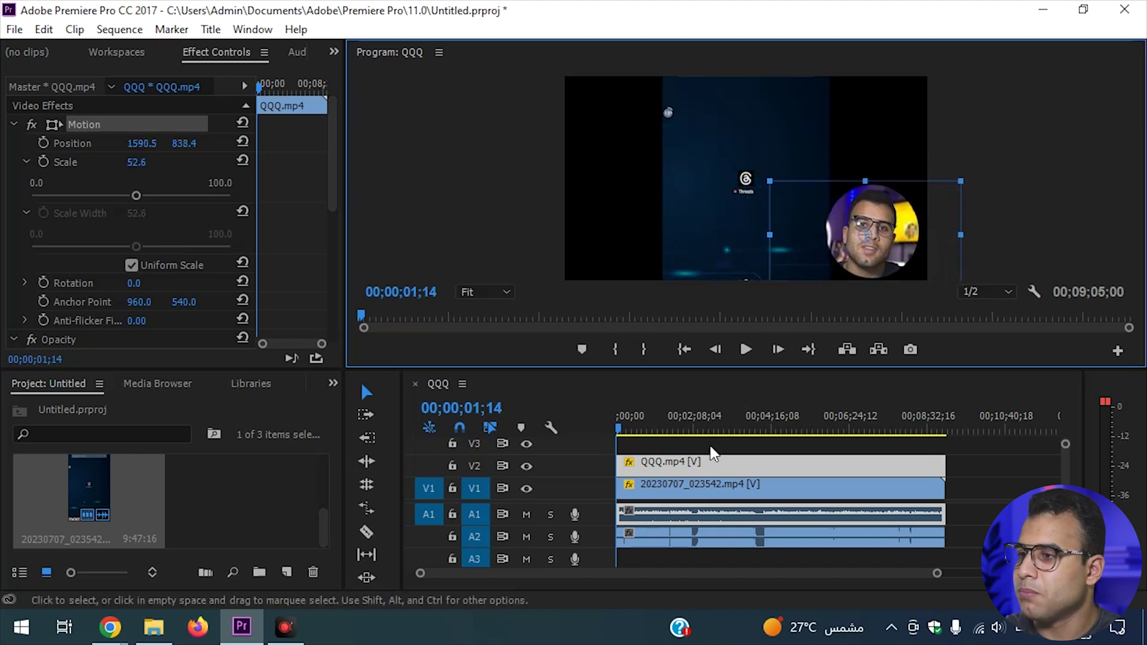
click(702, 489)
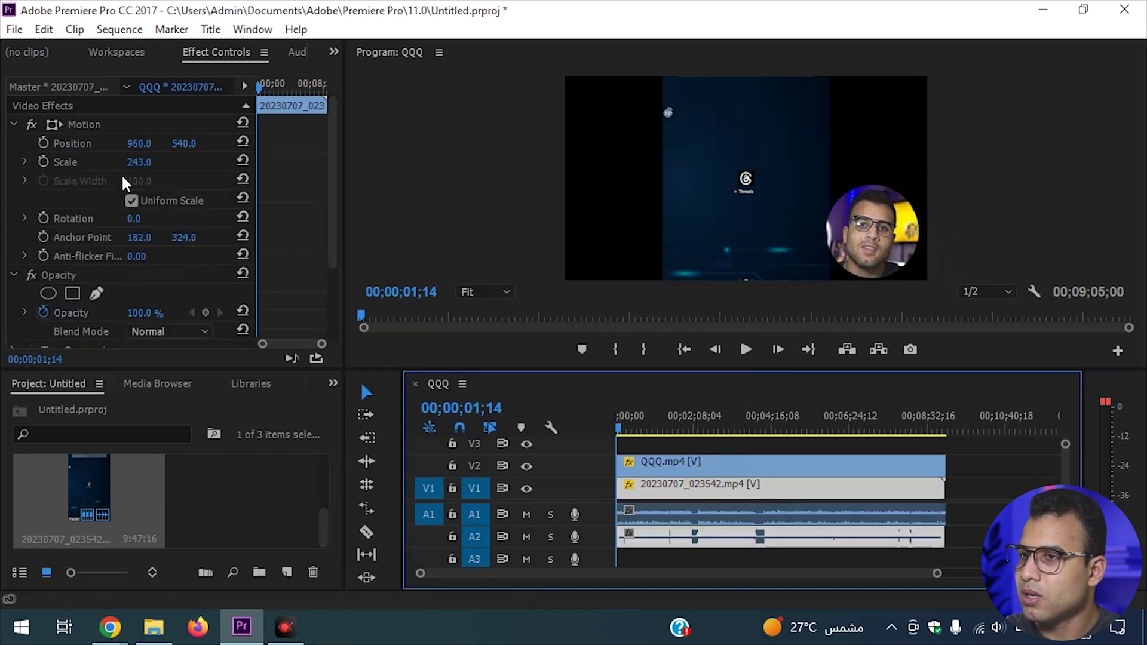
- Raise the phone recording's Scale to 513 and play the sequence to check it
drag(143, 169, 306, 169)
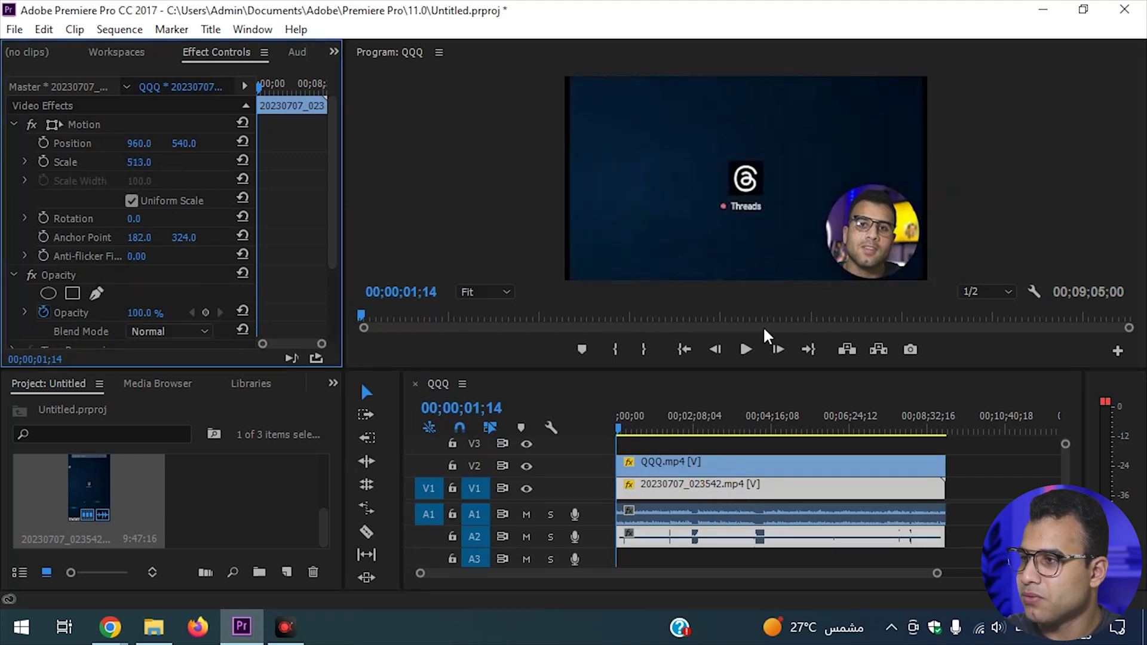
click(749, 350)
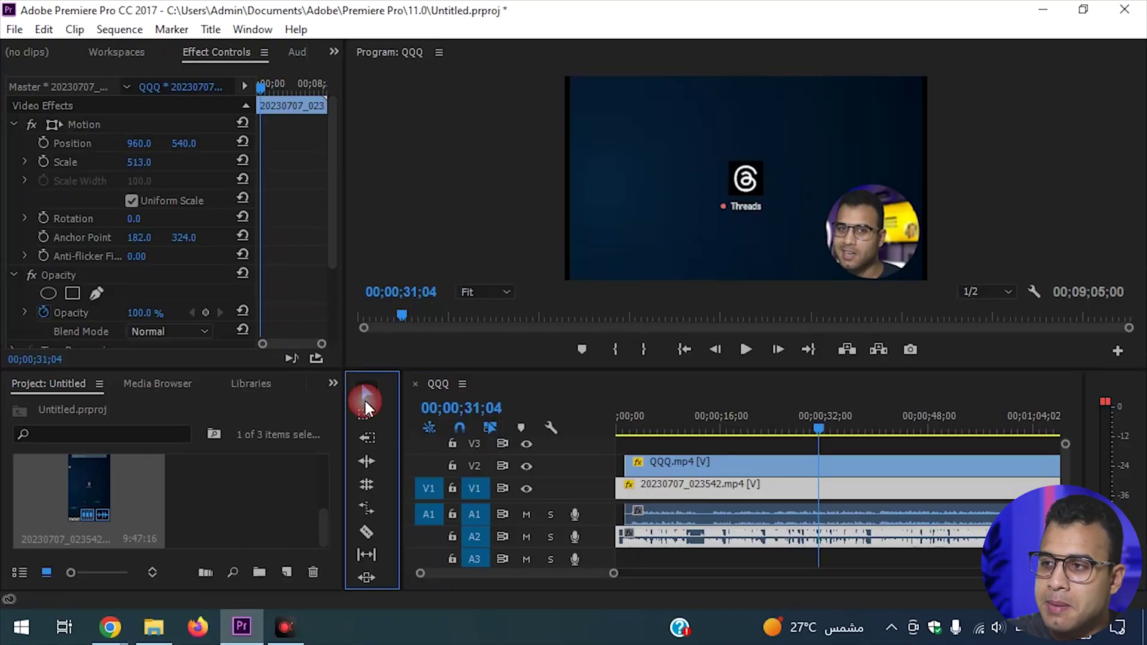
- Select and nudge the phone recording clip, then clear the clip selection
drag(634, 441, 685, 503)
click(755, 448)
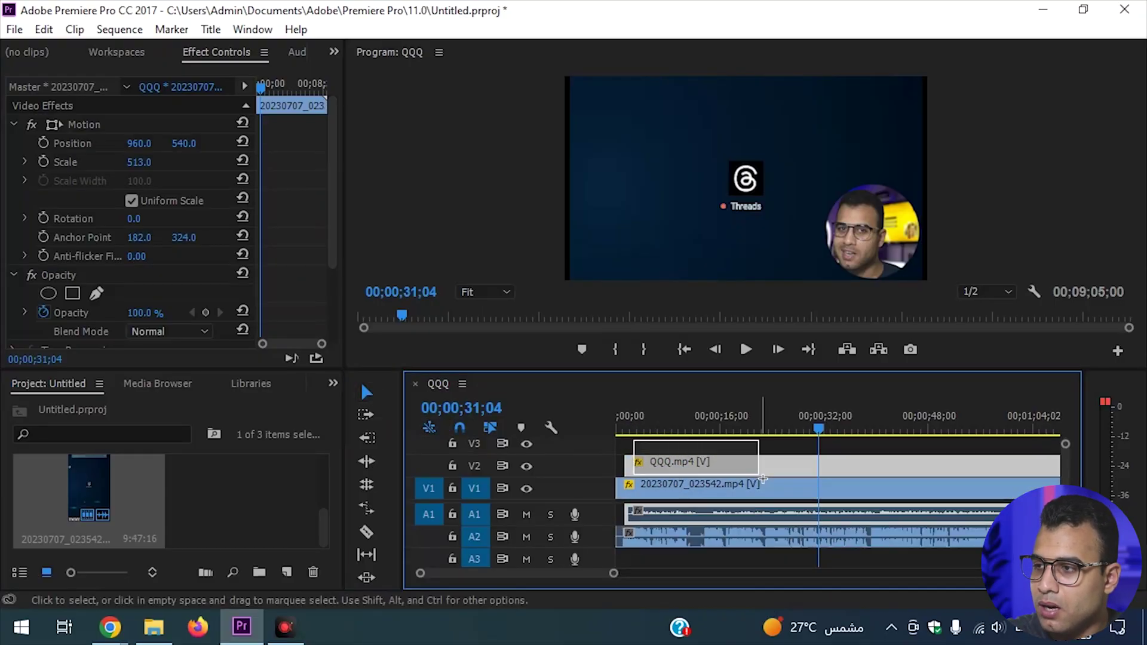
click(668, 489)
drag(668, 489, 636, 490)
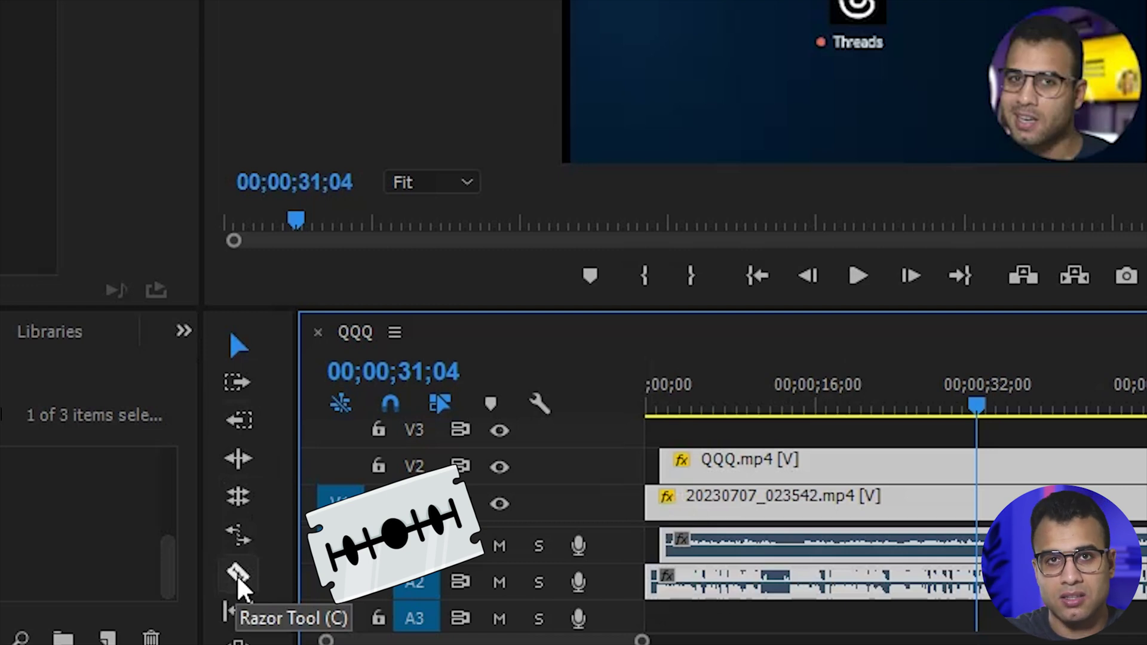
click(238, 575)
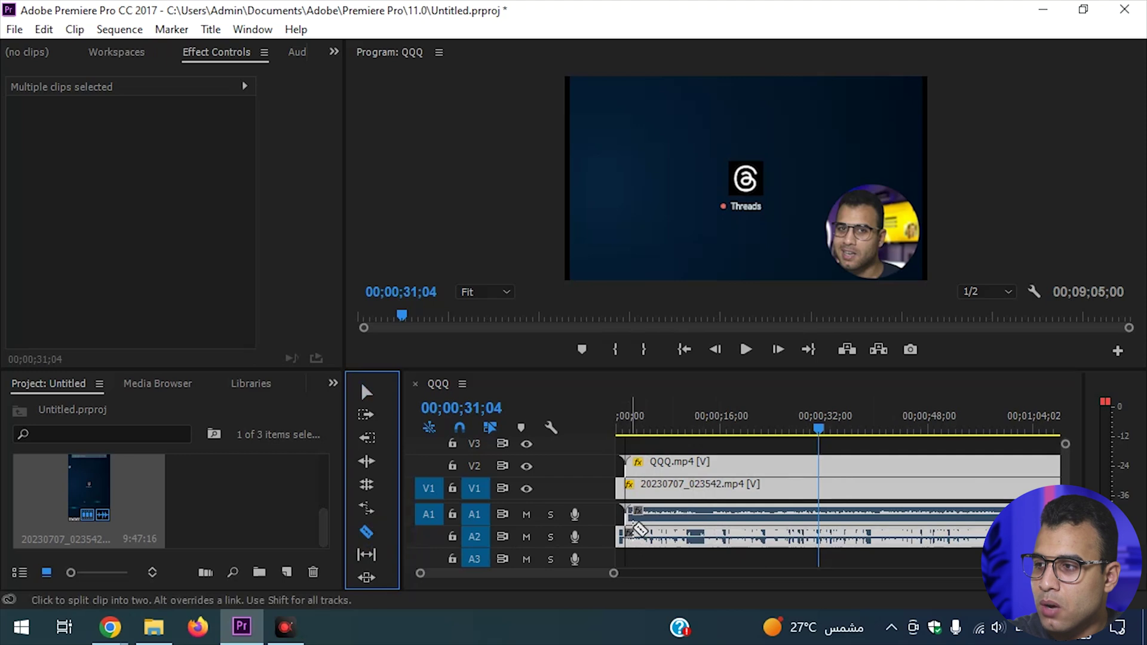
click(367, 392)
click(596, 509)
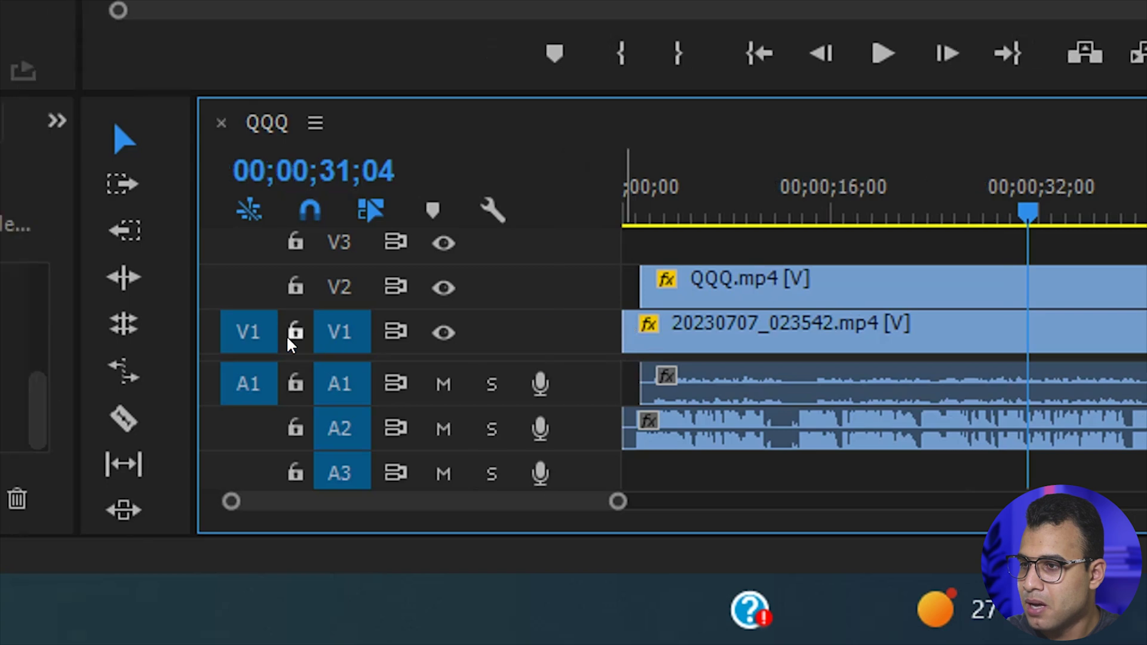
- Razor-cut the phone recording where QQQ.mp4 begins and ripple-delete the short leading piece
click(373, 532)
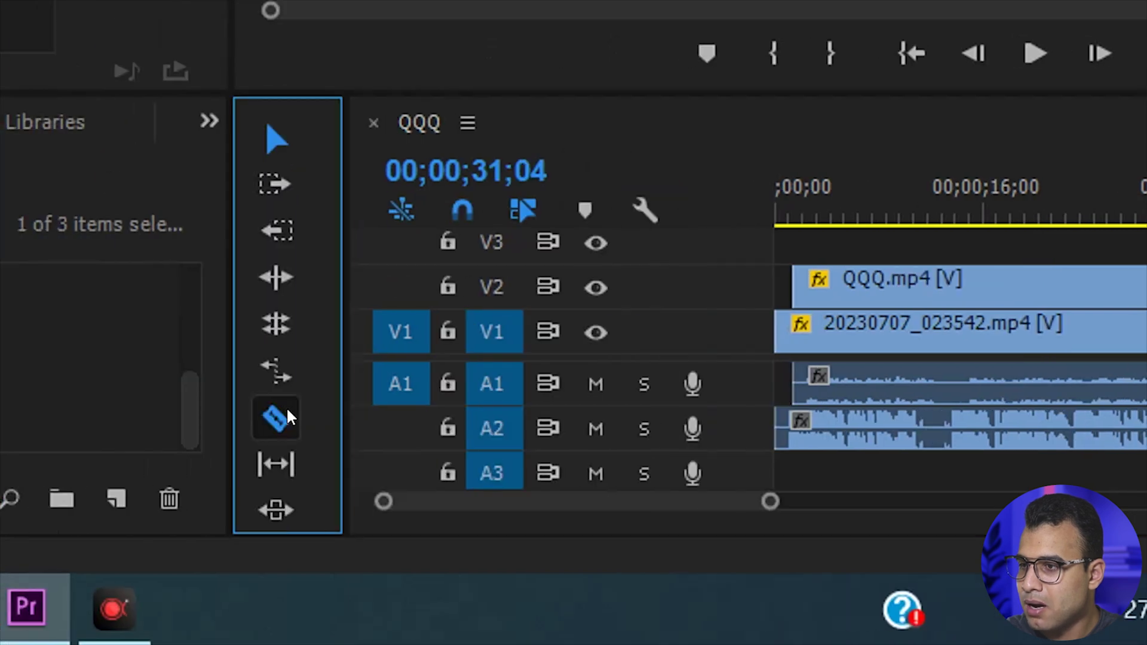
click(795, 426)
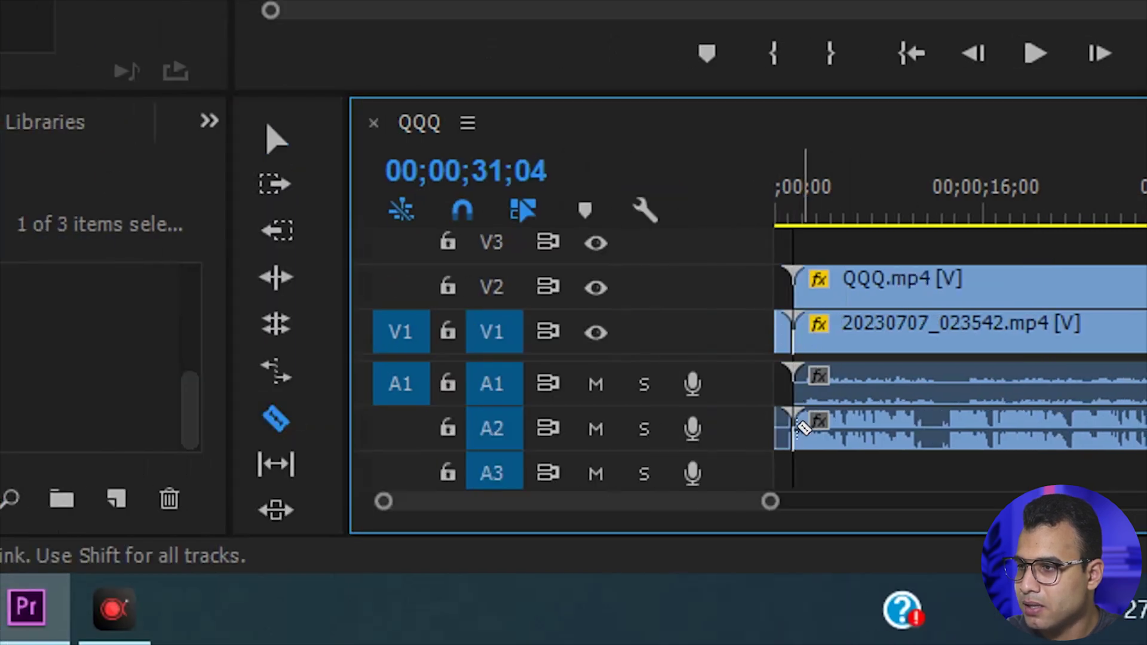
click(276, 141)
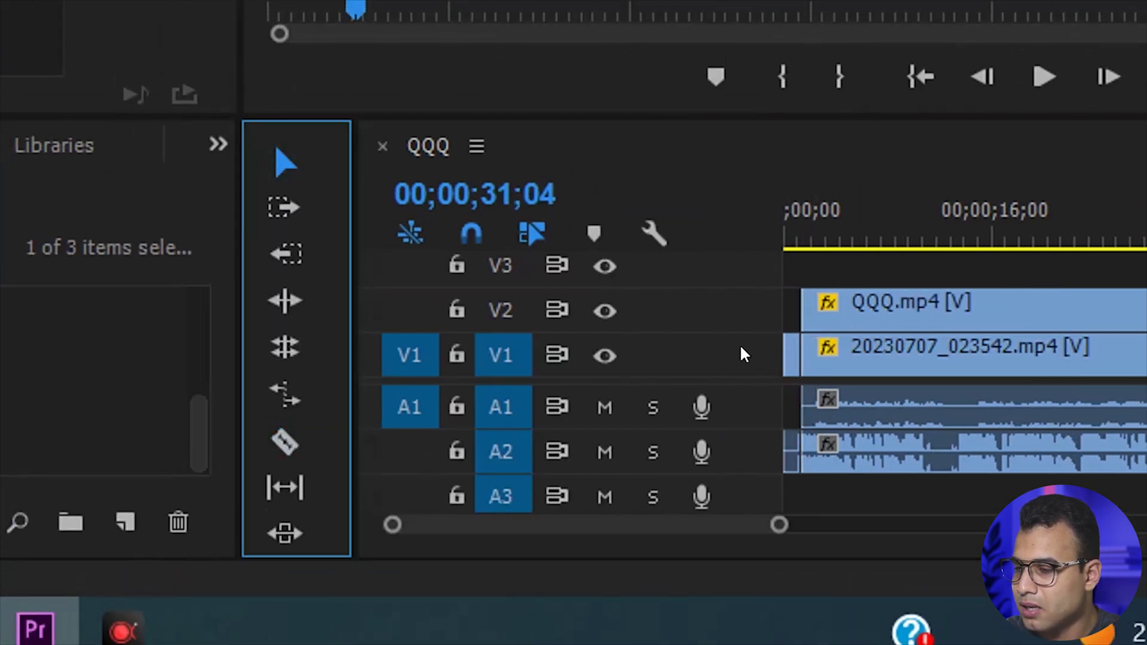
click(793, 359)
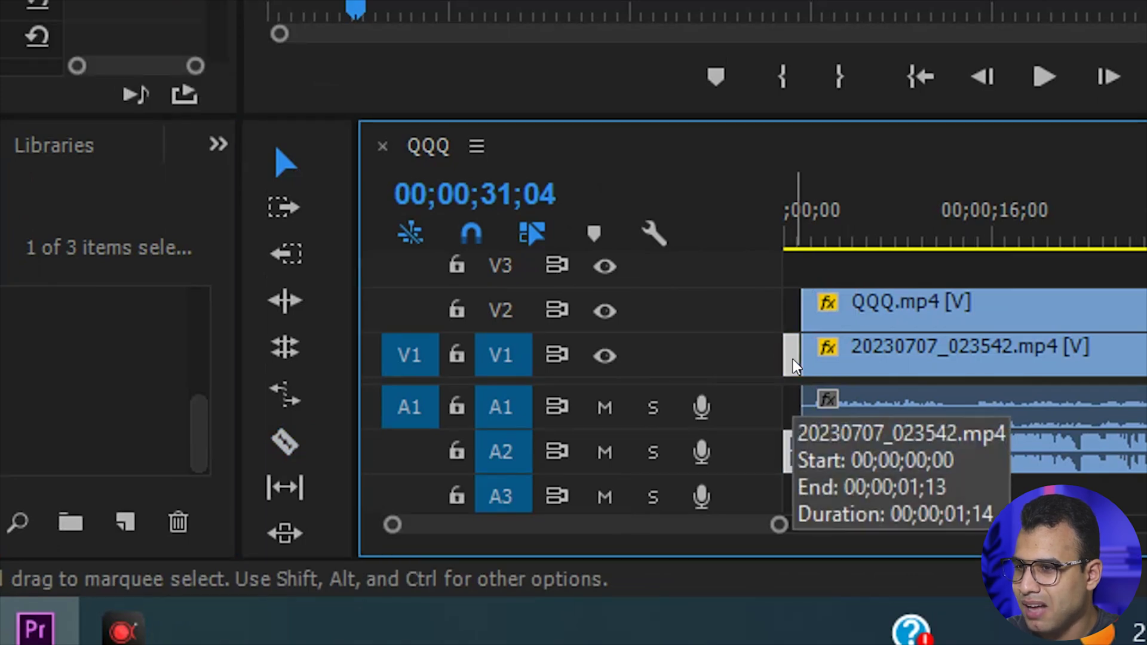
key(space)
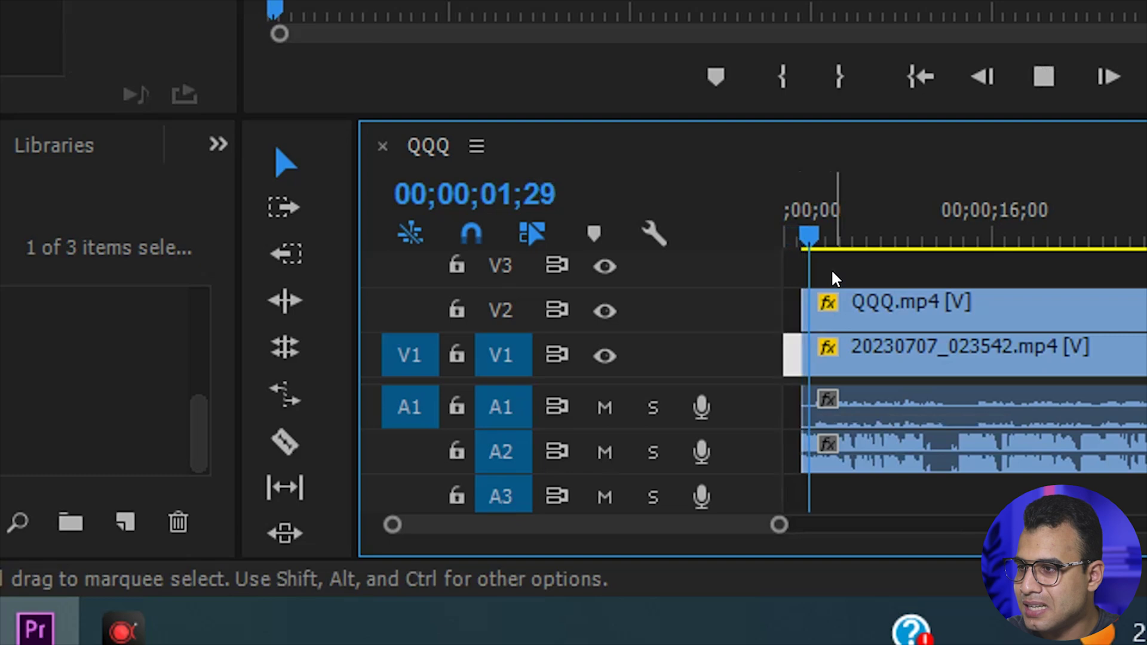
key(space)
key(shift+Delete)
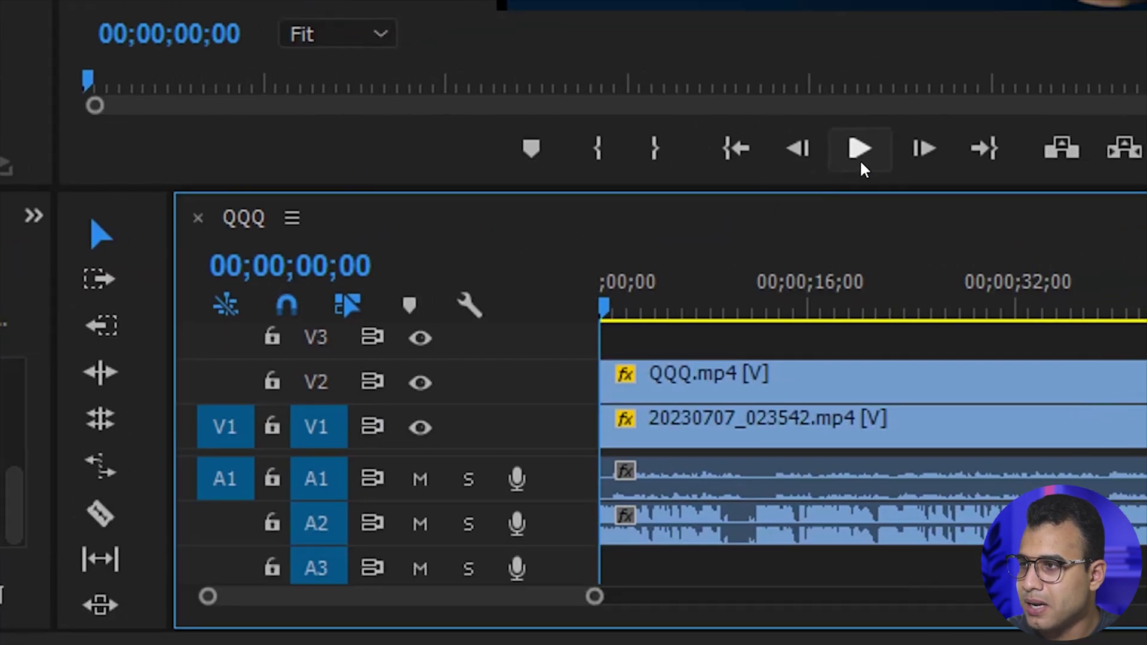
click(860, 162)
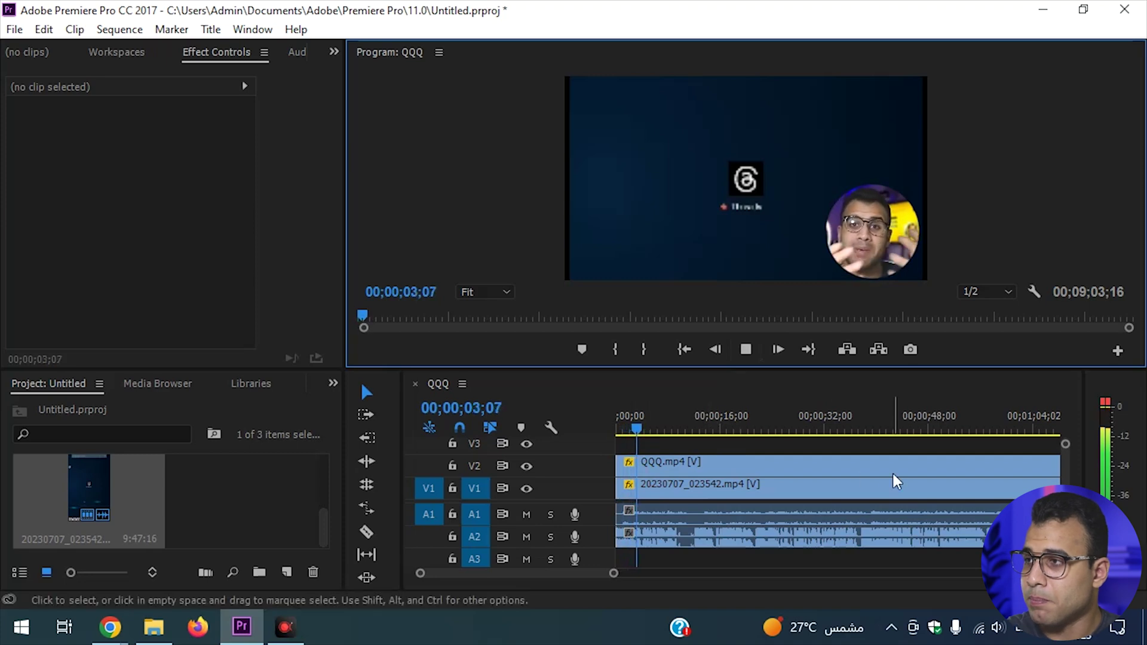
- Zoom into the timeline and play the sequence, stopping the playhead at 00;00;13;23
drag(614, 573, 561, 573)
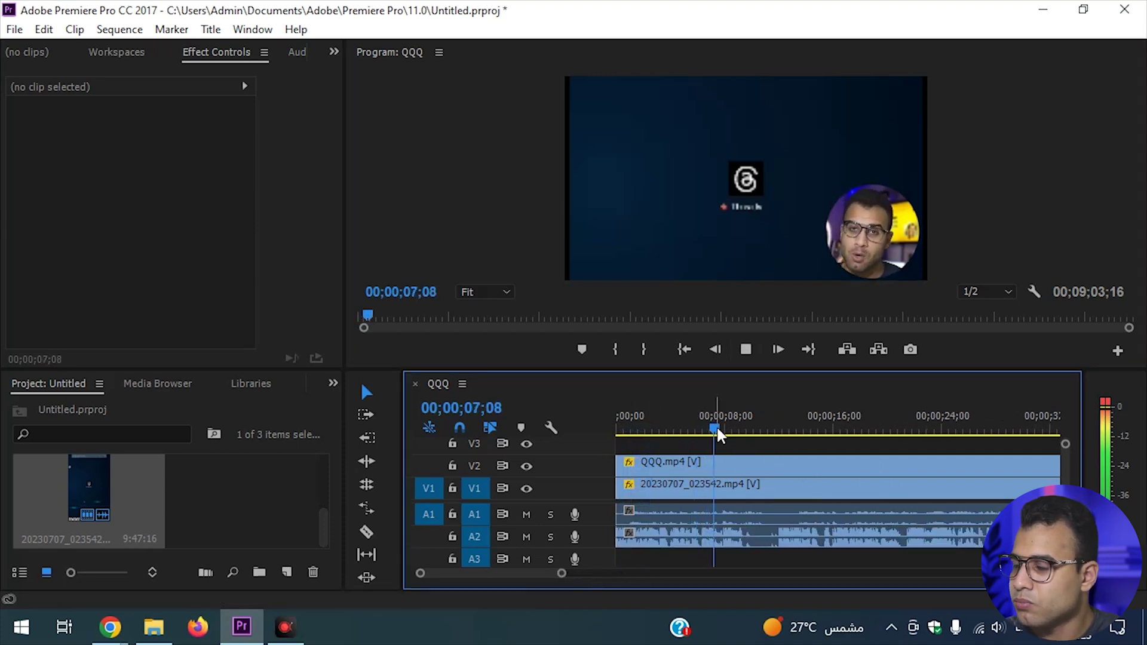
click(731, 430)
click(747, 350)
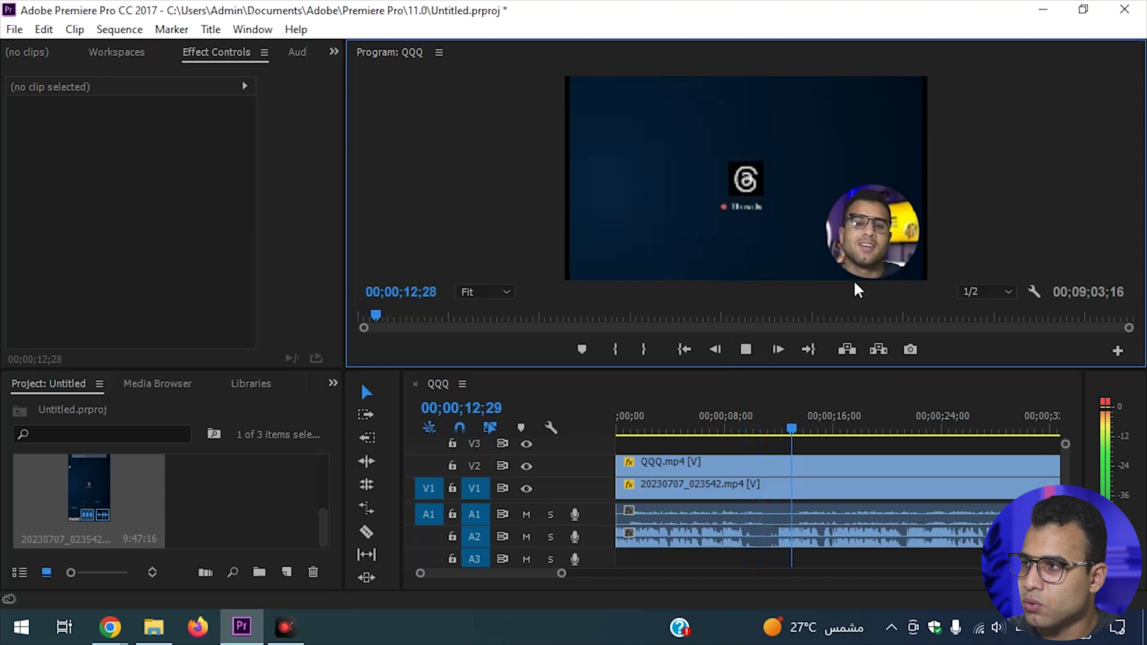
click(746, 349)
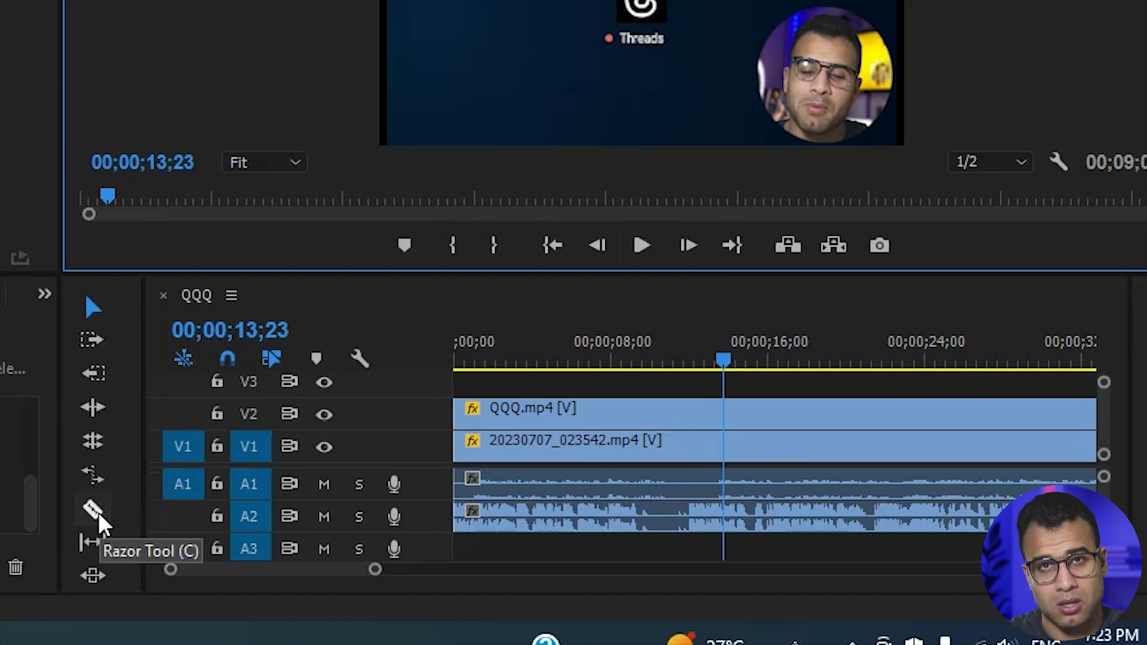
click(95, 512)
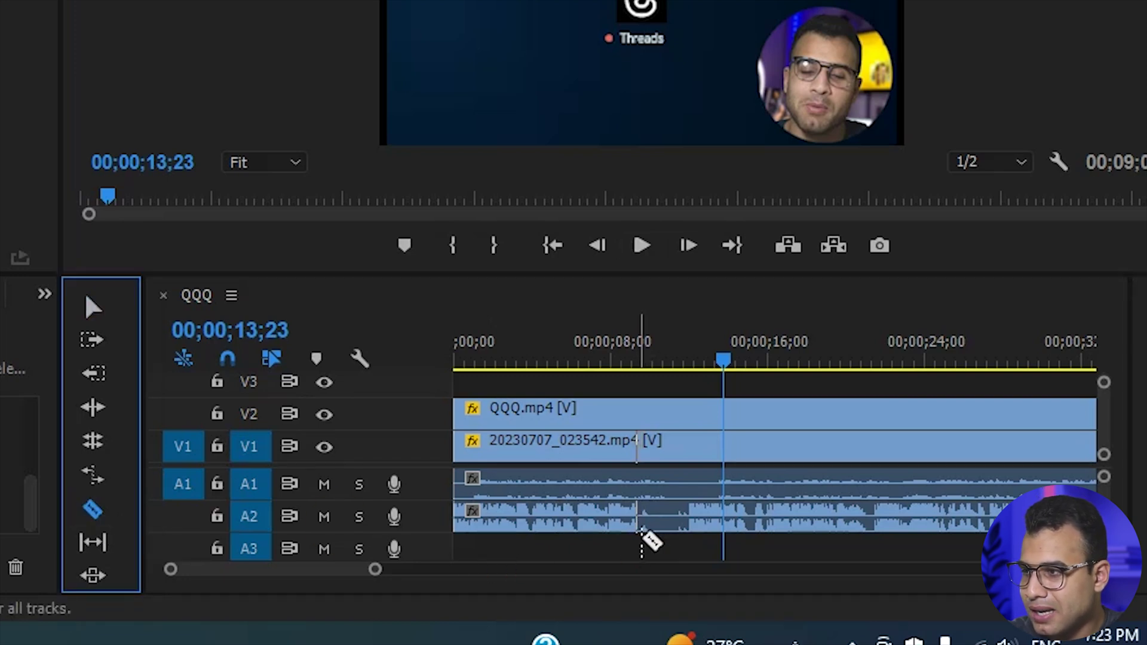
- Razor-cut all stacked tracks at the playhead and at two points bounding the section
click(639, 517)
click(639, 481)
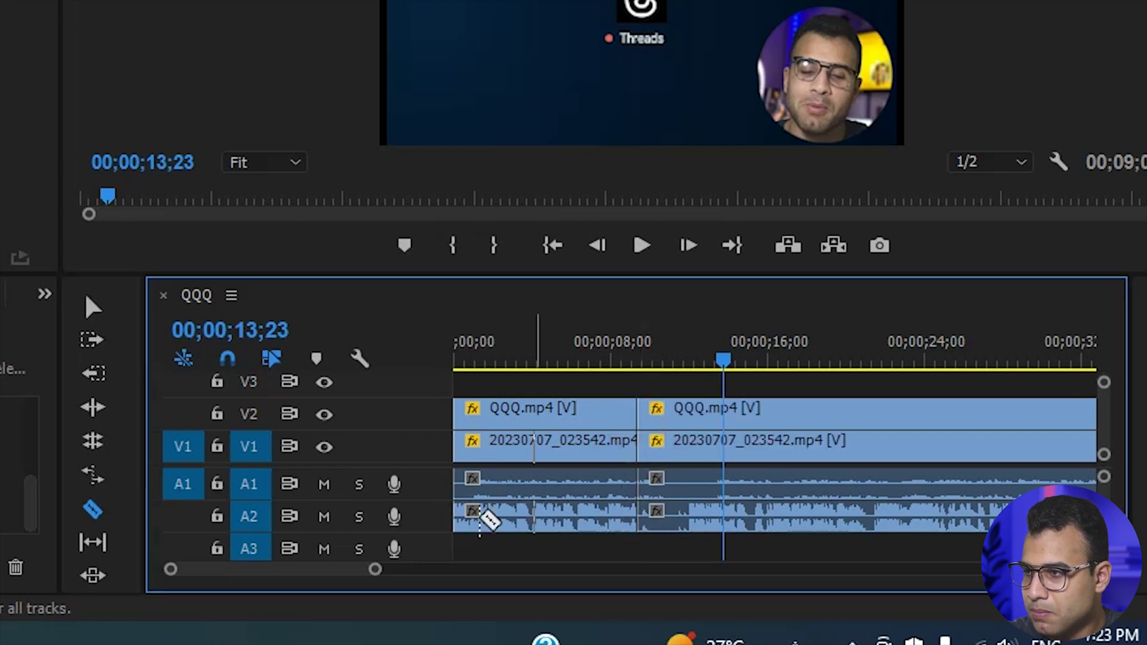
click(98, 311)
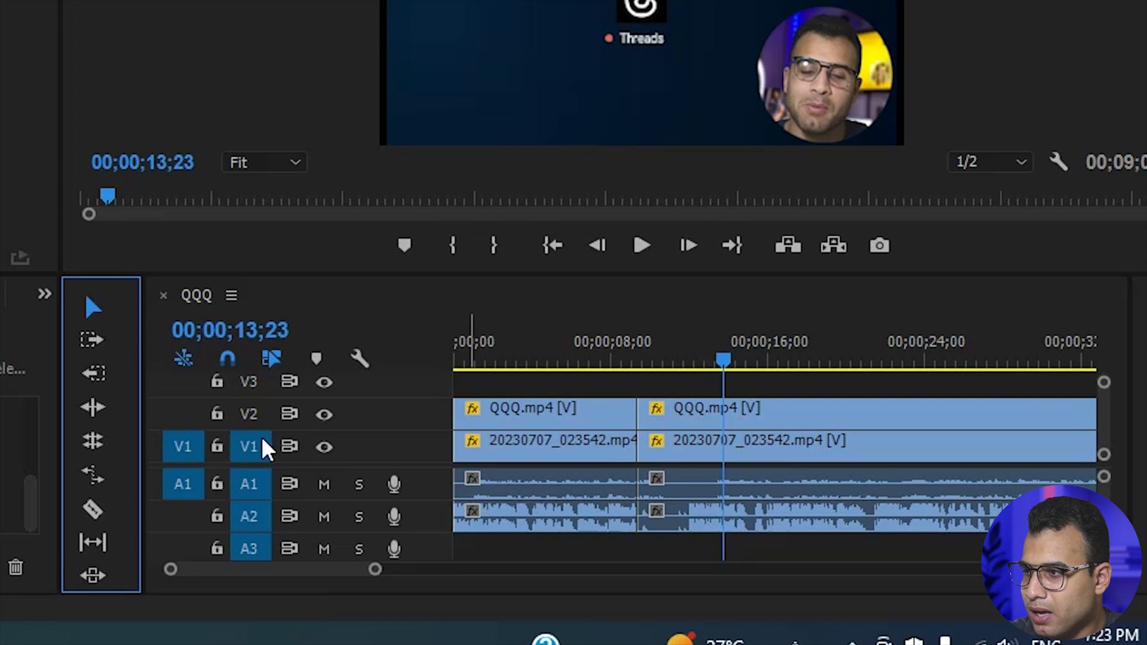
click(93, 510)
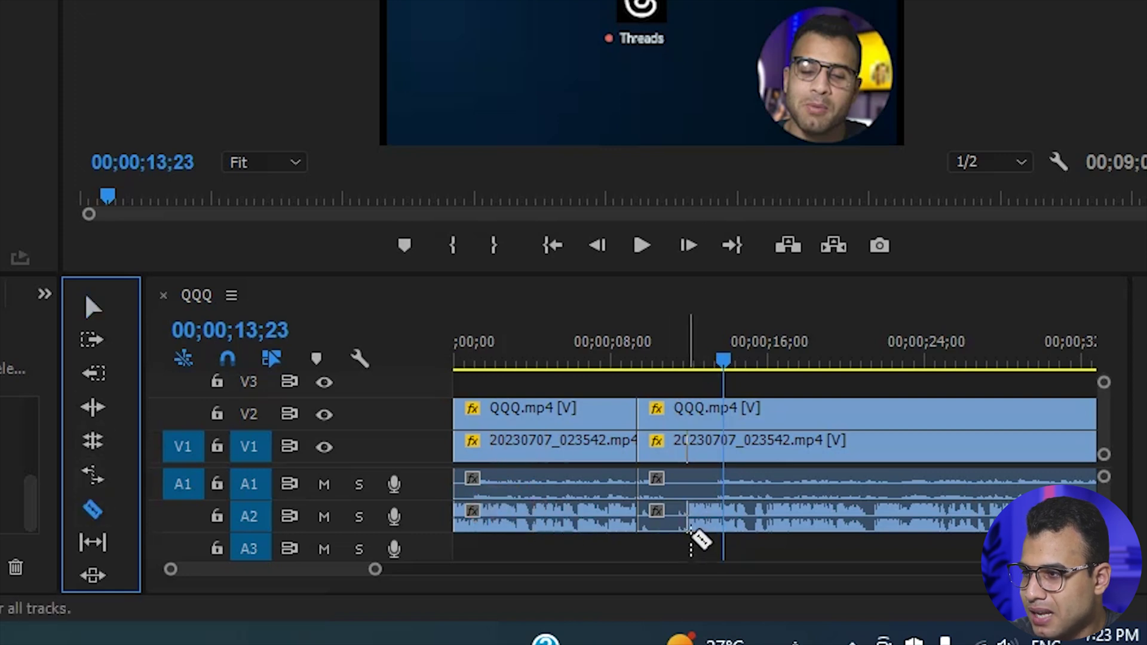
click(690, 496)
click(688, 415)
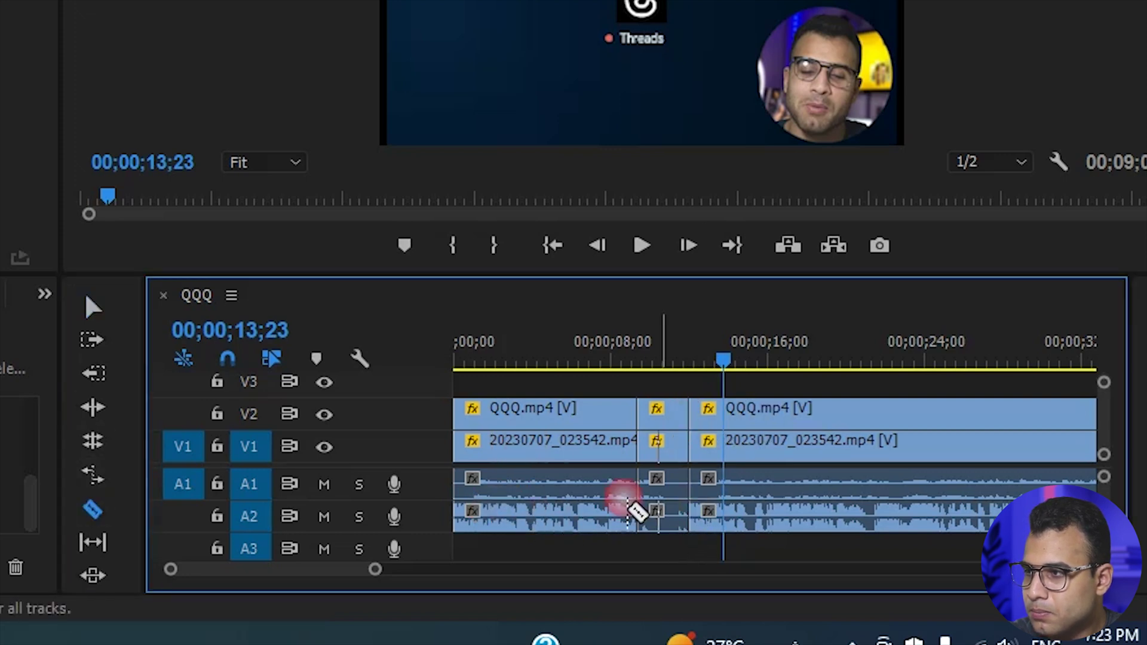
click(96, 310)
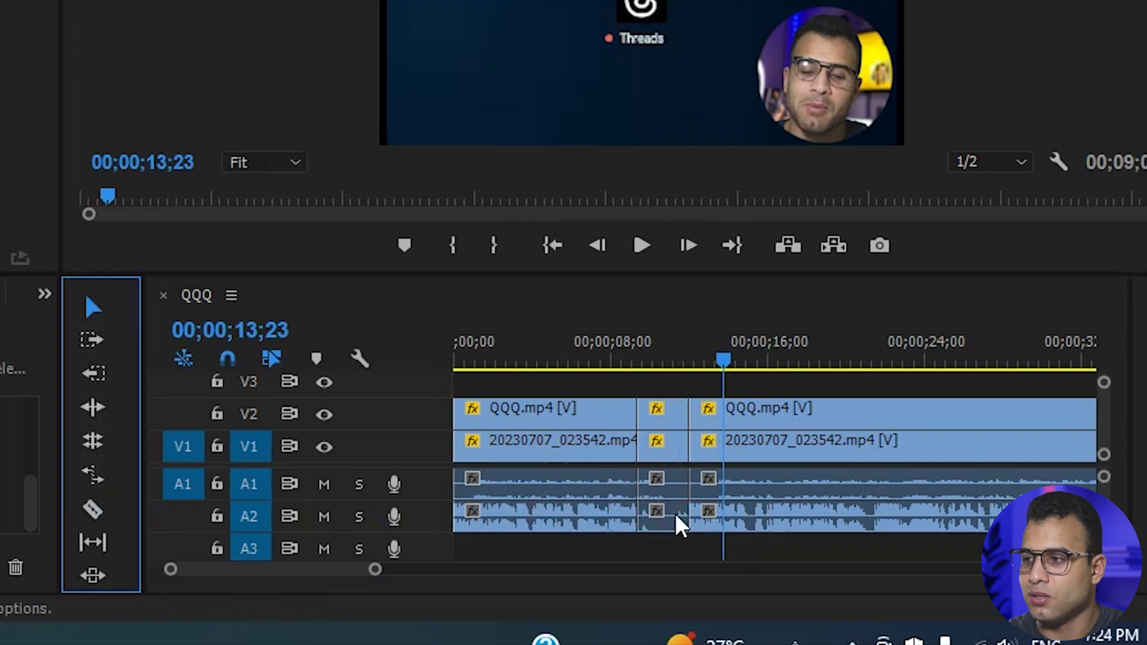
- Delete the middle section and its leftover gap, then play back the edit
click(663, 412)
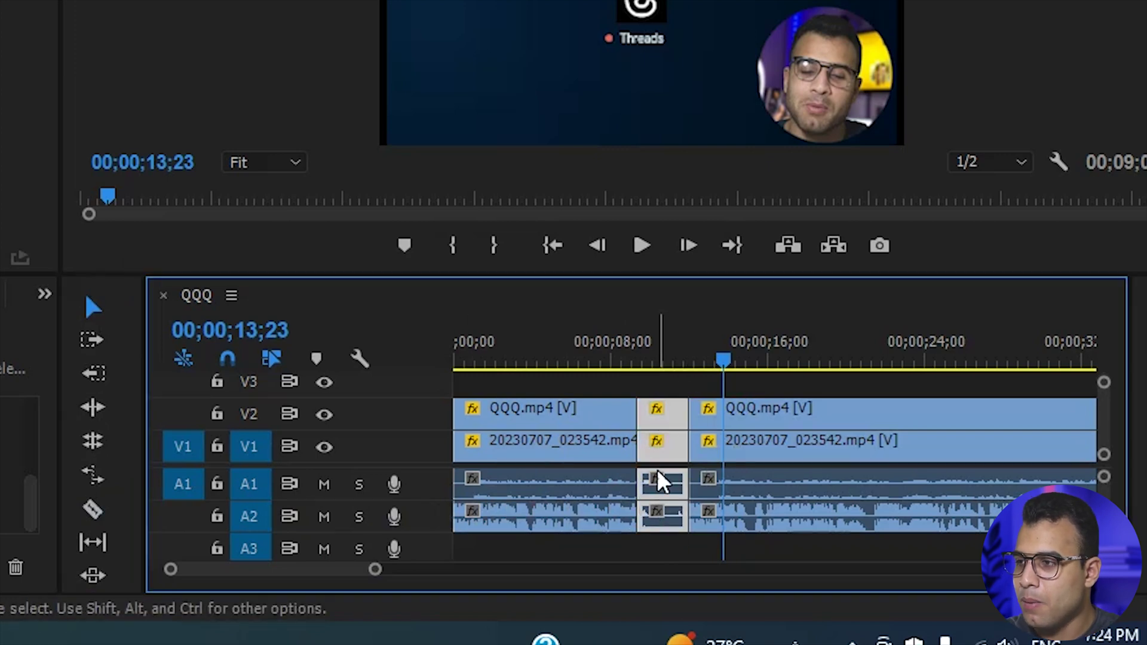
key(Delete)
click(663, 427)
key(Delete)
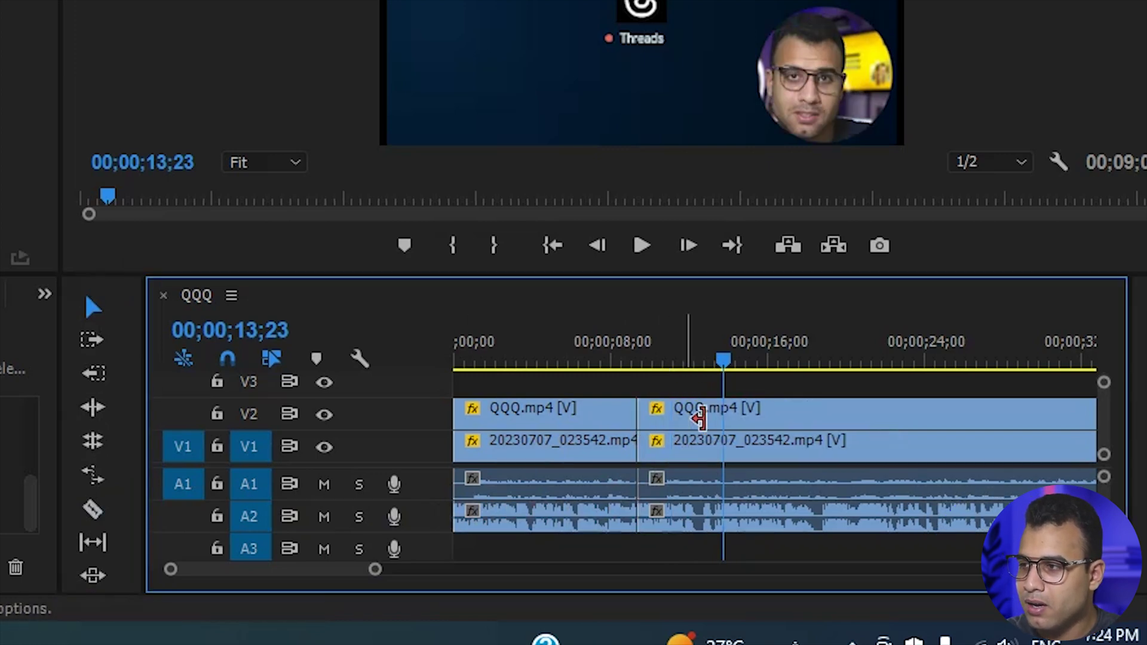
drag(715, 364, 624, 391)
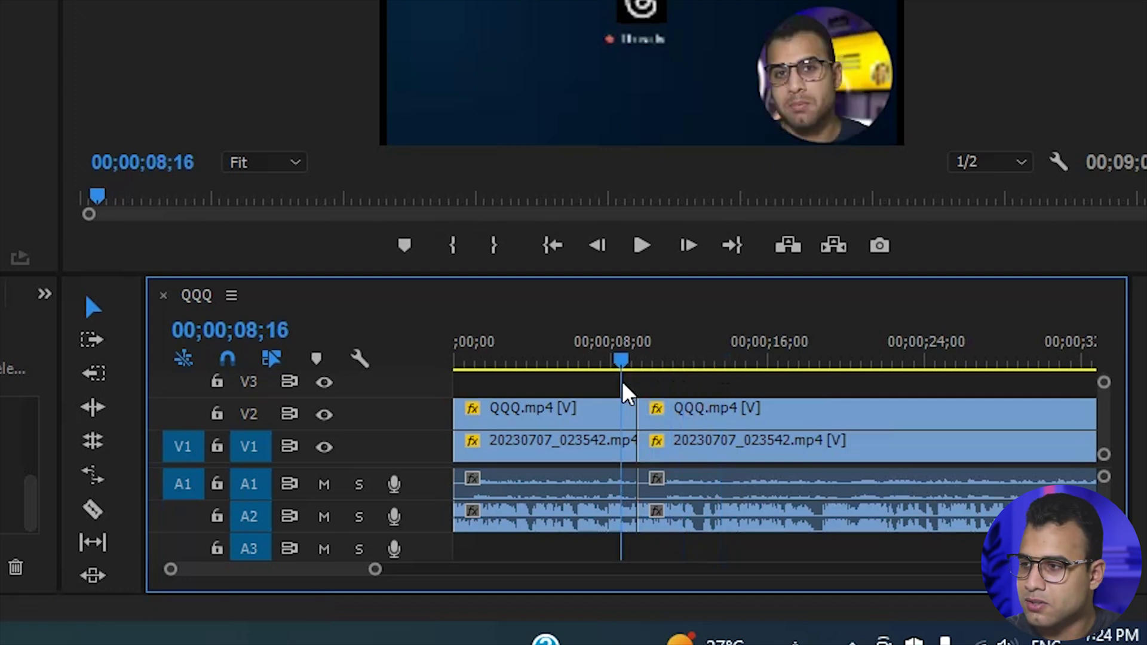
click(656, 318)
click(642, 246)
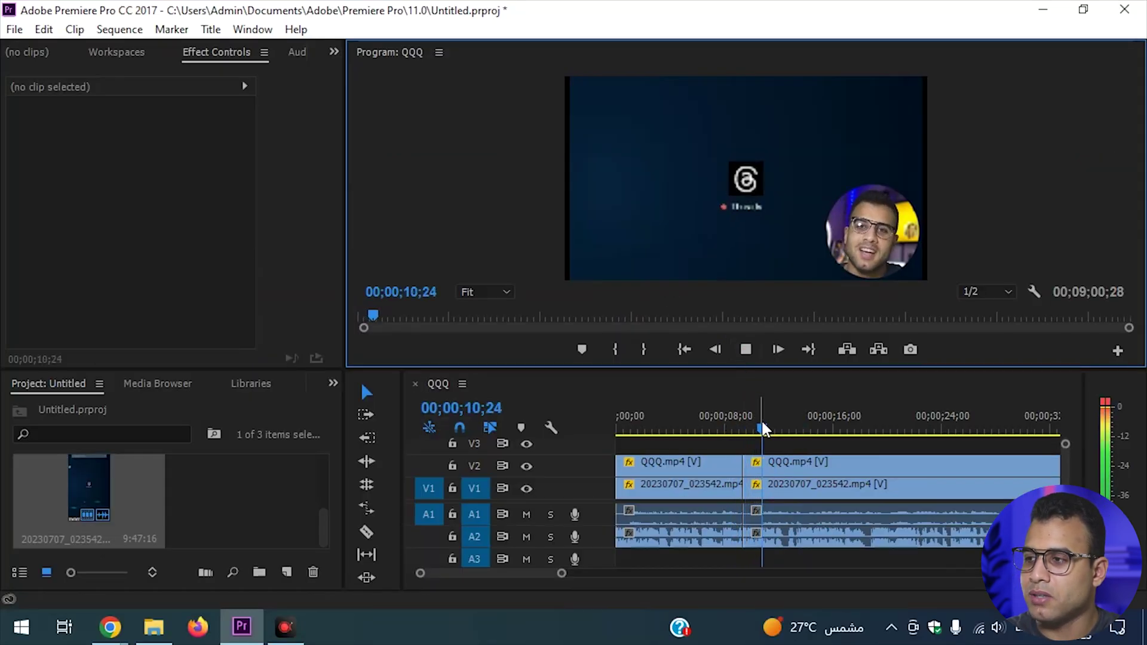
- Select the V1 and A2 clips together and drag the A2 audio up onto track A1
click(727, 429)
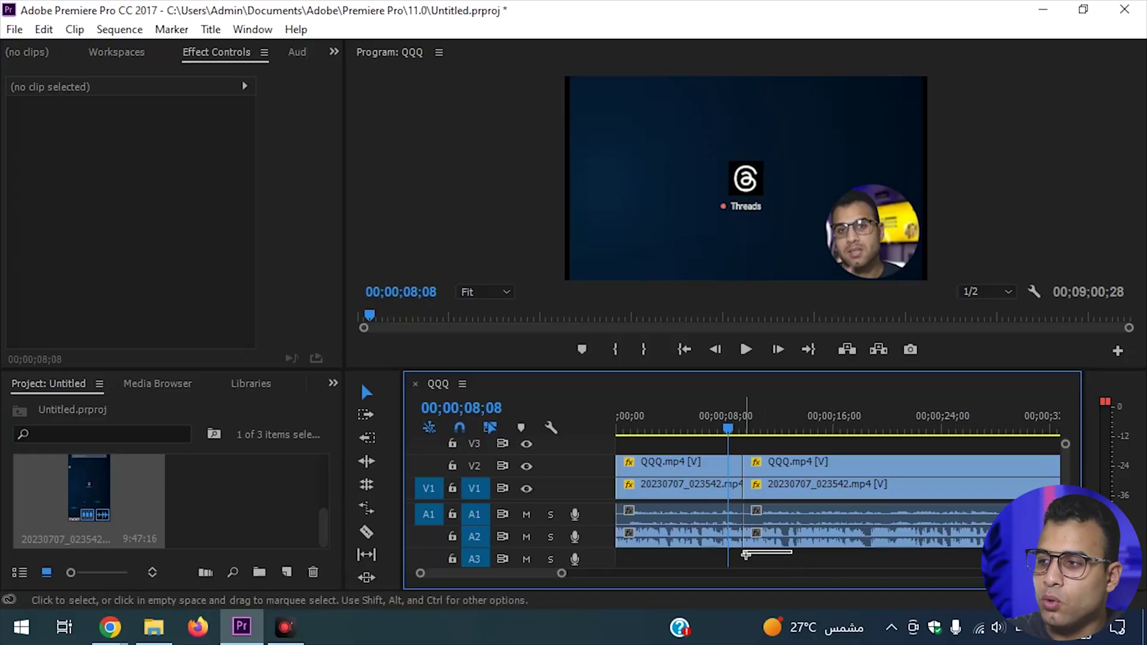
drag(745, 554, 728, 545)
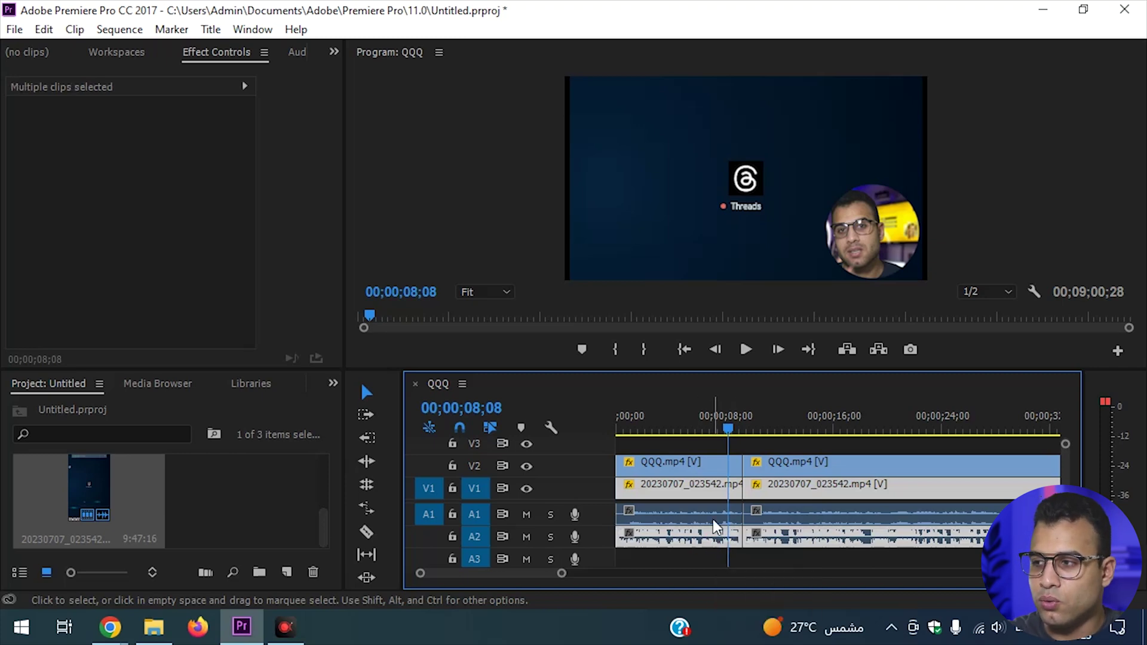
click(713, 520)
click(782, 512)
click(690, 515)
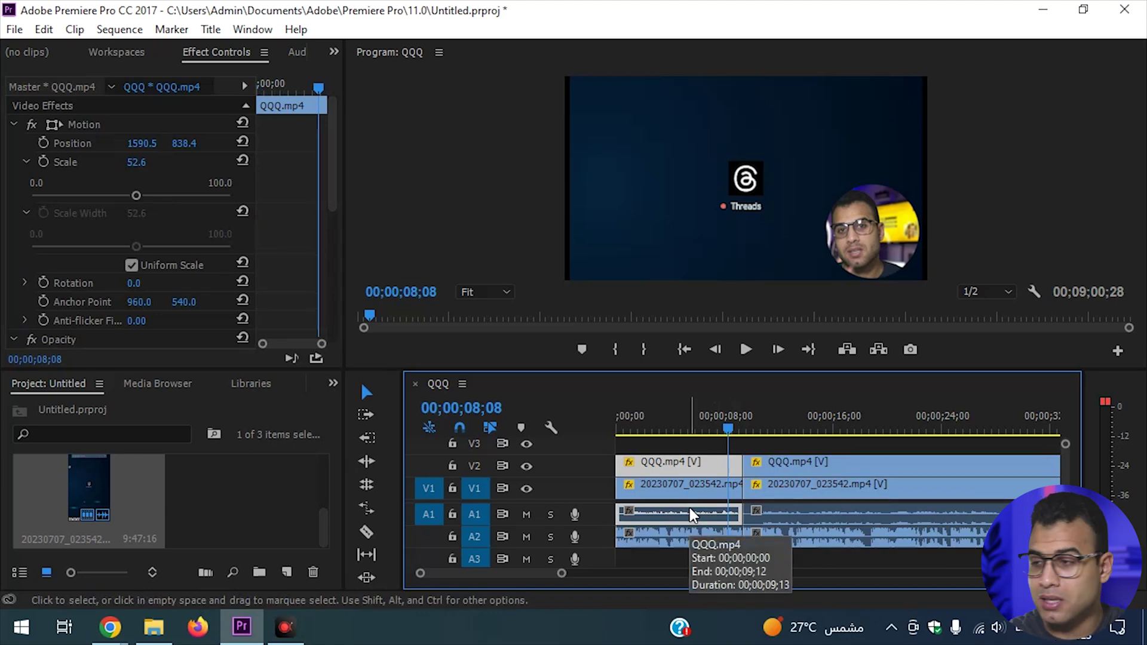
click(703, 540)
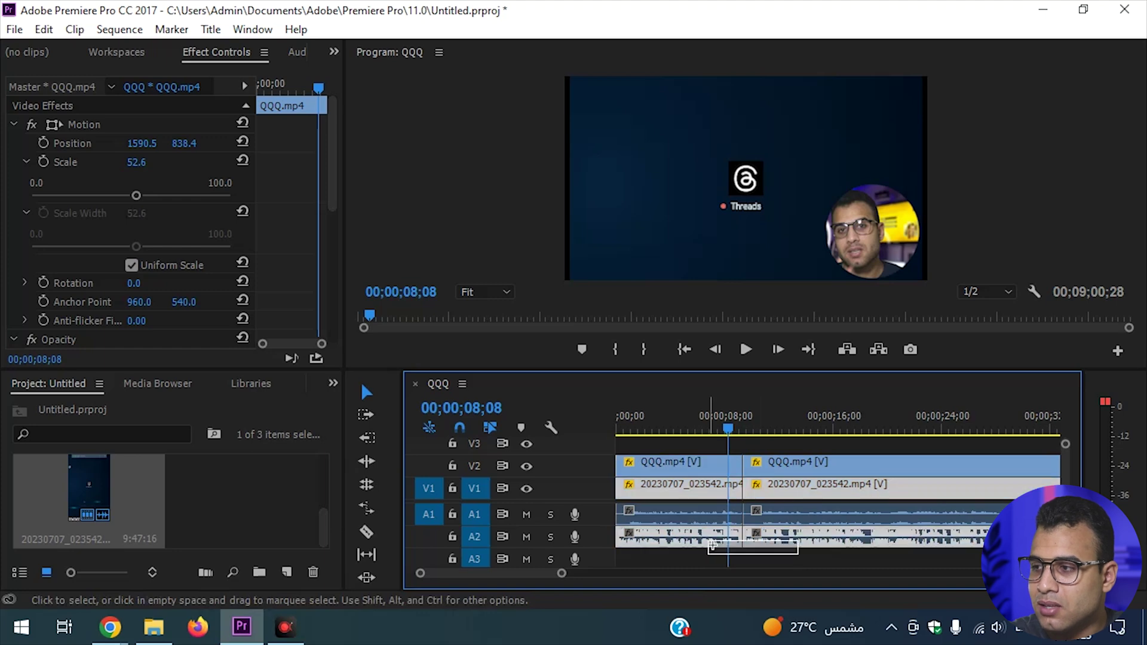
drag(703, 540, 704, 518)
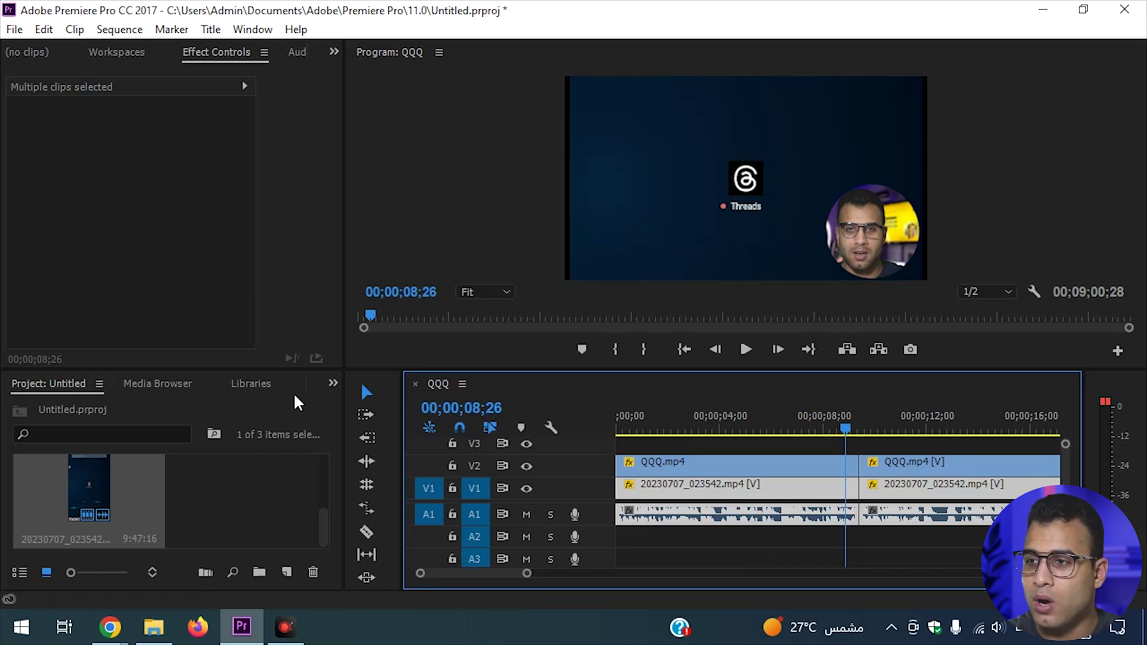
- Show the Effects panel, search 'PUSH', and drag the Push transition toward the edit point
click(333, 383)
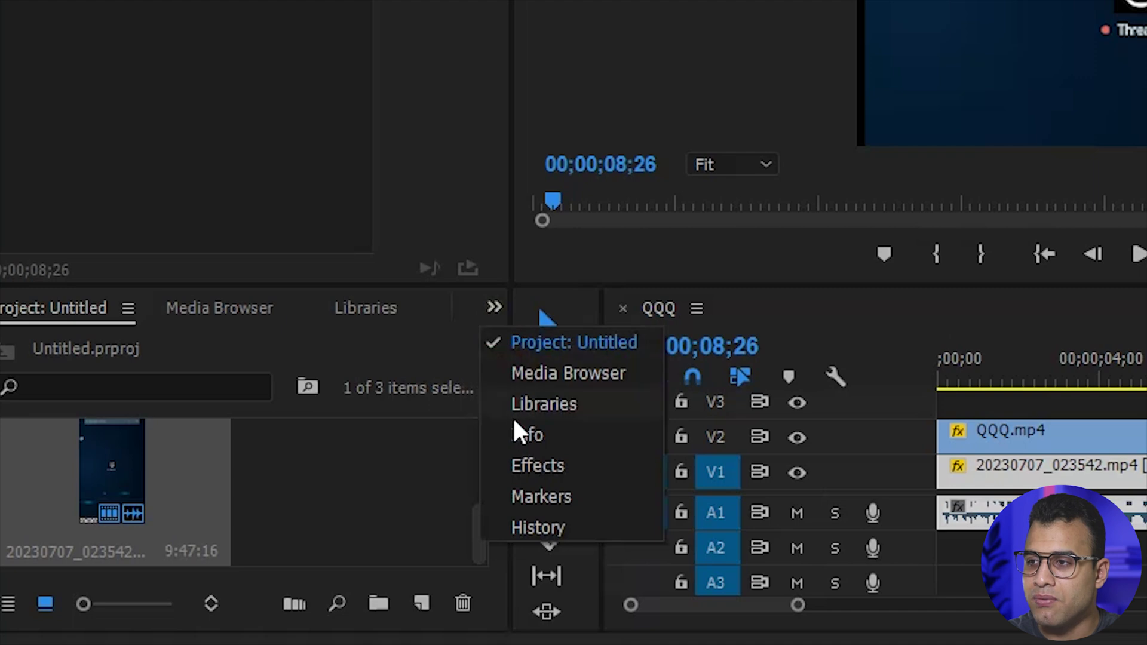
click(535, 465)
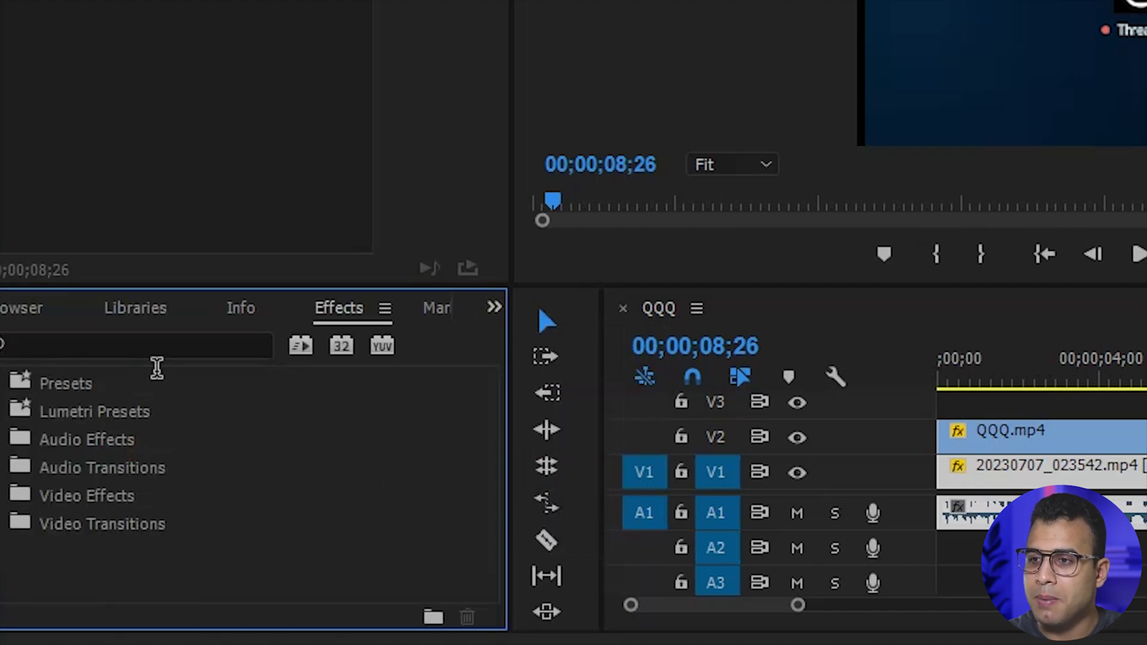
click(156, 355)
text(PUSH)
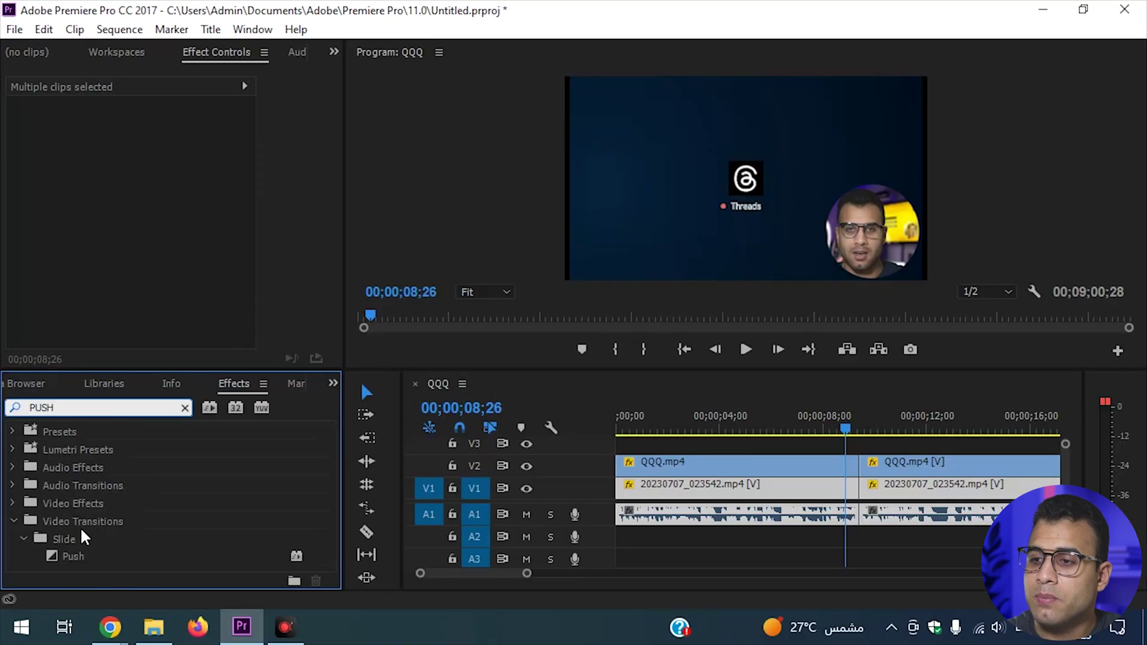
click(72, 557)
mouse_move(199, 558)
mouse_down()
mouse_move(870, 483)
mouse_move(864, 468)
mouse_up()
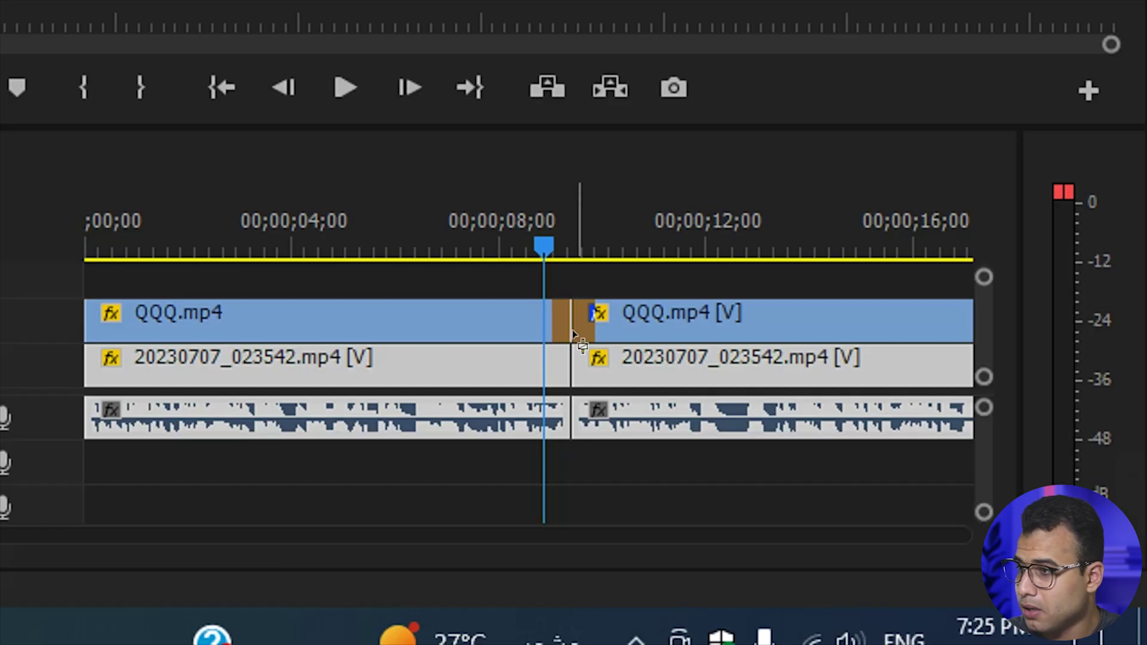
- Drop the Push transition on the V2 edit point and play it back
drag(572, 333, 573, 336)
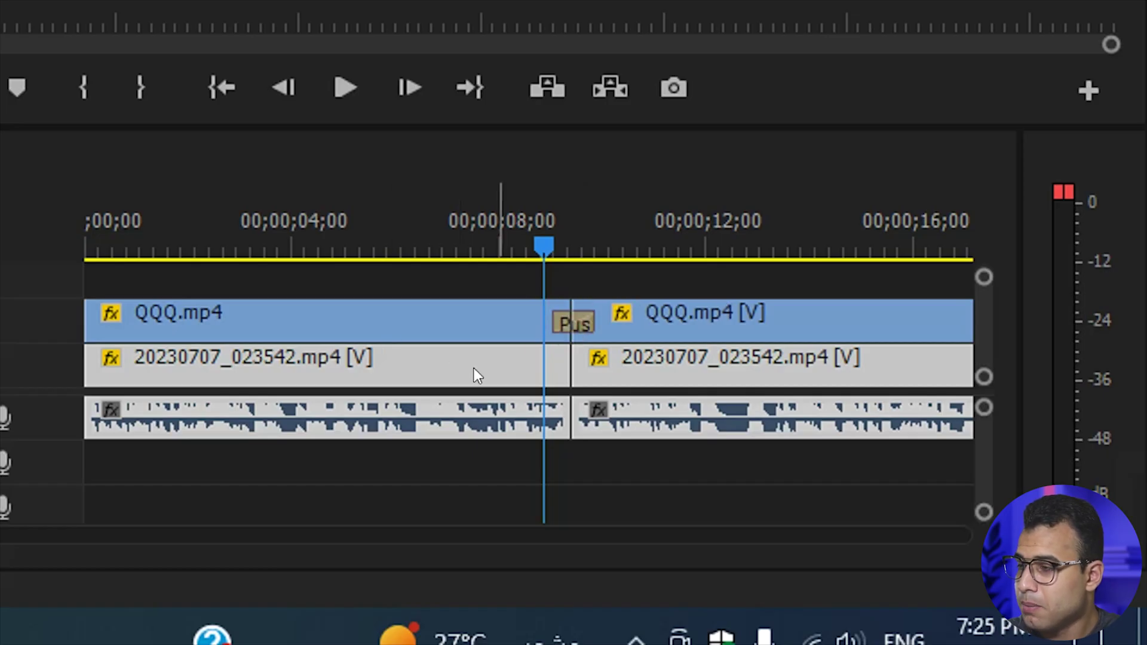
click(574, 323)
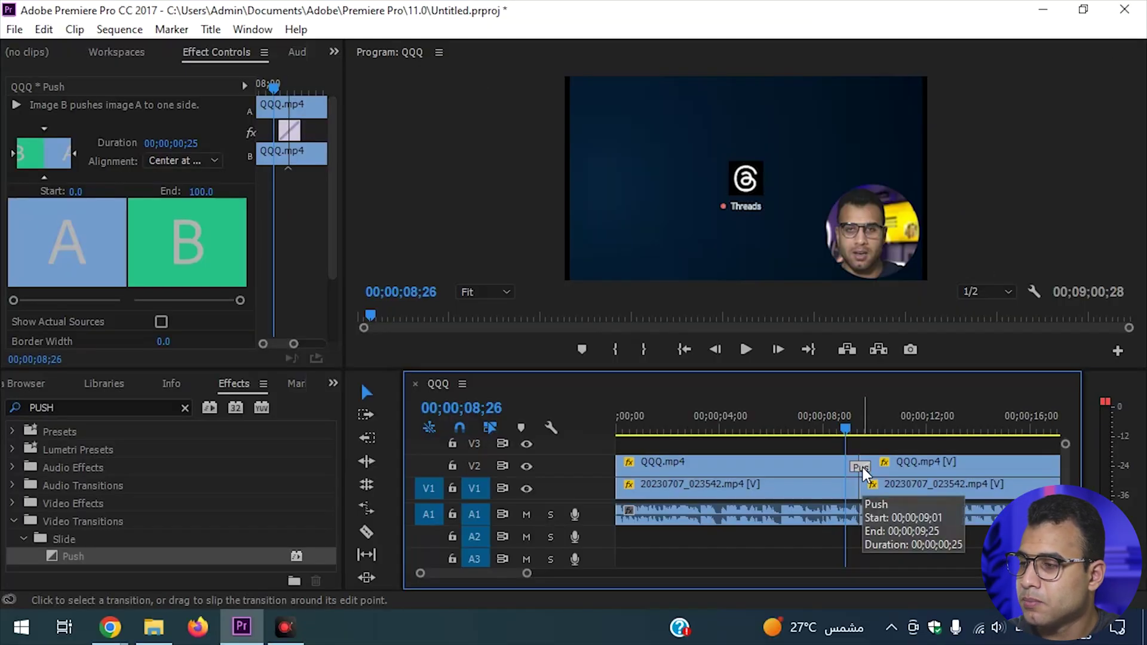
click(755, 357)
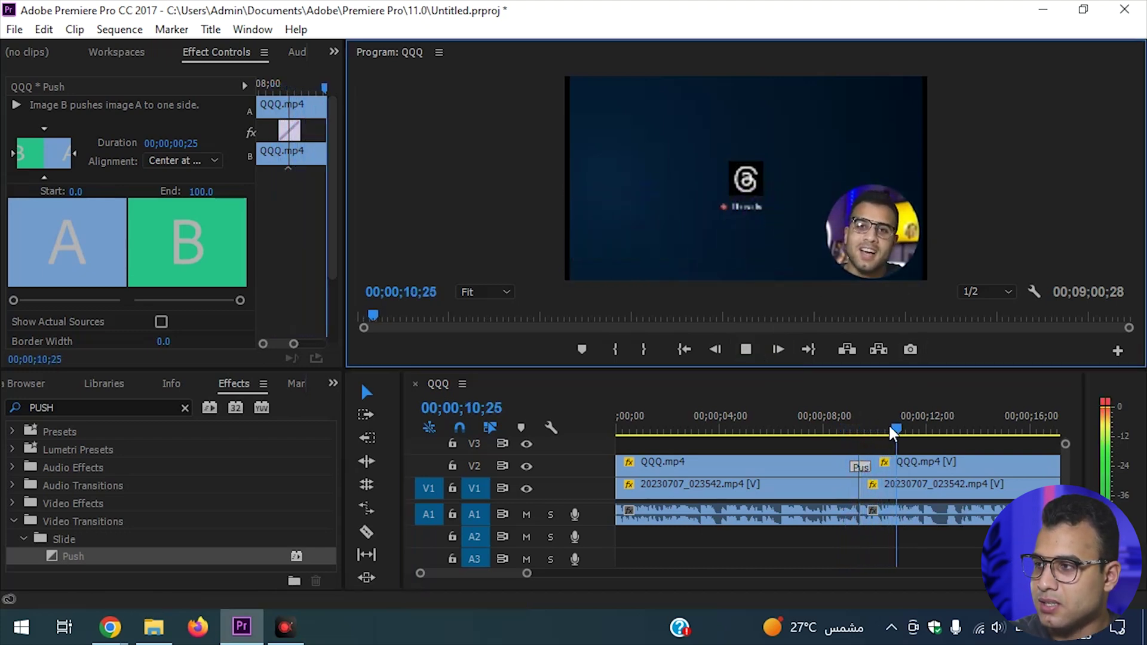
drag(890, 430, 835, 430)
click(747, 351)
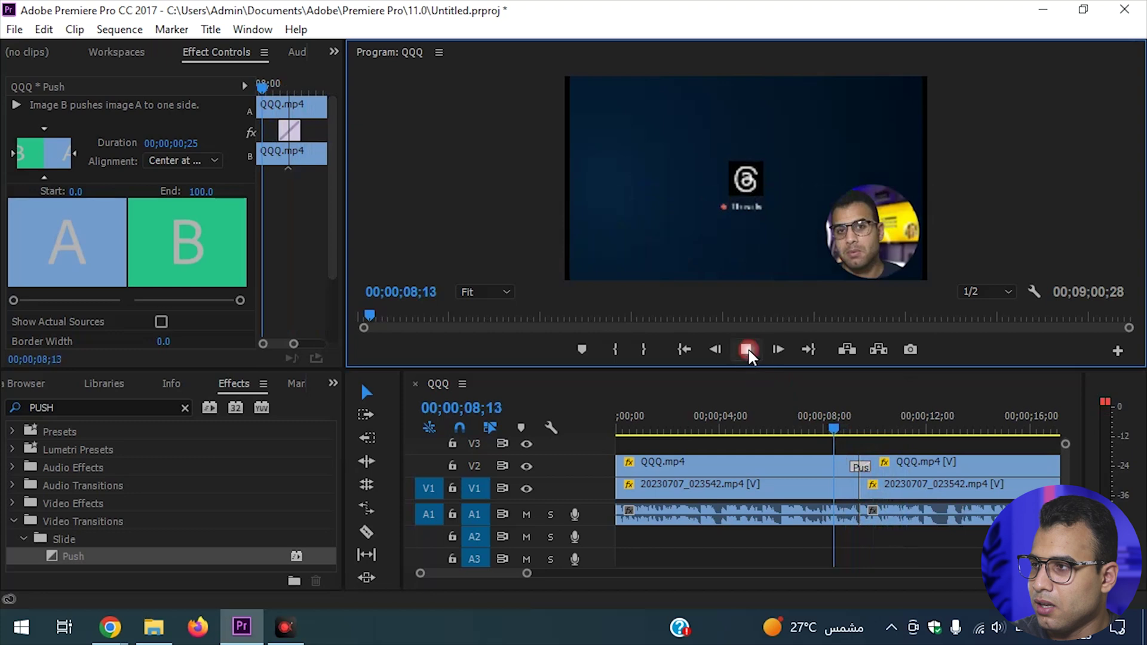
click(746, 351)
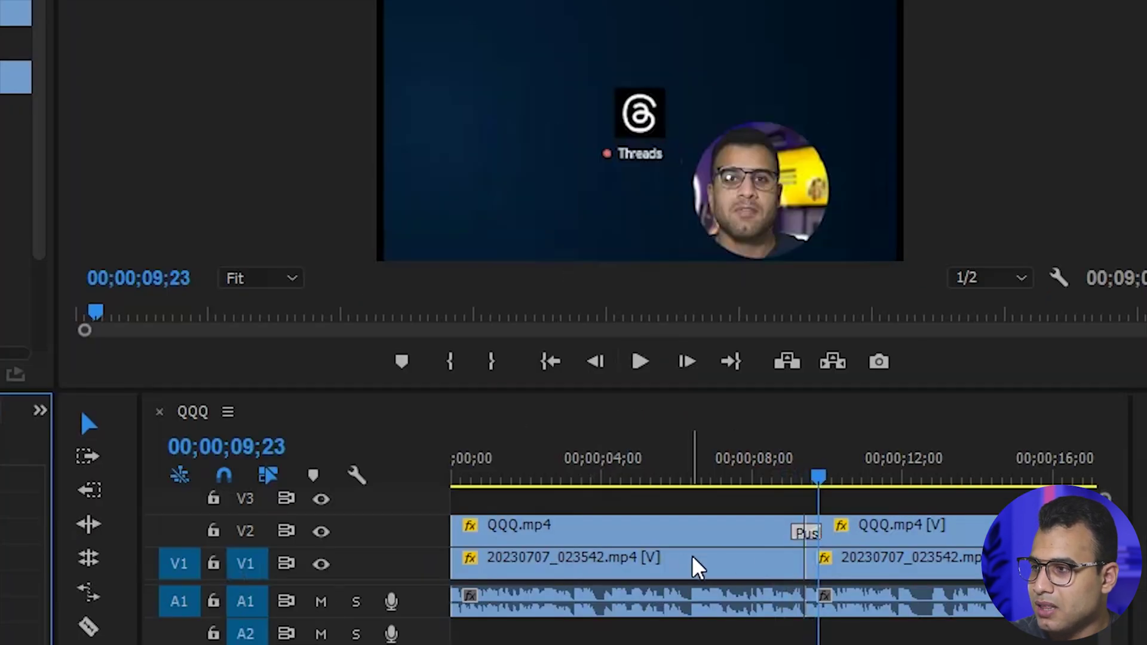
- Apply Push to the V1 edit point with Ctrl+D and preview both transitions
key(ctrl+d)
drag(830, 487, 788, 486)
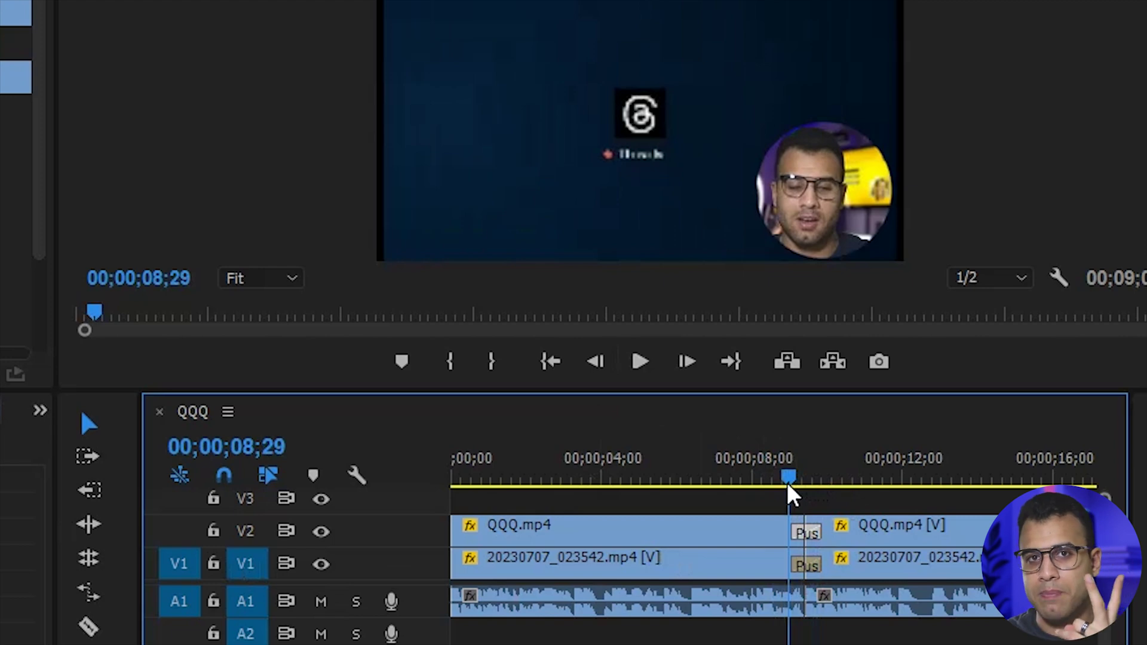
click(640, 362)
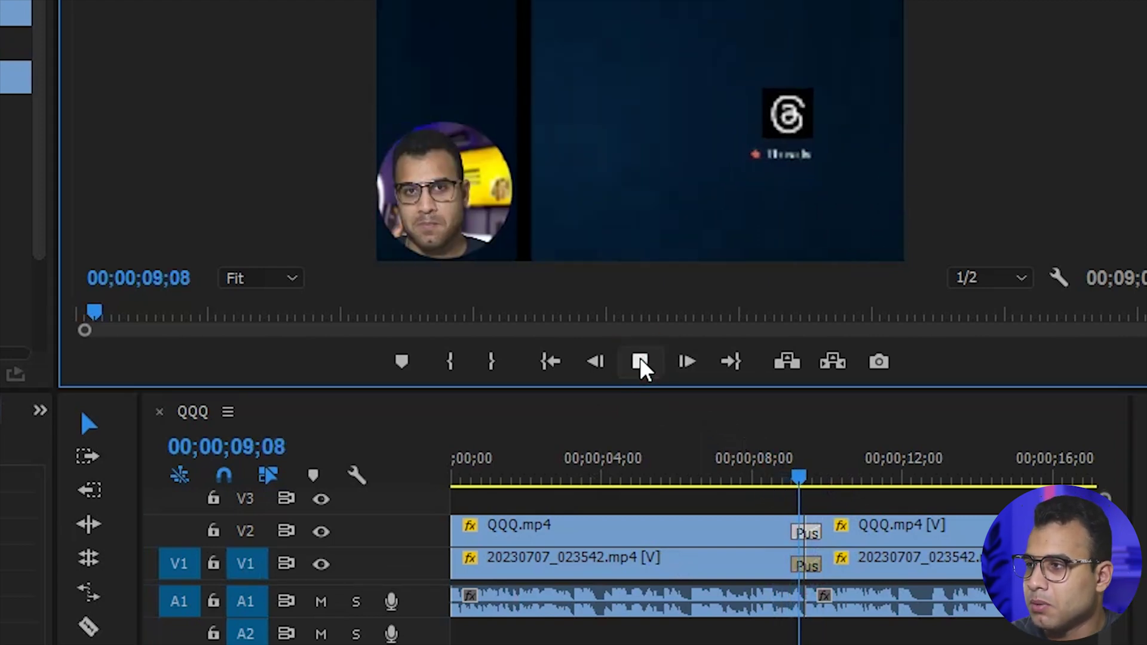
click(640, 362)
click(797, 483)
drag(800, 485, 778, 502)
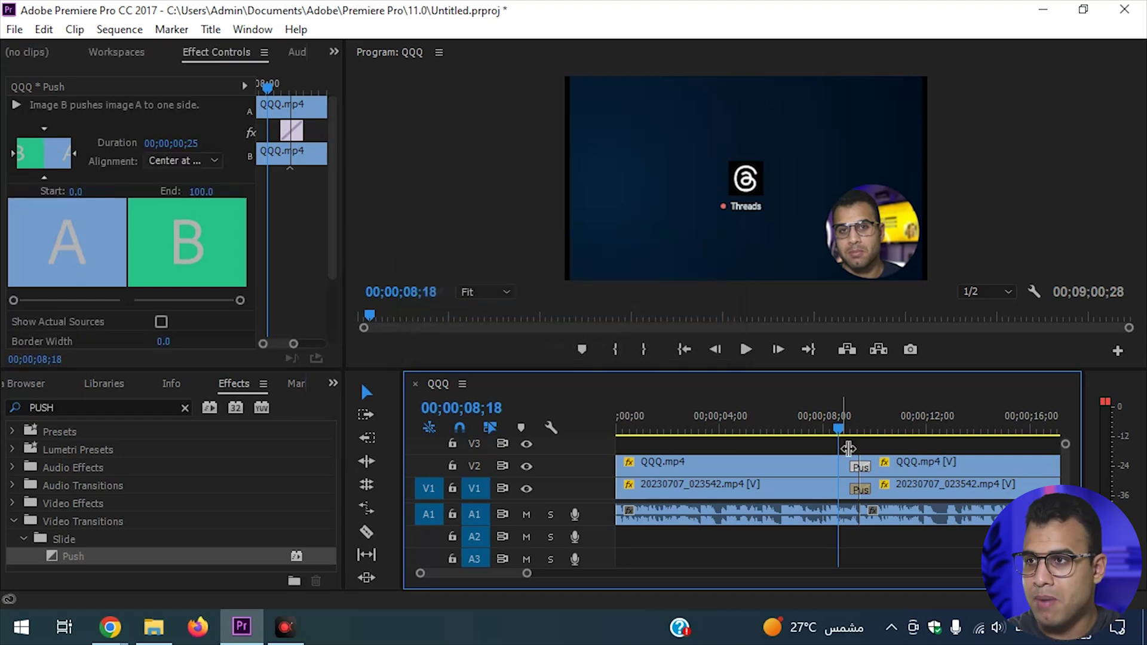
- Set the V2 and V1 Push transition durations to 00;00;00;05 in Effect Controls
drag(848, 448, 846, 450)
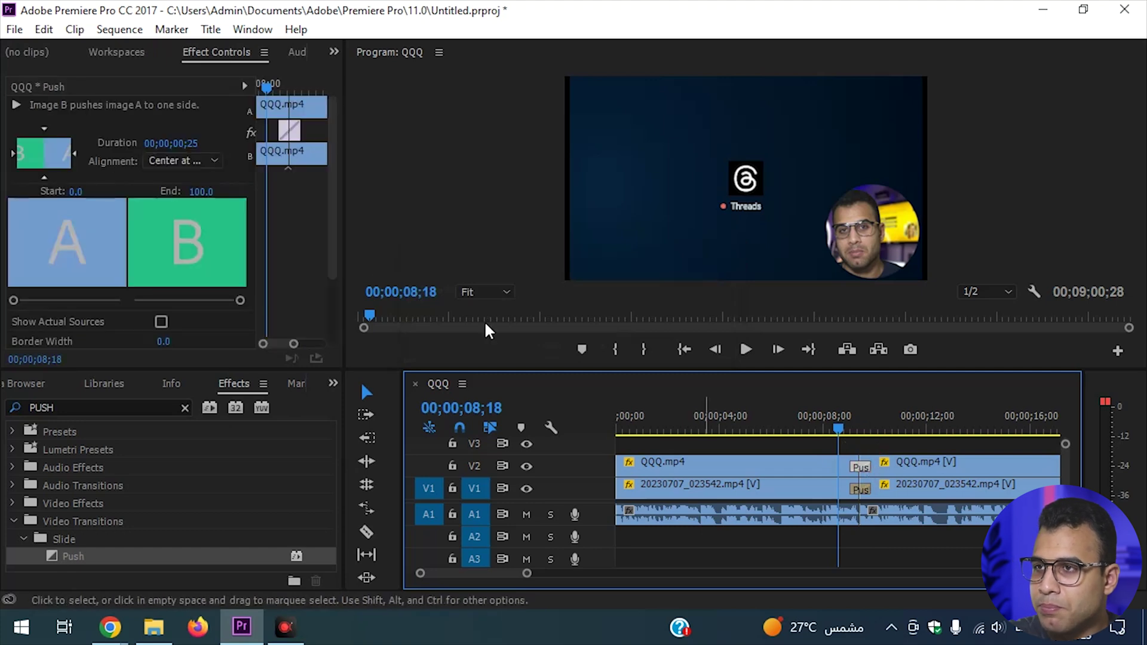
click(191, 149)
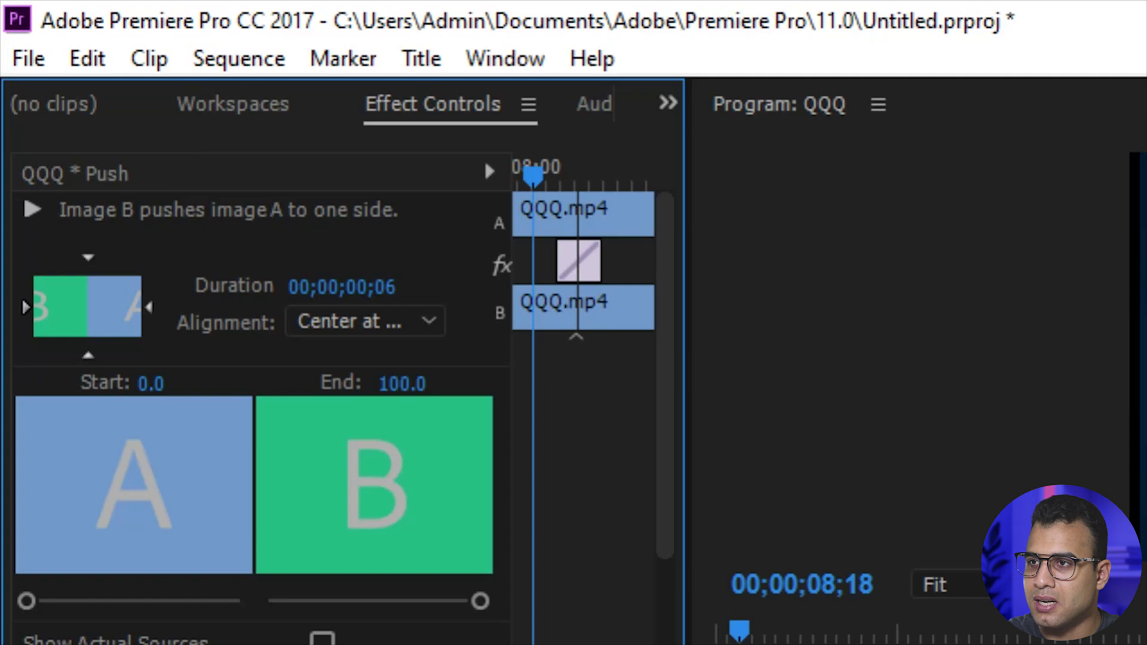
drag(386, 288, 397, 299)
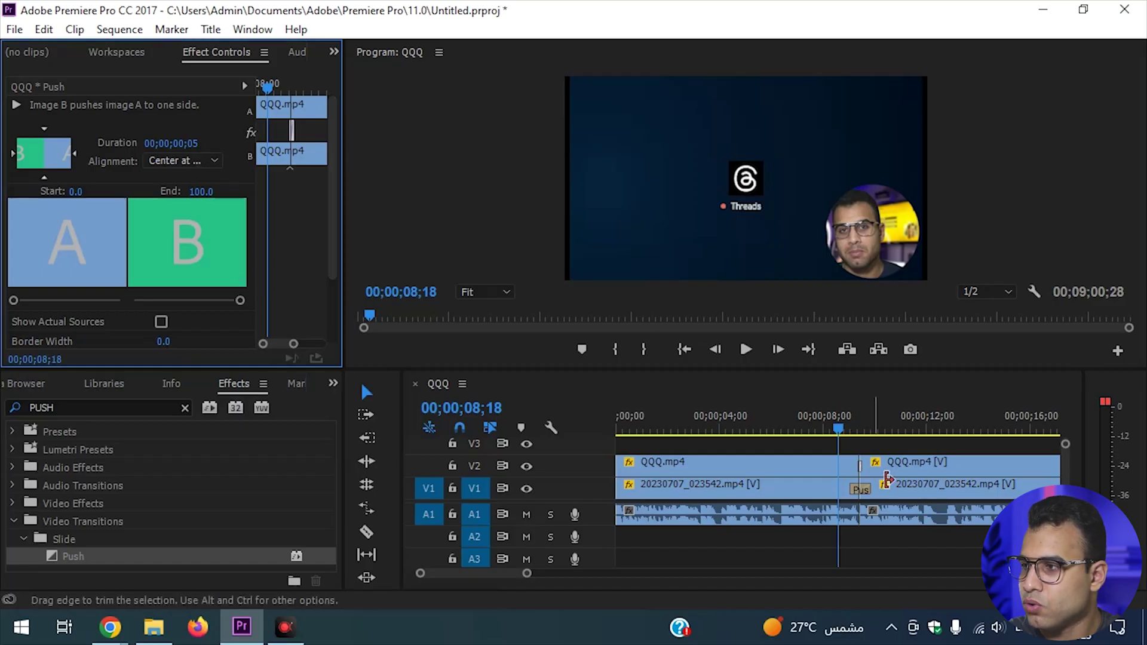
click(861, 492)
drag(190, 145, 183, 145)
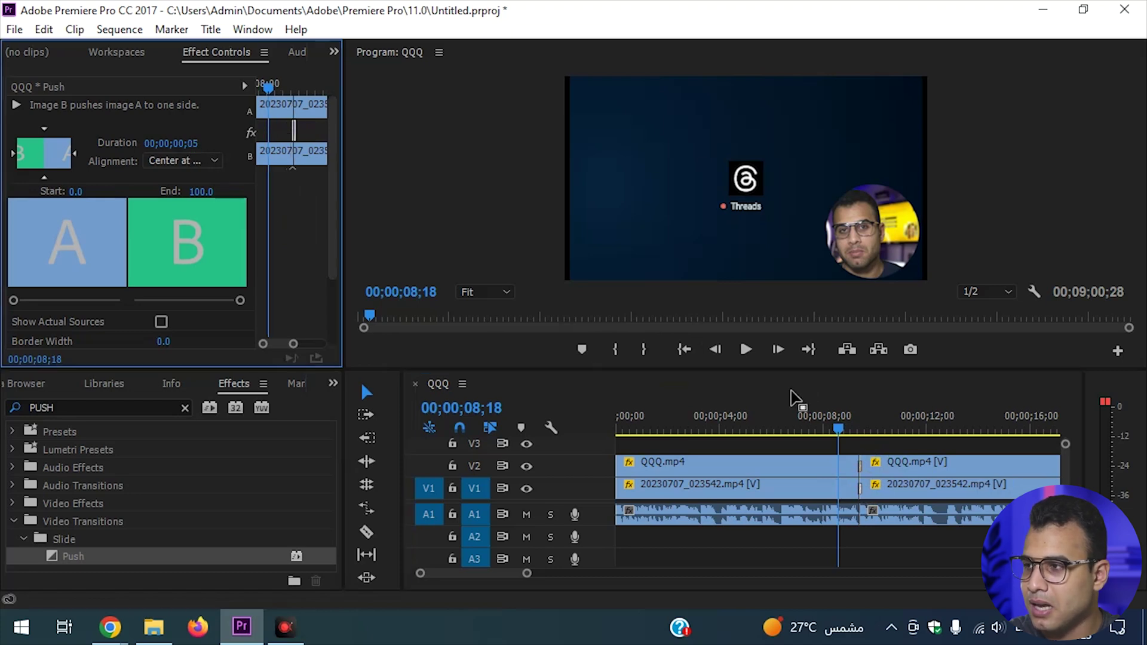
- Play the sequence twice to preview the quicker push between shots
click(746, 350)
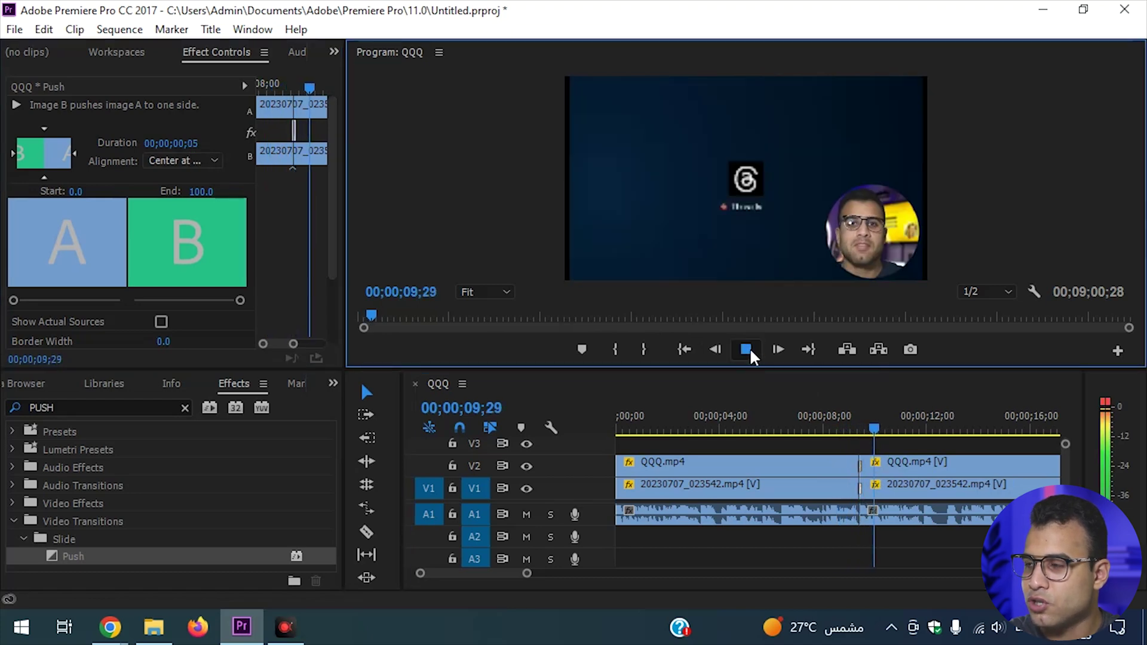
click(747, 351)
click(747, 350)
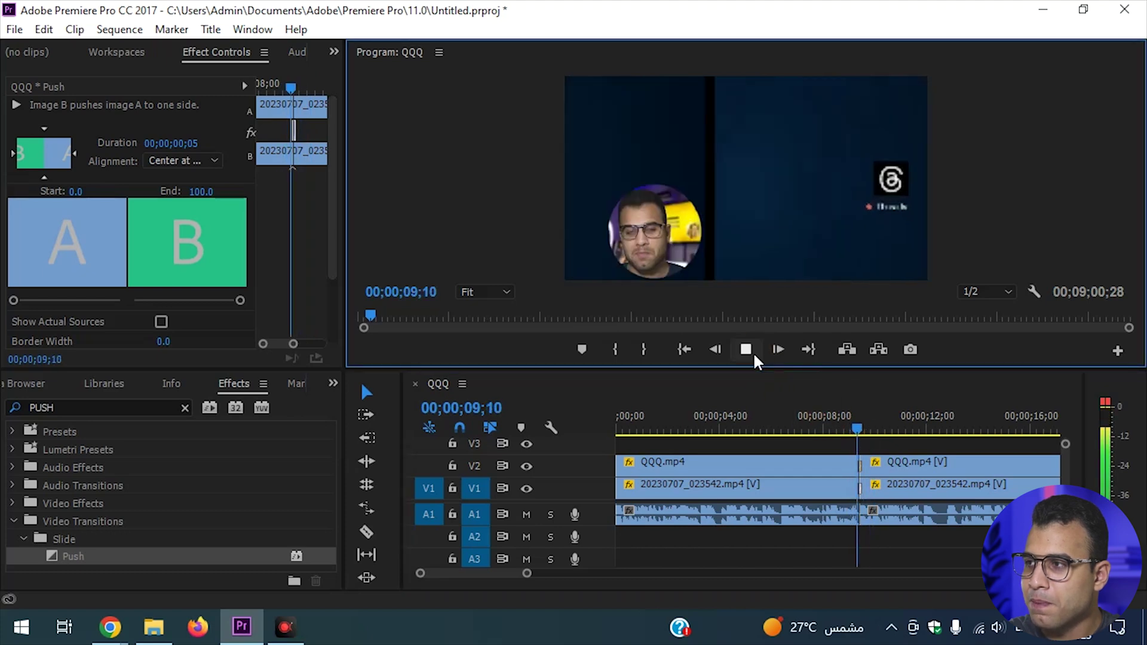
click(747, 351)
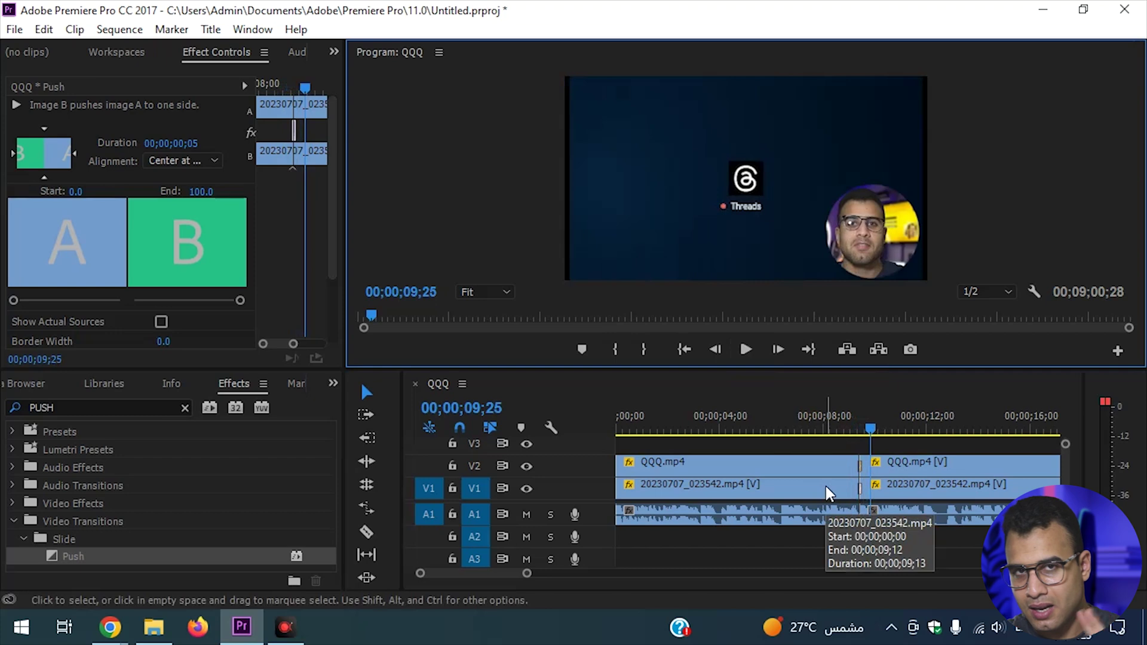
- Open the import dialog from the Project panel and browse to the Most Used Sound Effects folder
click(332, 383)
click(383, 405)
double_click(281, 474)
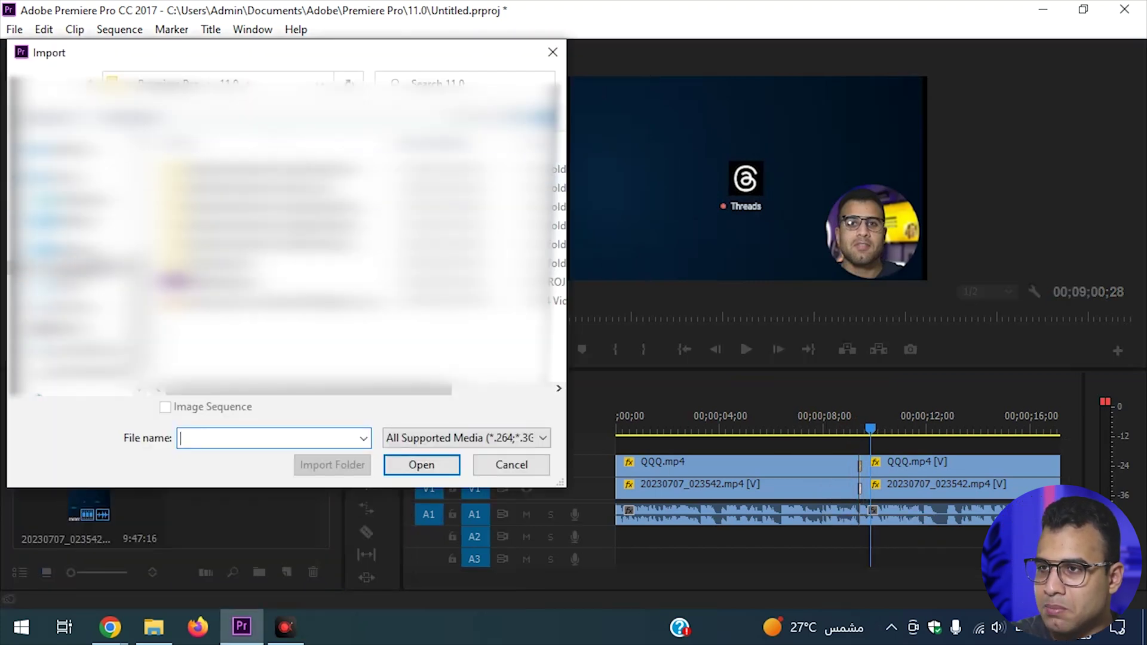
click(84, 271)
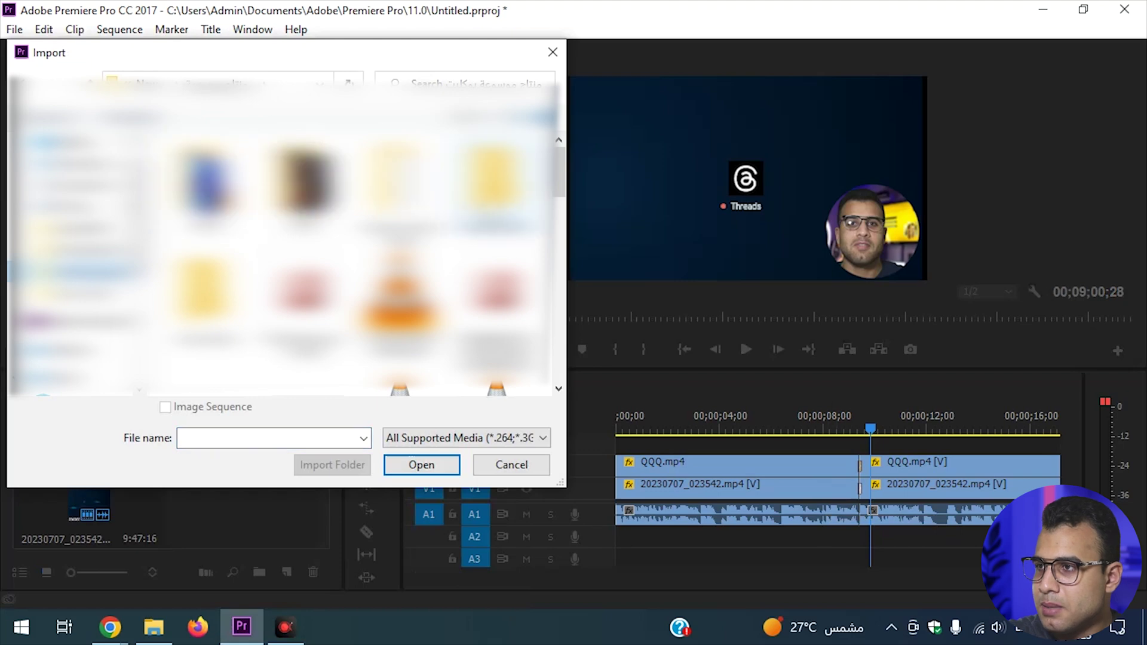
double_click(301, 179)
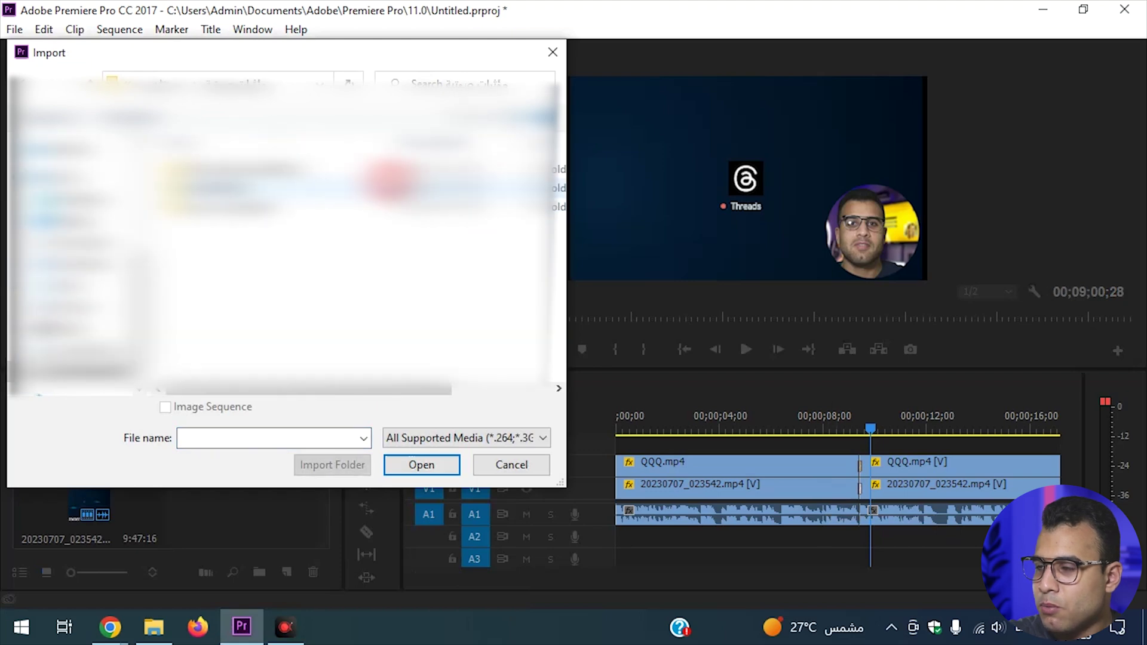
double_click(266, 169)
- Import SEFE_Whoosh07.wav and place it on track A2 at the Push transition
scroll(264, 251, down, 7)
scroll(261, 299, down, 5)
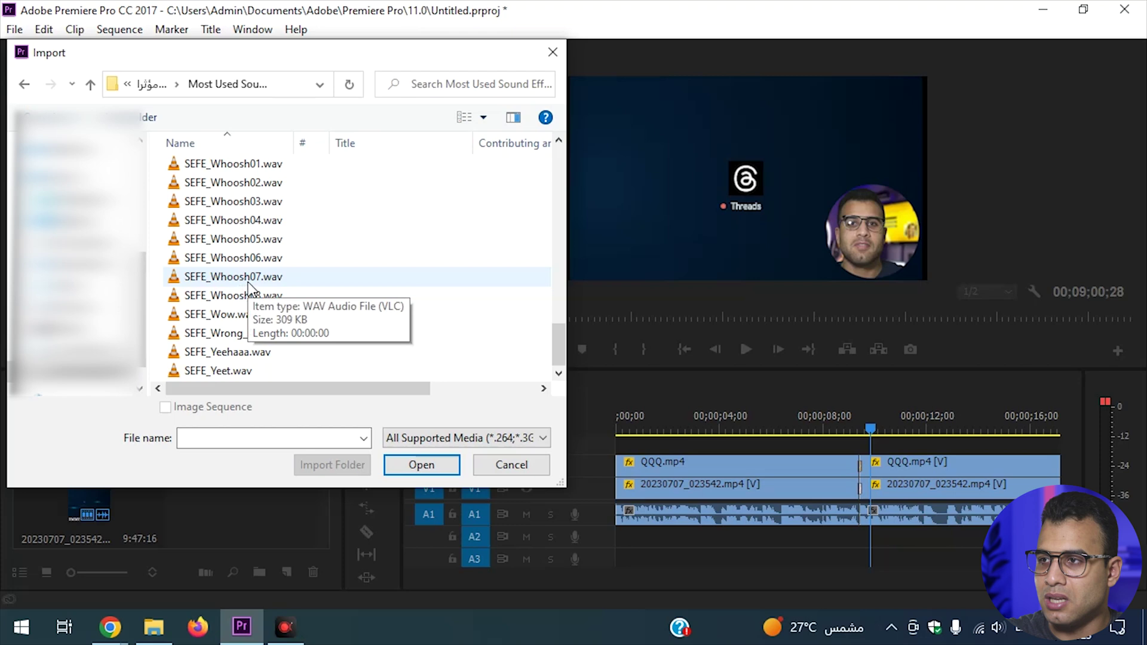
click(248, 281)
double_click(249, 281)
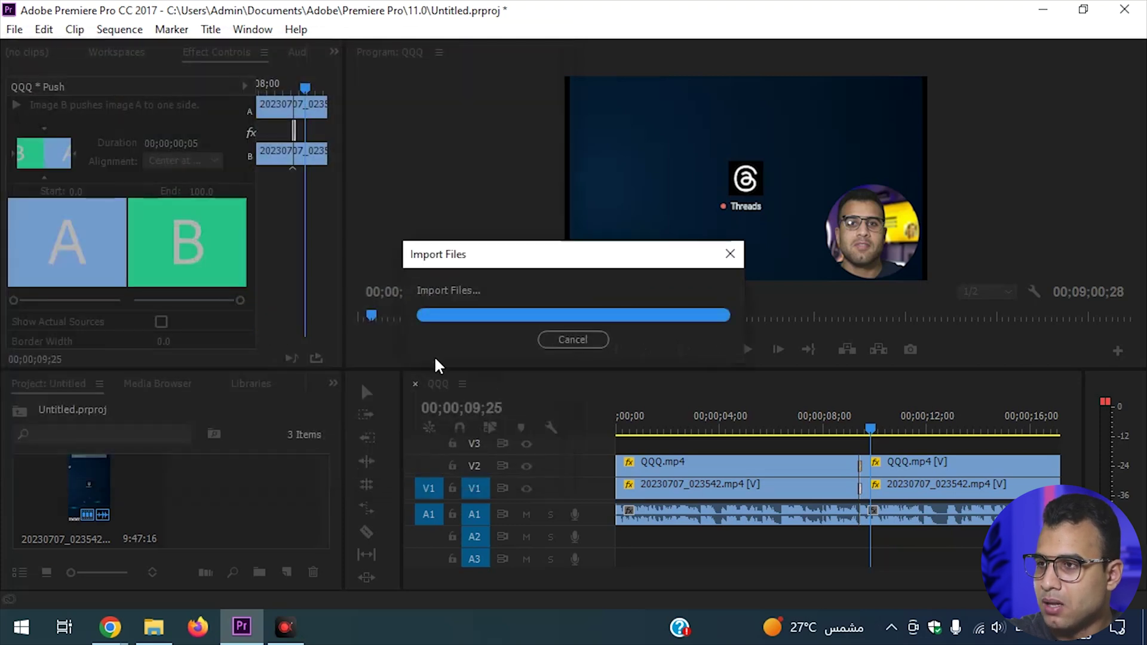
drag(243, 502, 863, 541)
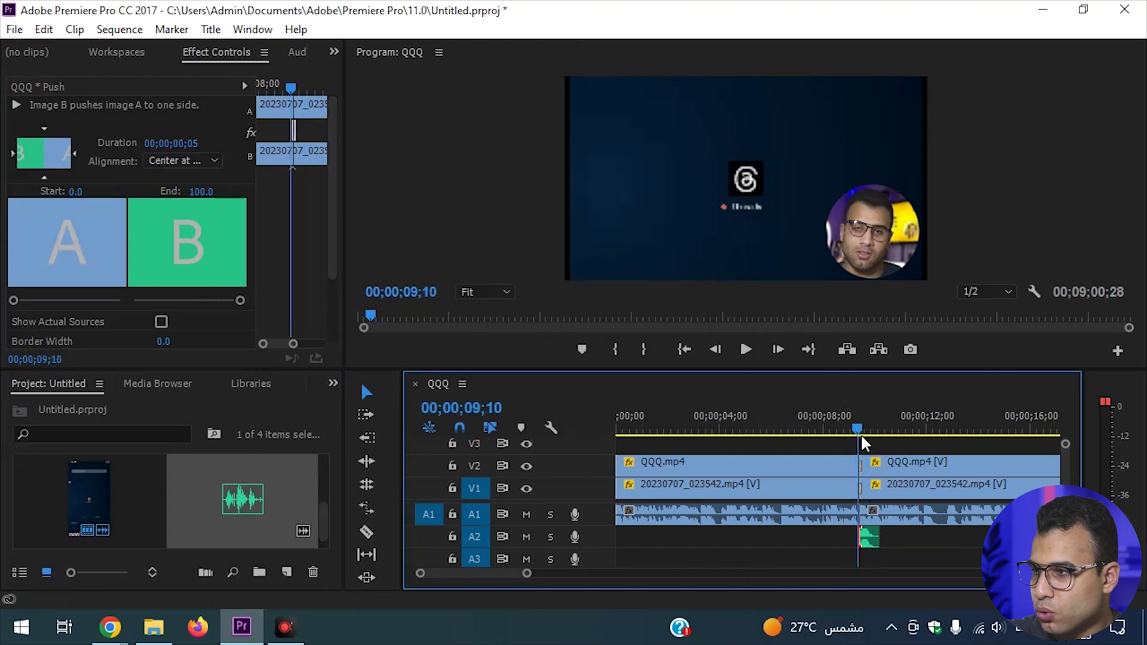
- Move the whoosh clip on A2 six frames earlier and scrub back before the transition
drag(871, 537, 872, 540)
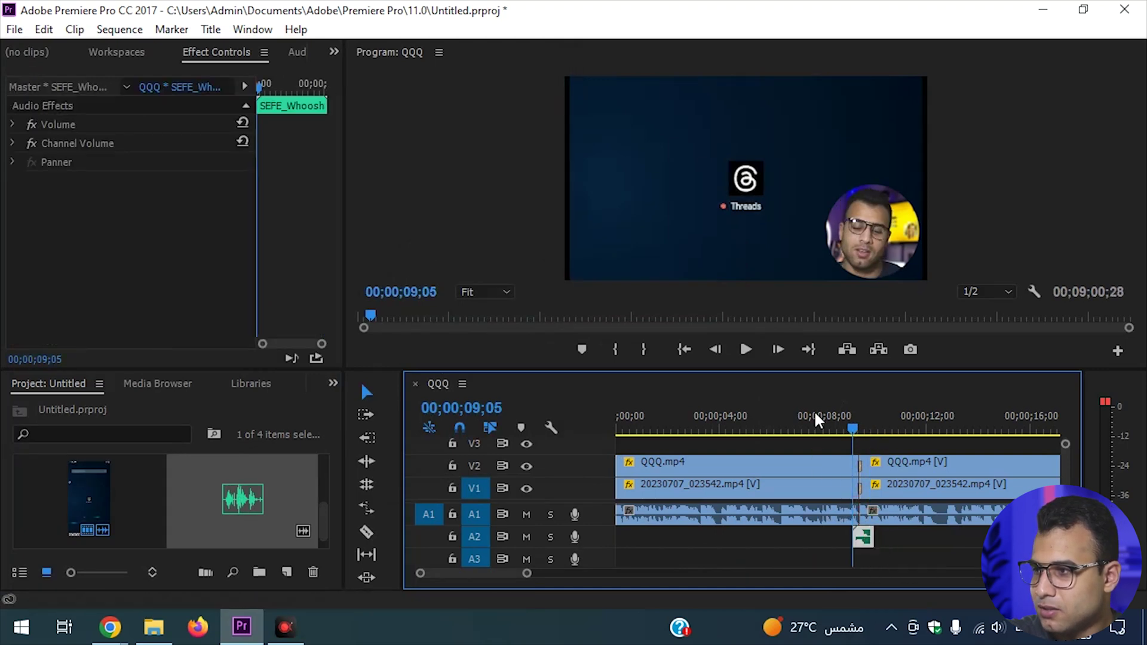
click(980, 628)
click(998, 627)
click(872, 433)
drag(872, 433, 851, 433)
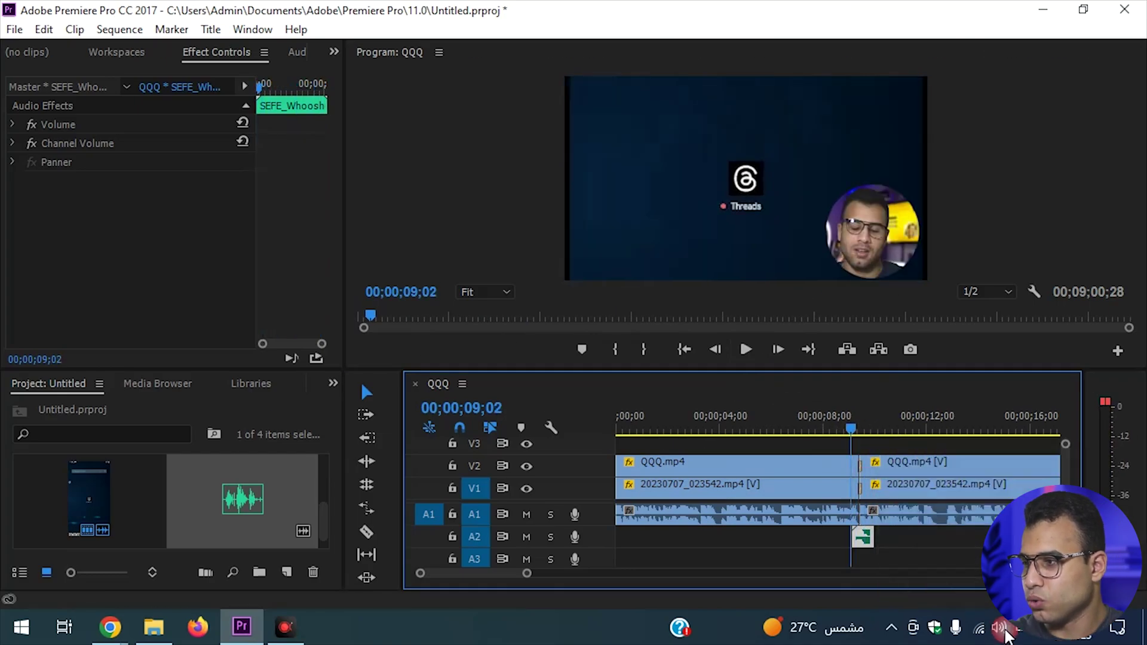
- Lower the Windows playback volume and scrub the playhead to 11;00 past the transition
click(997, 627)
drag(973, 586, 925, 591)
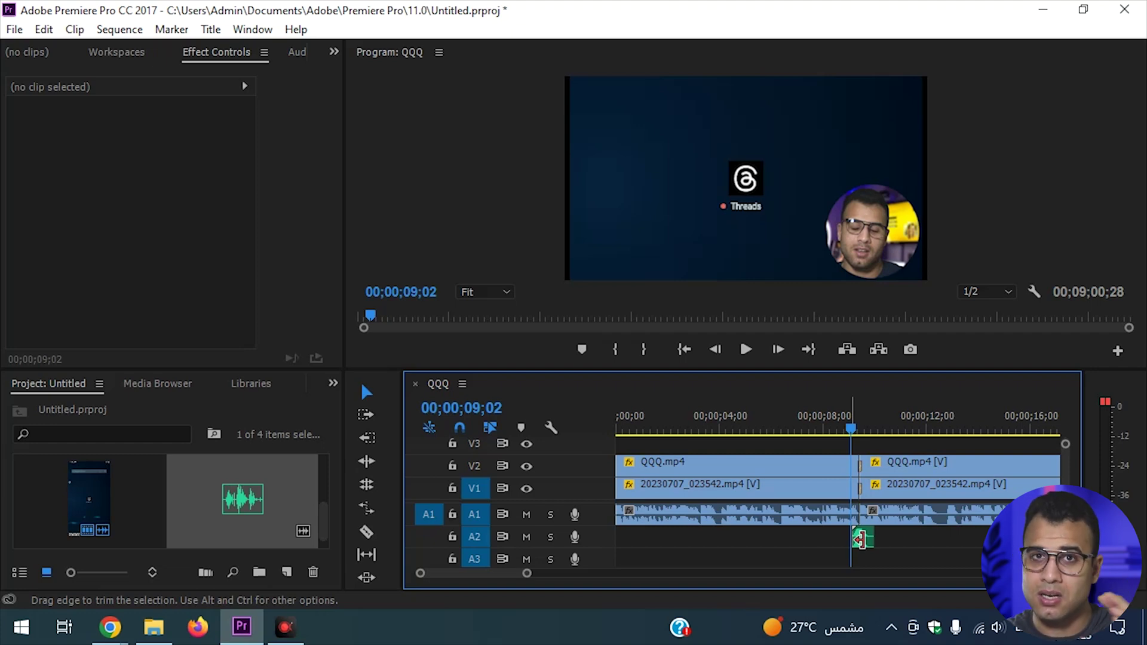
click(825, 472)
drag(885, 431, 902, 439)
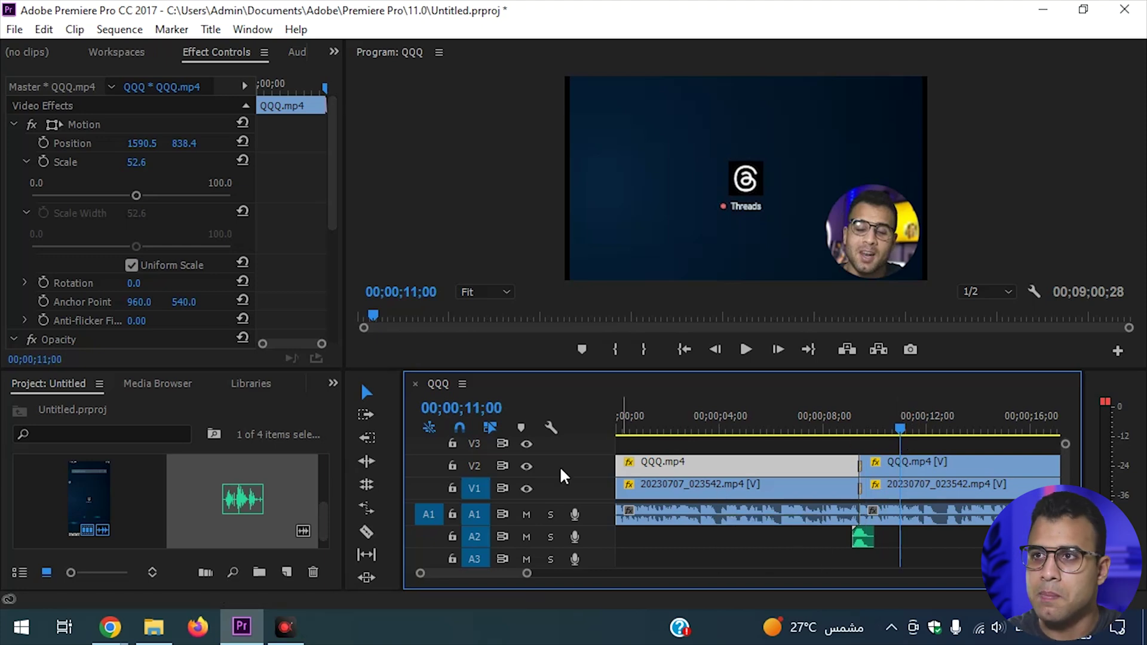
- Open the Export Settings dialog through File > Export > Media
click(23, 33)
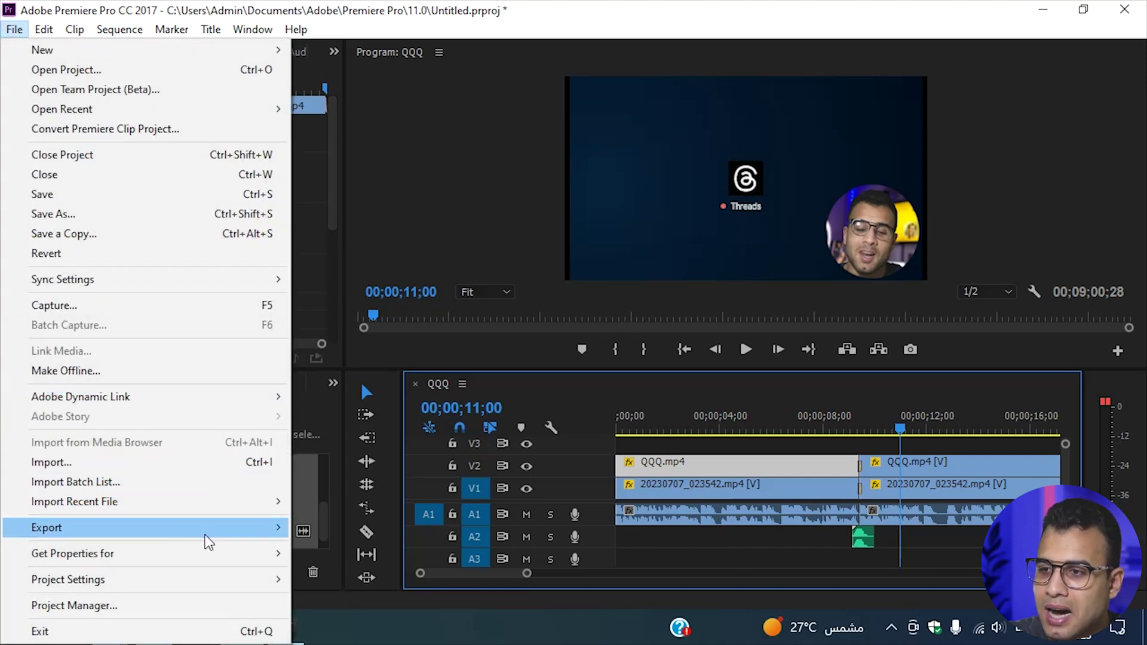
mouse_move(246, 533)
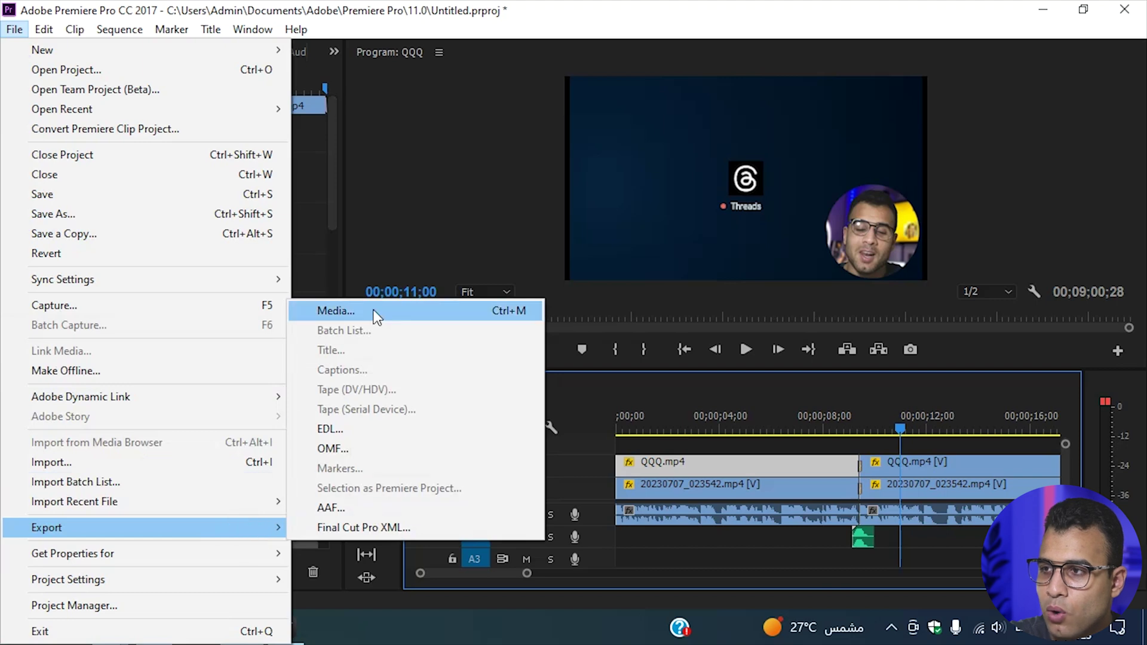
click(341, 311)
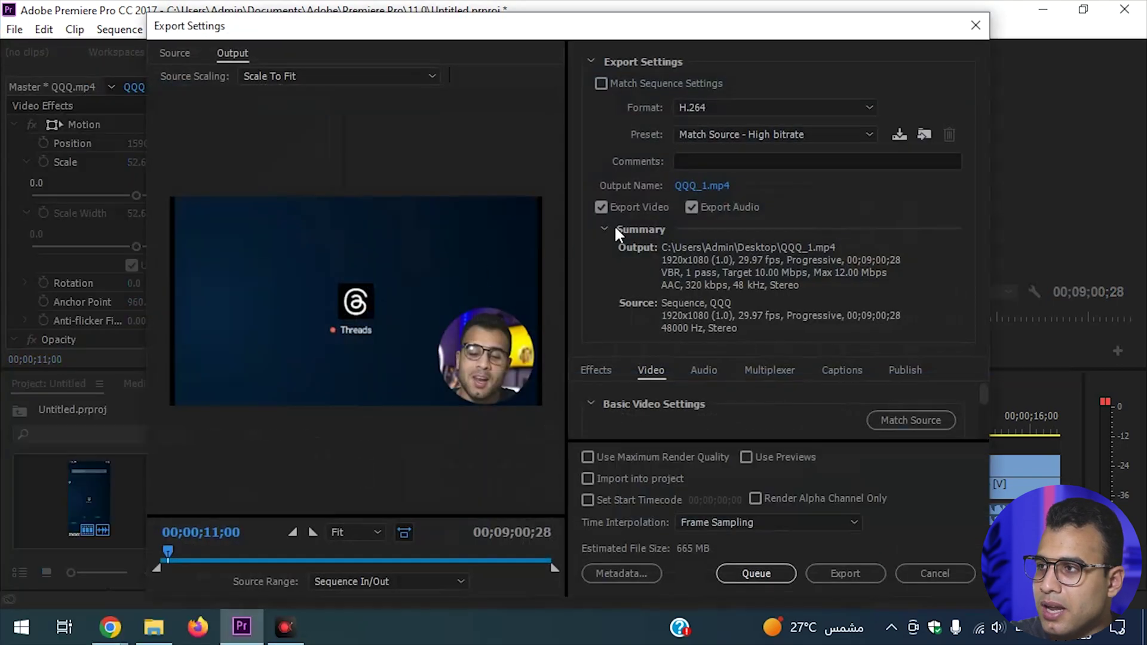
- Choose the YouTube 2160p 4K H.264 preset for QQQ_1.mp4 at 3840x2160
click(734, 135)
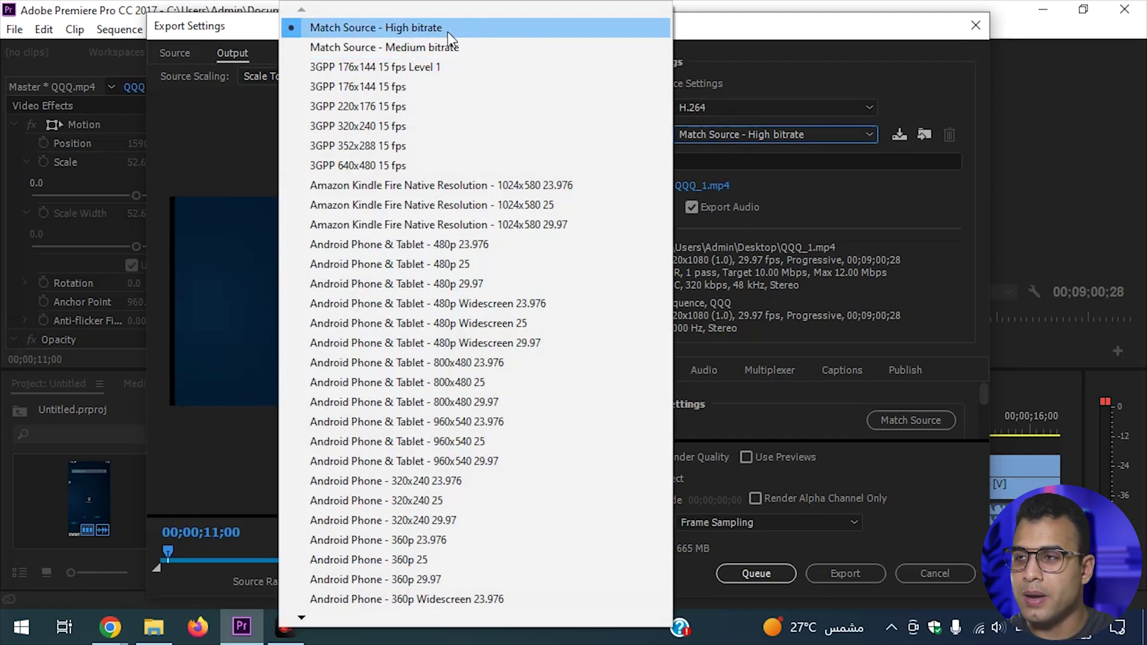
click(846, 188)
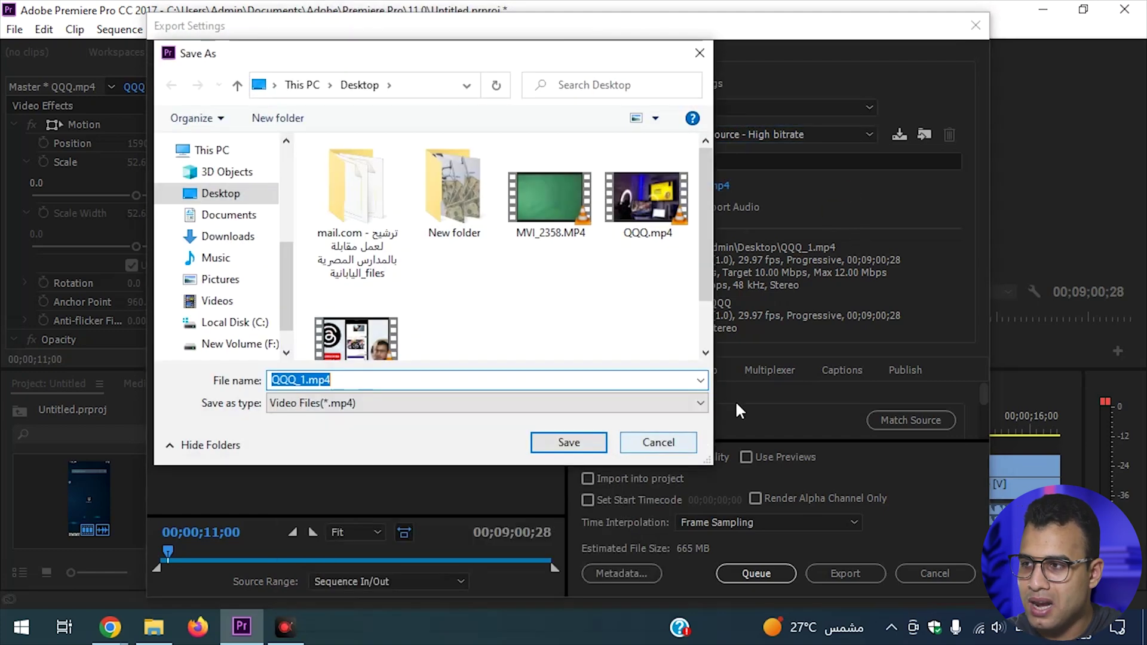
key(Return)
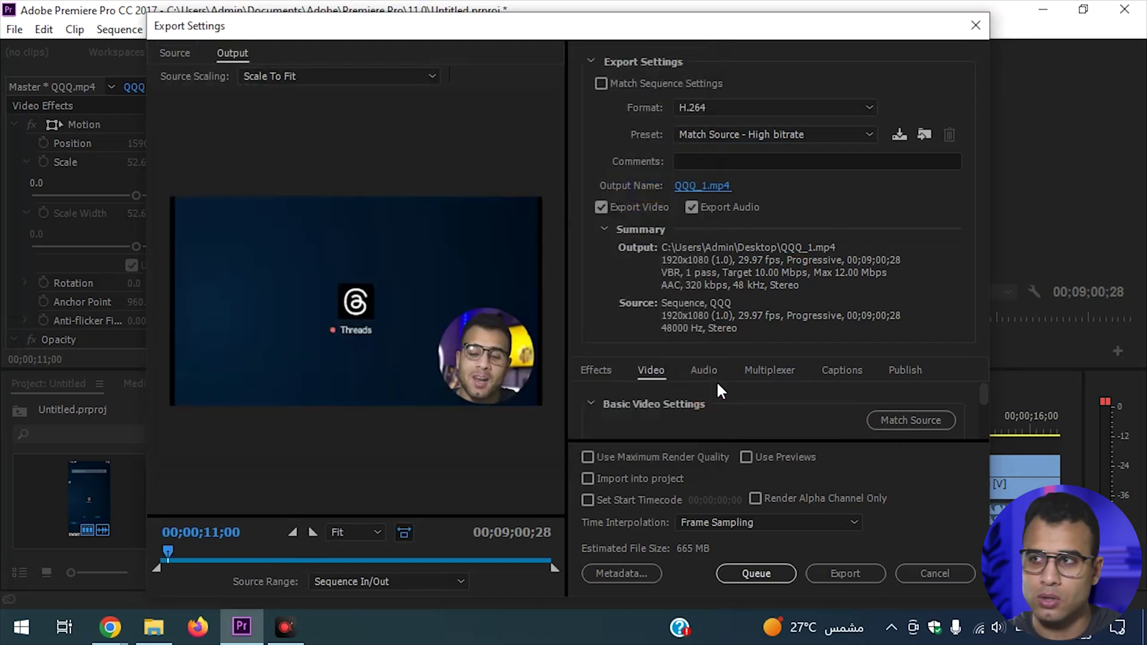
click(771, 135)
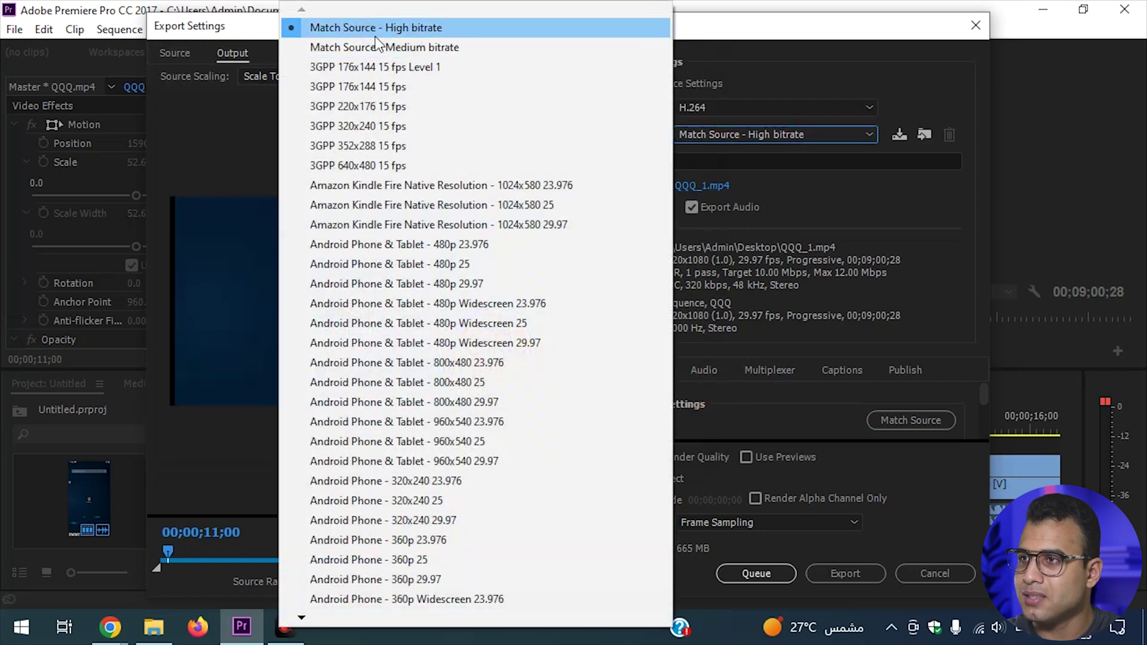
scroll(368, 538, down, 15)
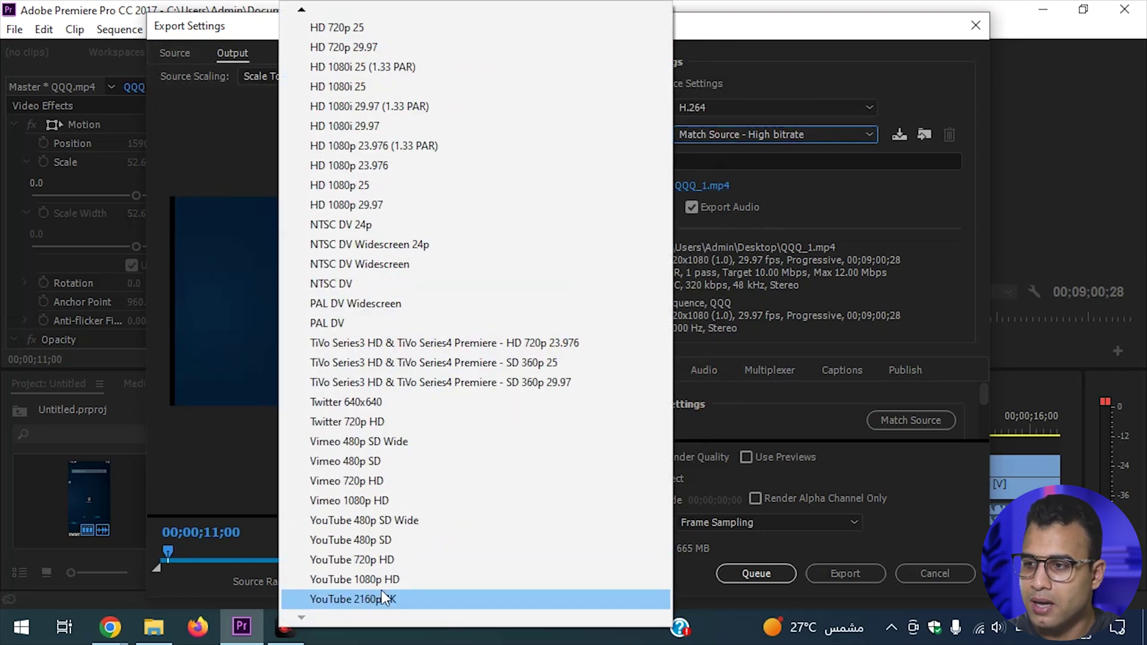
key(F4)
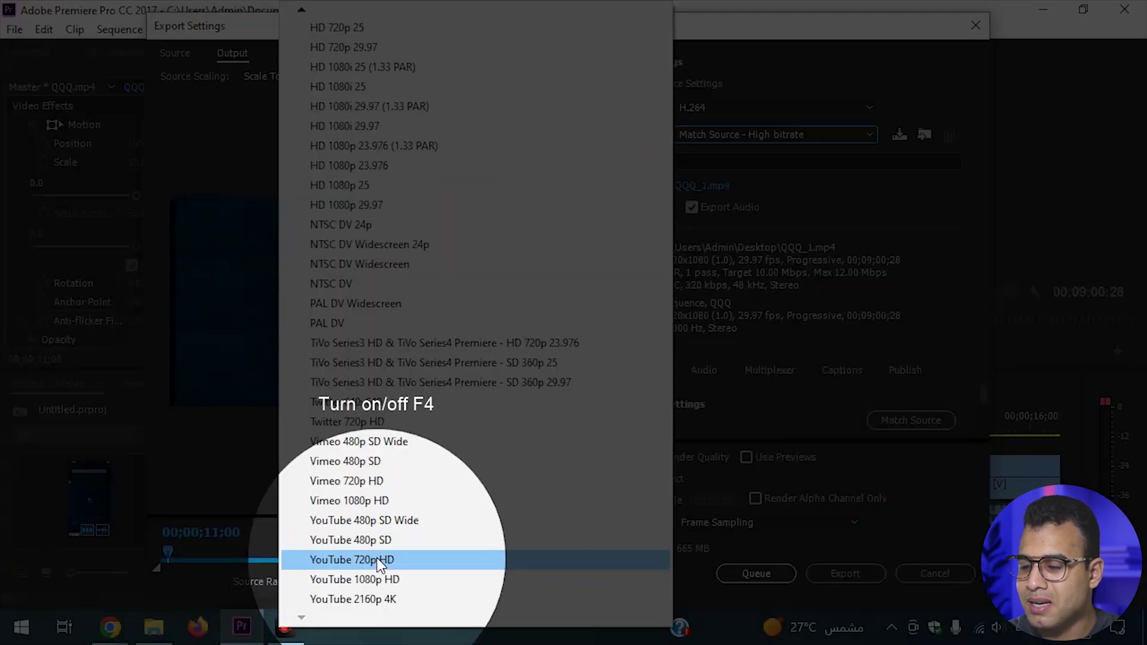
key(F4)
click(400, 599)
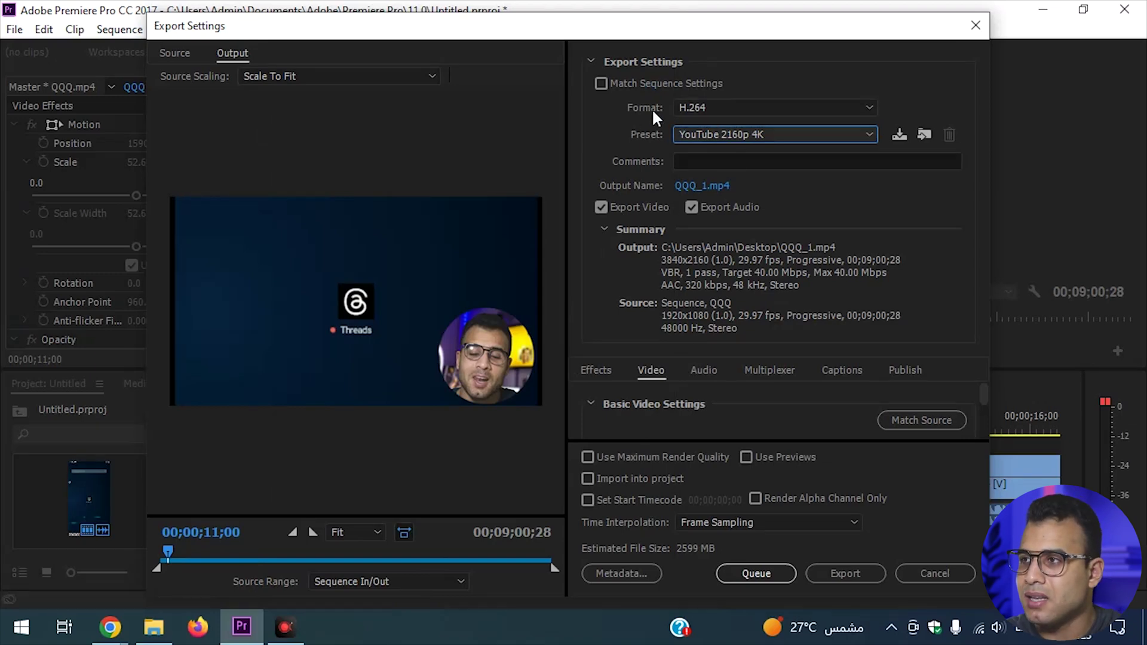
click(716, 108)
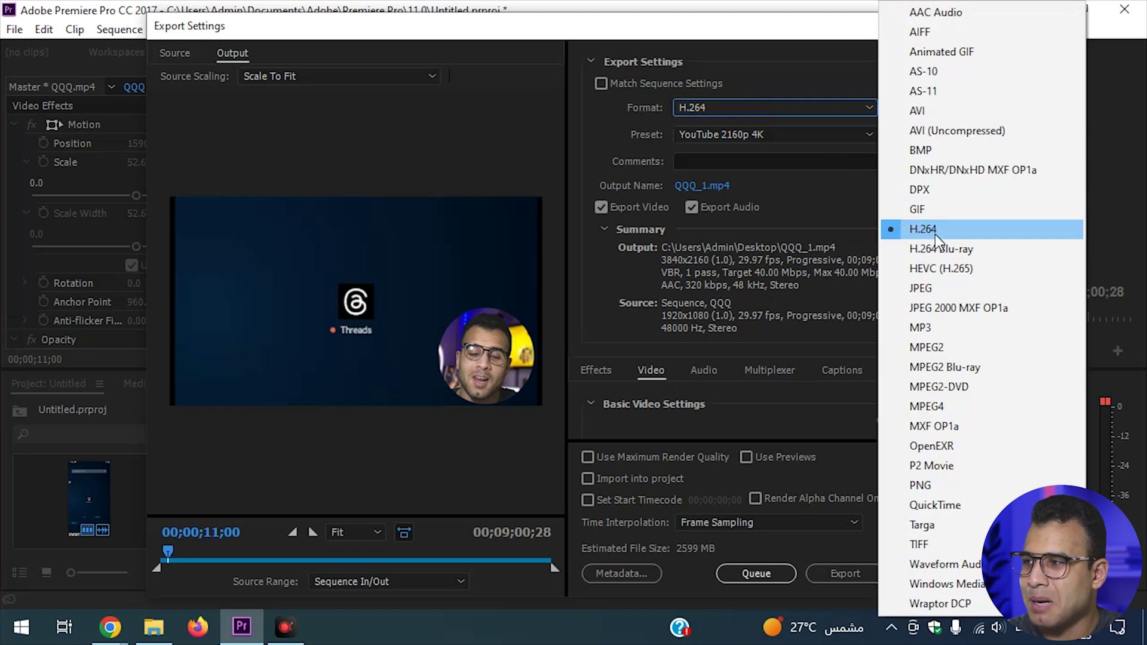
click(932, 231)
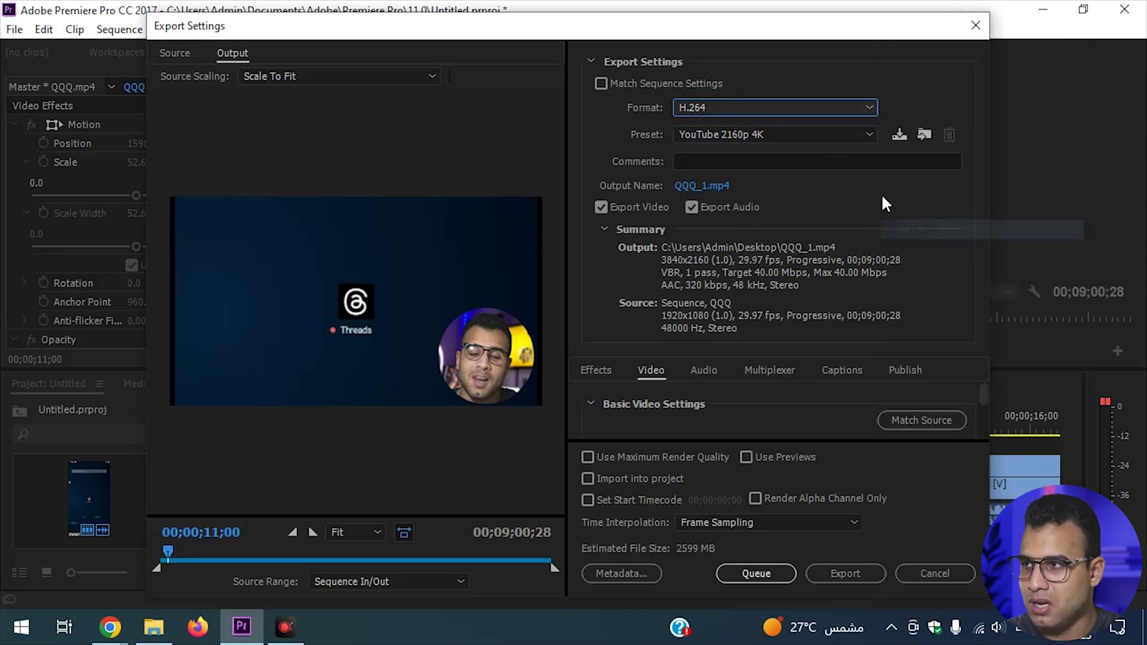
click(771, 135)
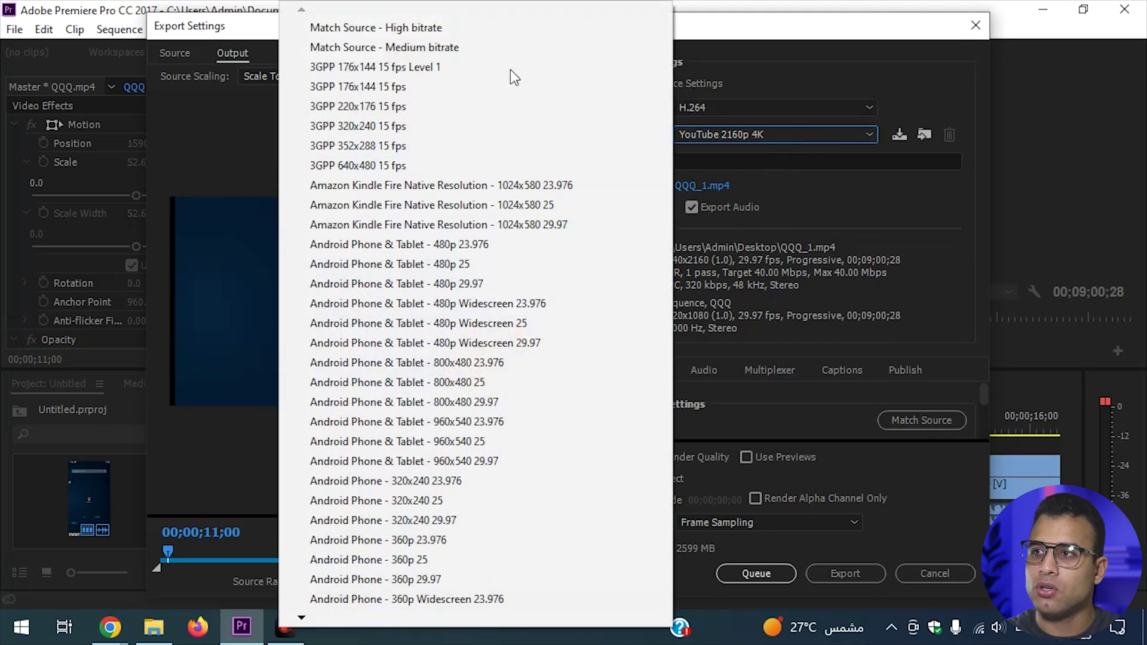
mouse_move(310, 621)
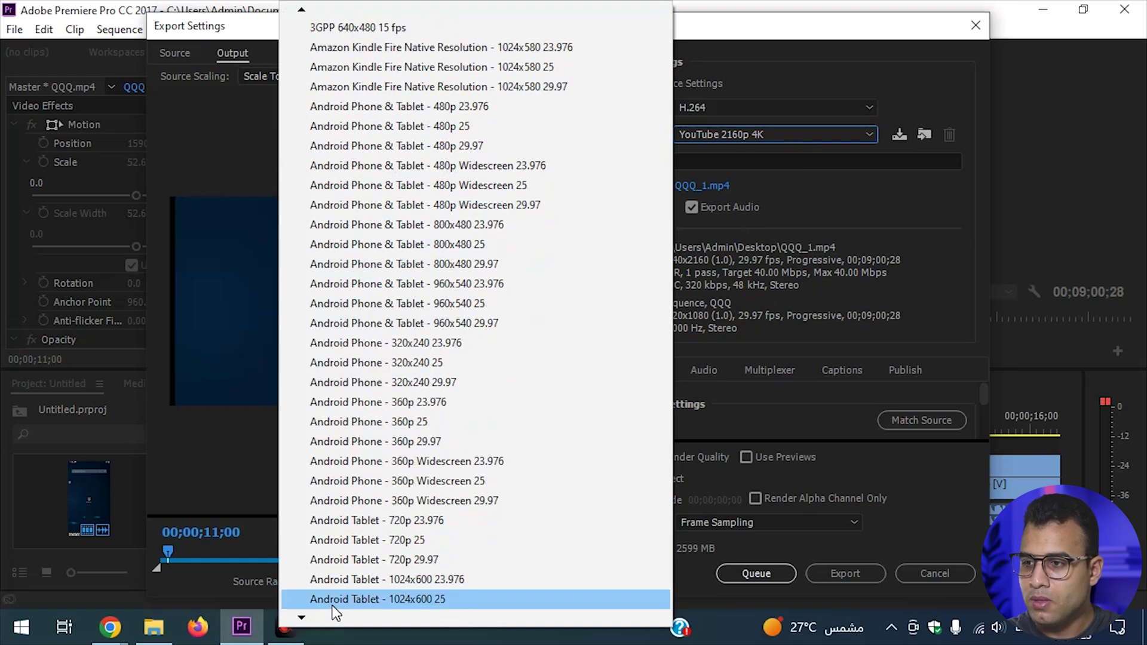
scroll(336, 610, down, 4)
scroll(336, 611, down, 5)
scroll(335, 611, down, 6)
scroll(336, 610, down, 6)
scroll(340, 604, down, 5)
key(Up)
key(Up)
key(Up)
key(Up)
key(Up)
key(Up)
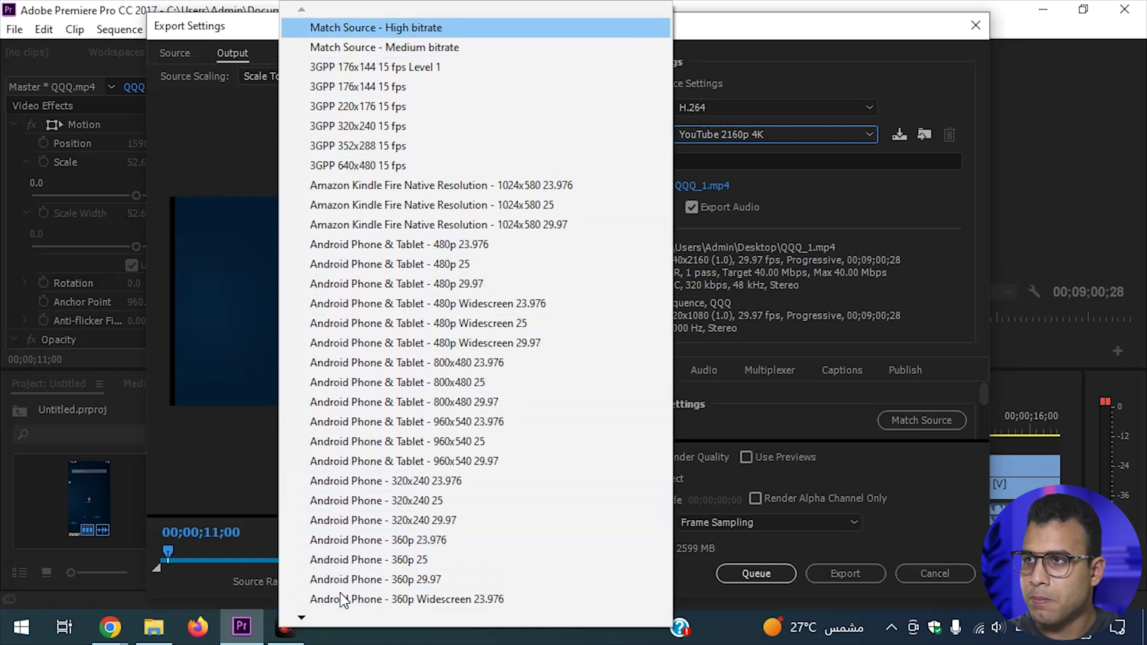
scroll(345, 603, down, 10)
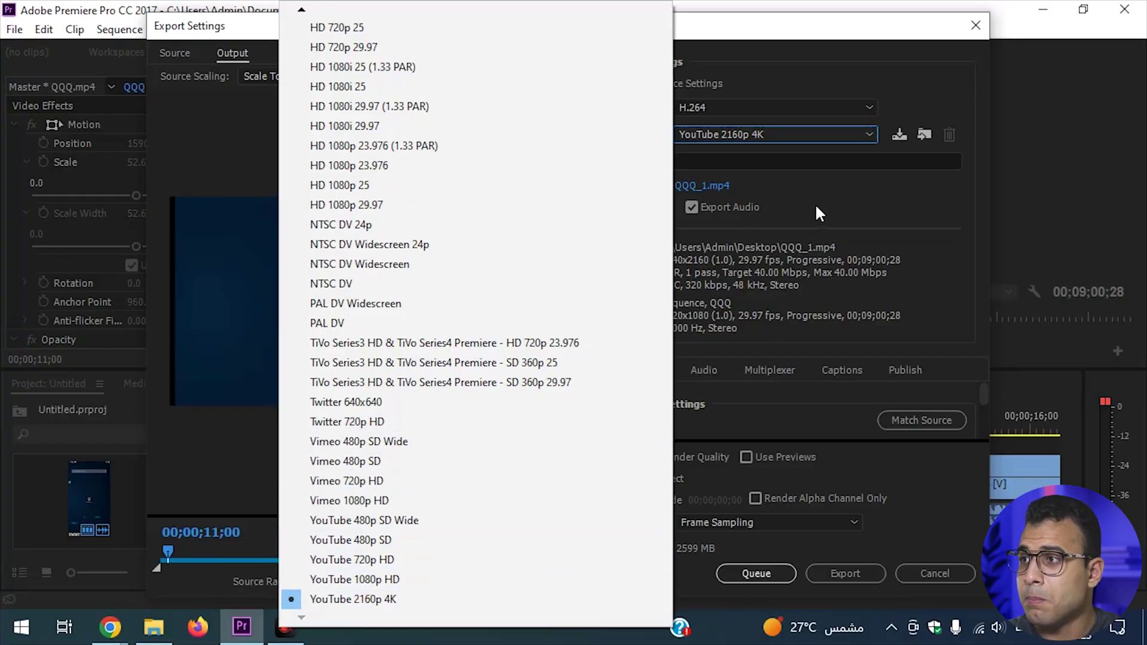
click(819, 214)
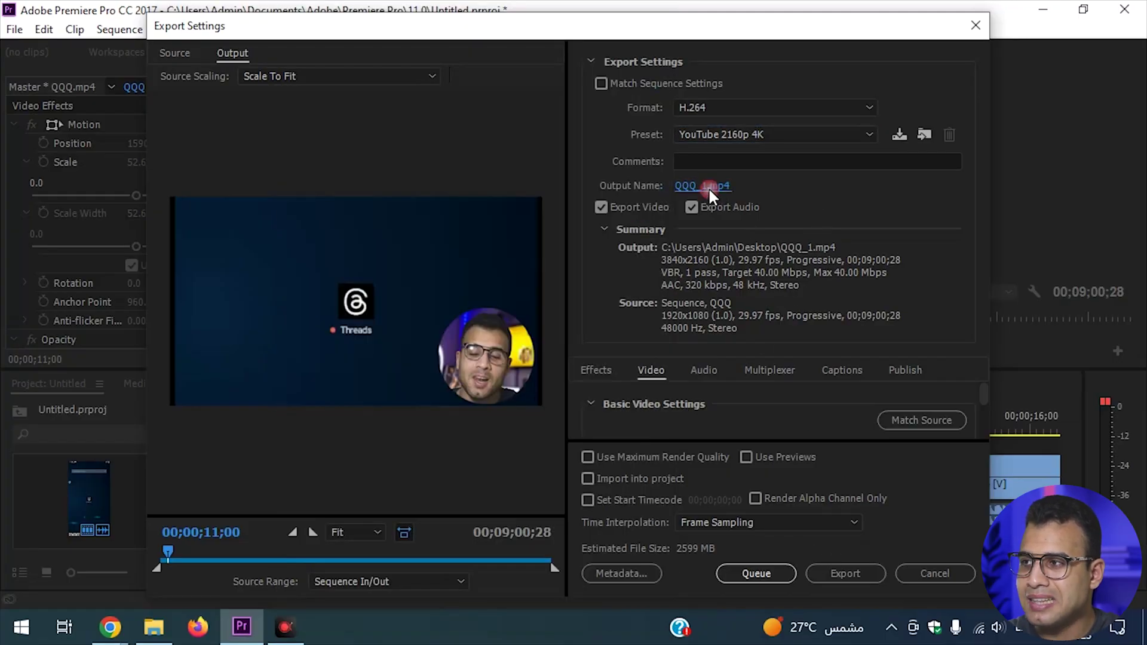
click(708, 187)
scroll(285, 207, up, 1)
click(246, 181)
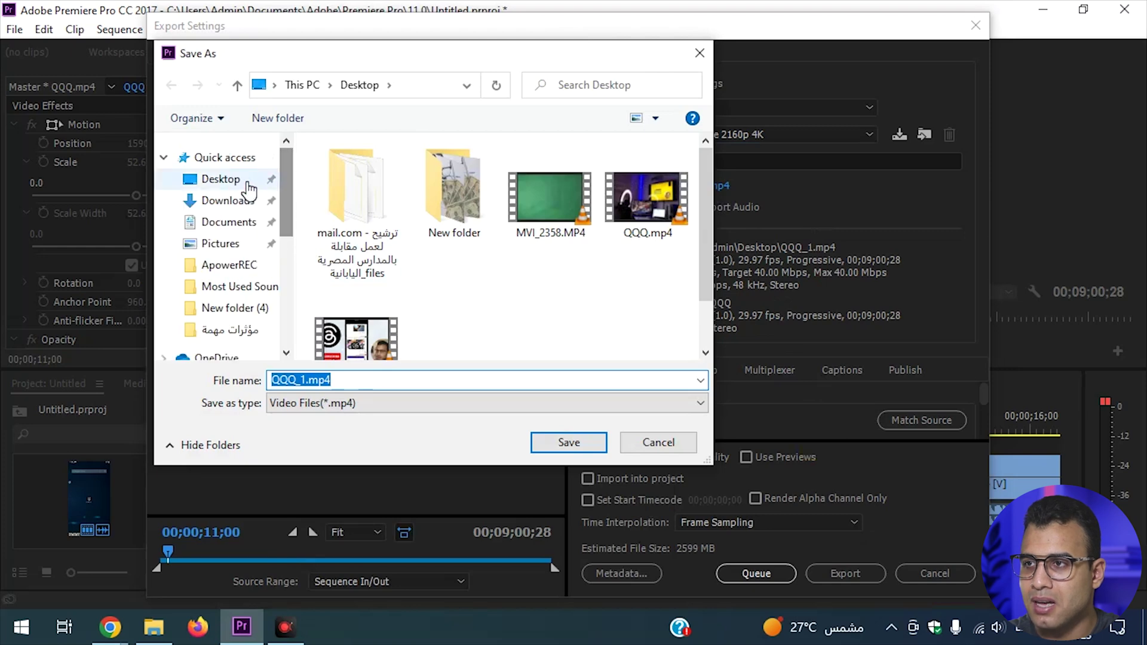
click(567, 445)
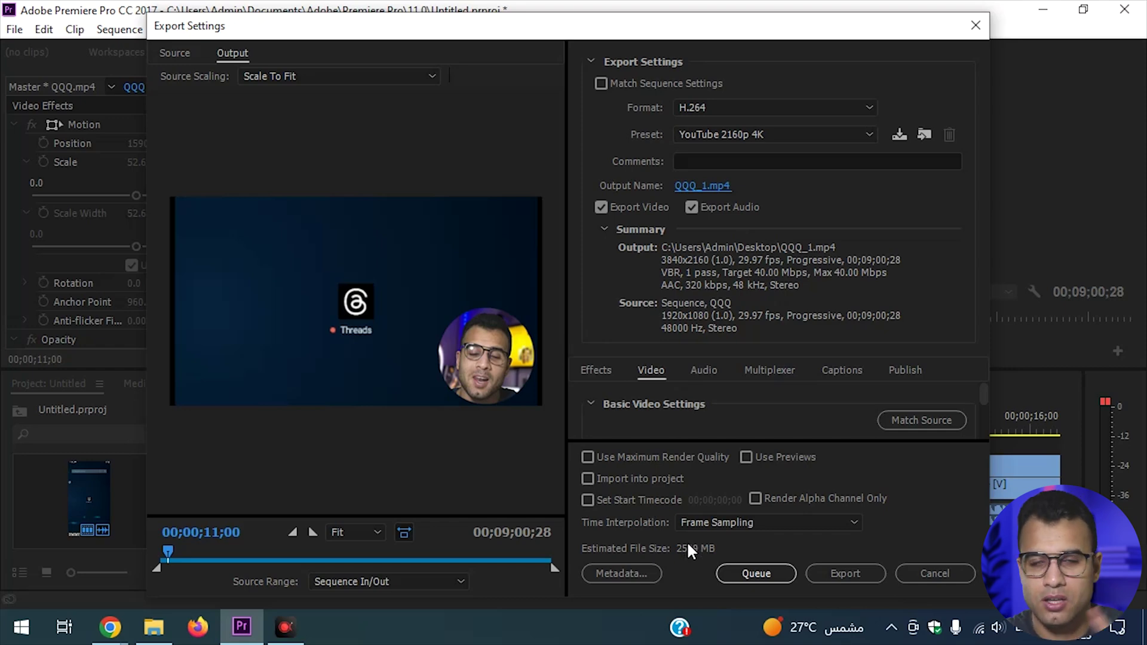
- Pick the Match Source - High bitrate preset (1920x1080, 10 Mbps) and start exporting
click(777, 135)
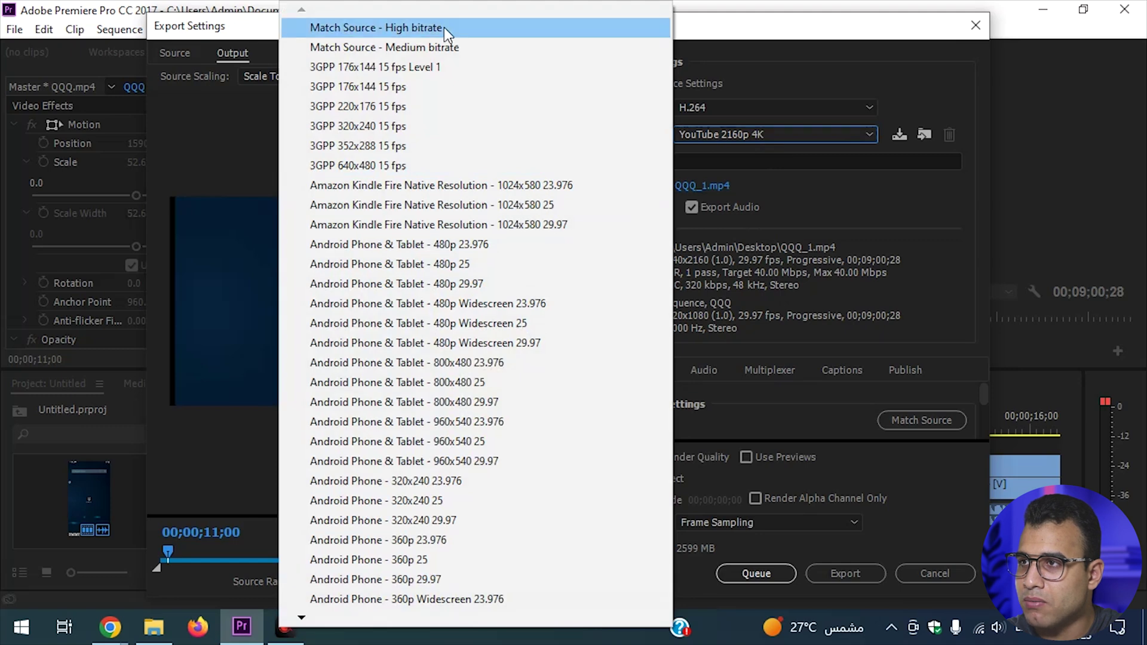
click(447, 34)
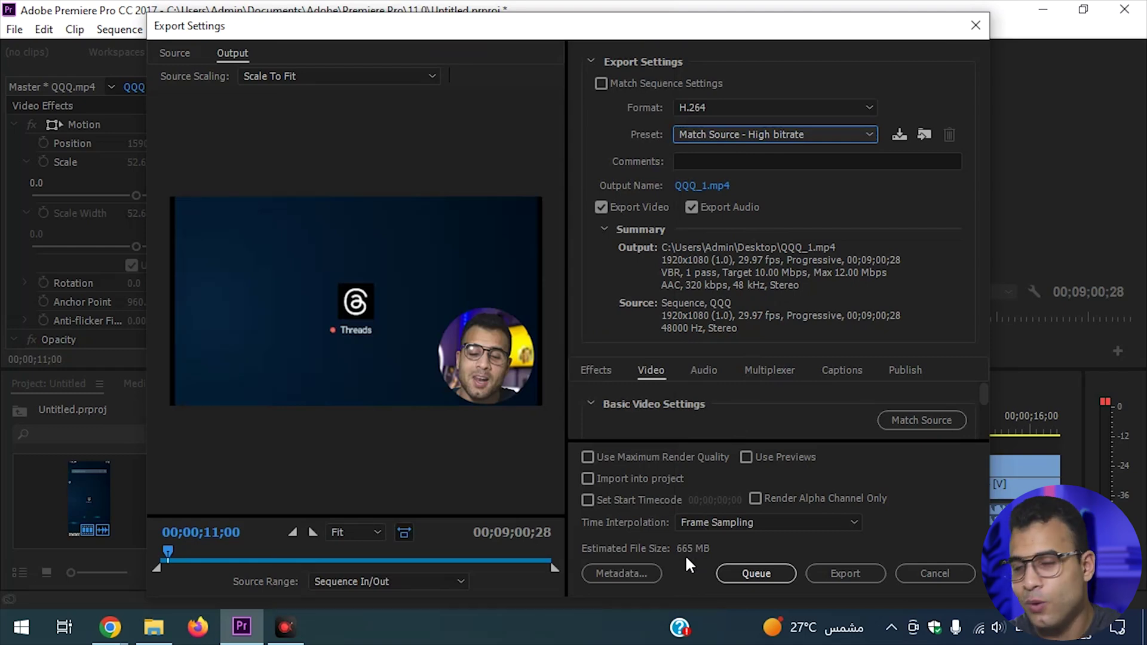
click(847, 574)
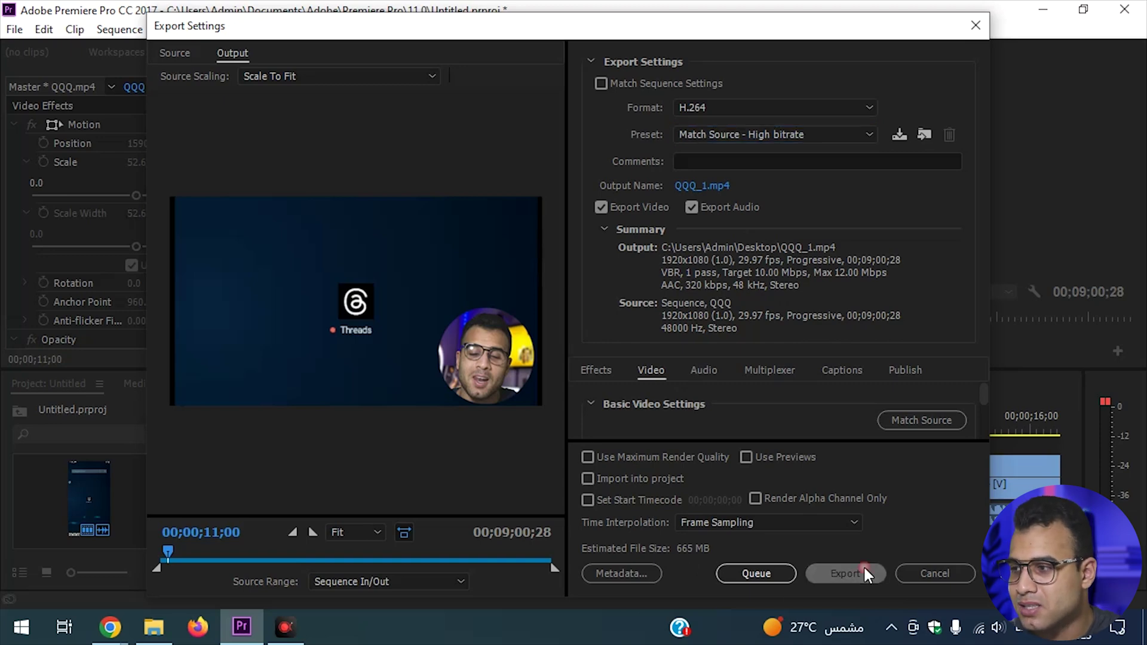